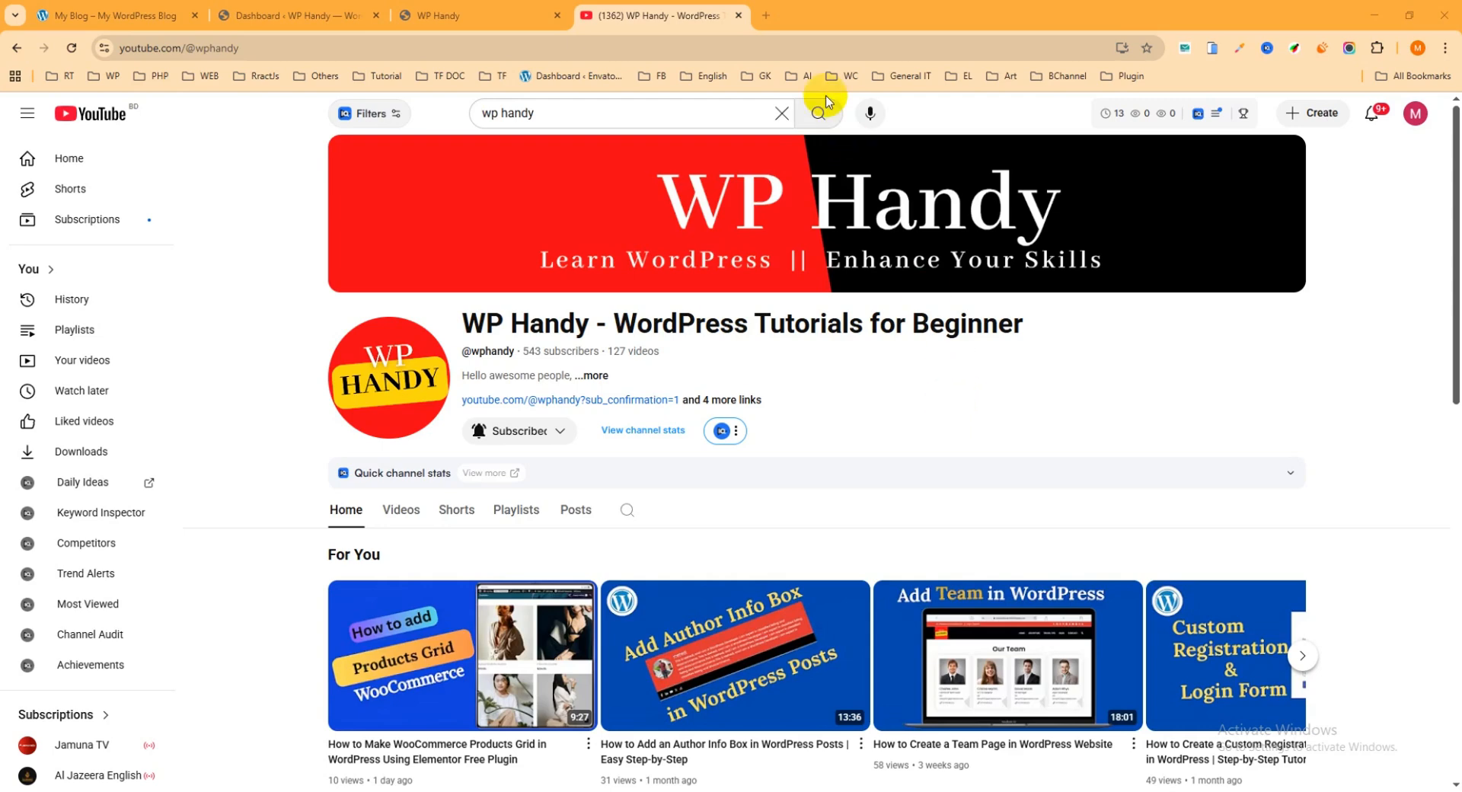
Close the YouTube channel tab and browse the products on the Femme Wardrobe demo store's Shop page
left_click(739, 15)
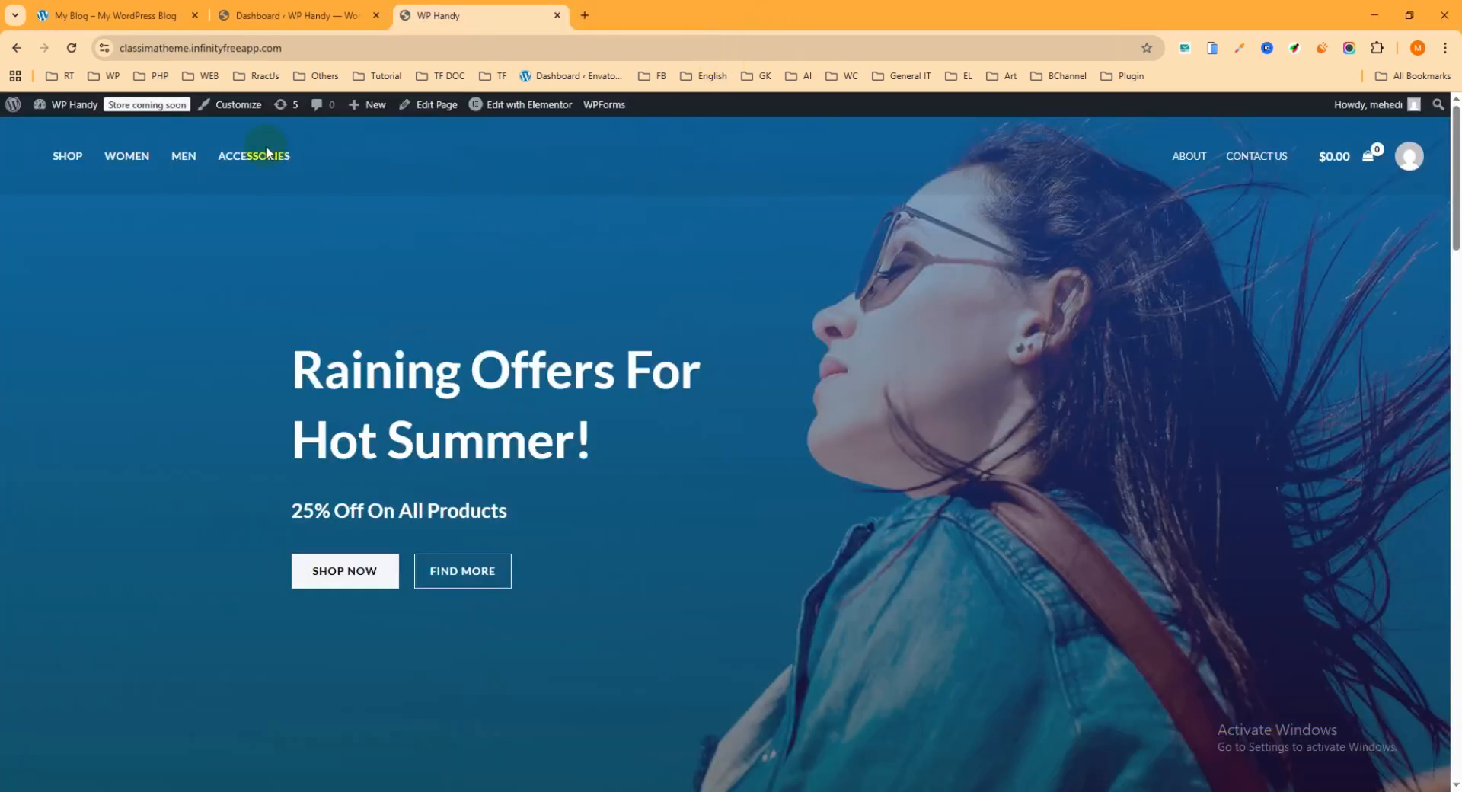
left_click(115, 15)
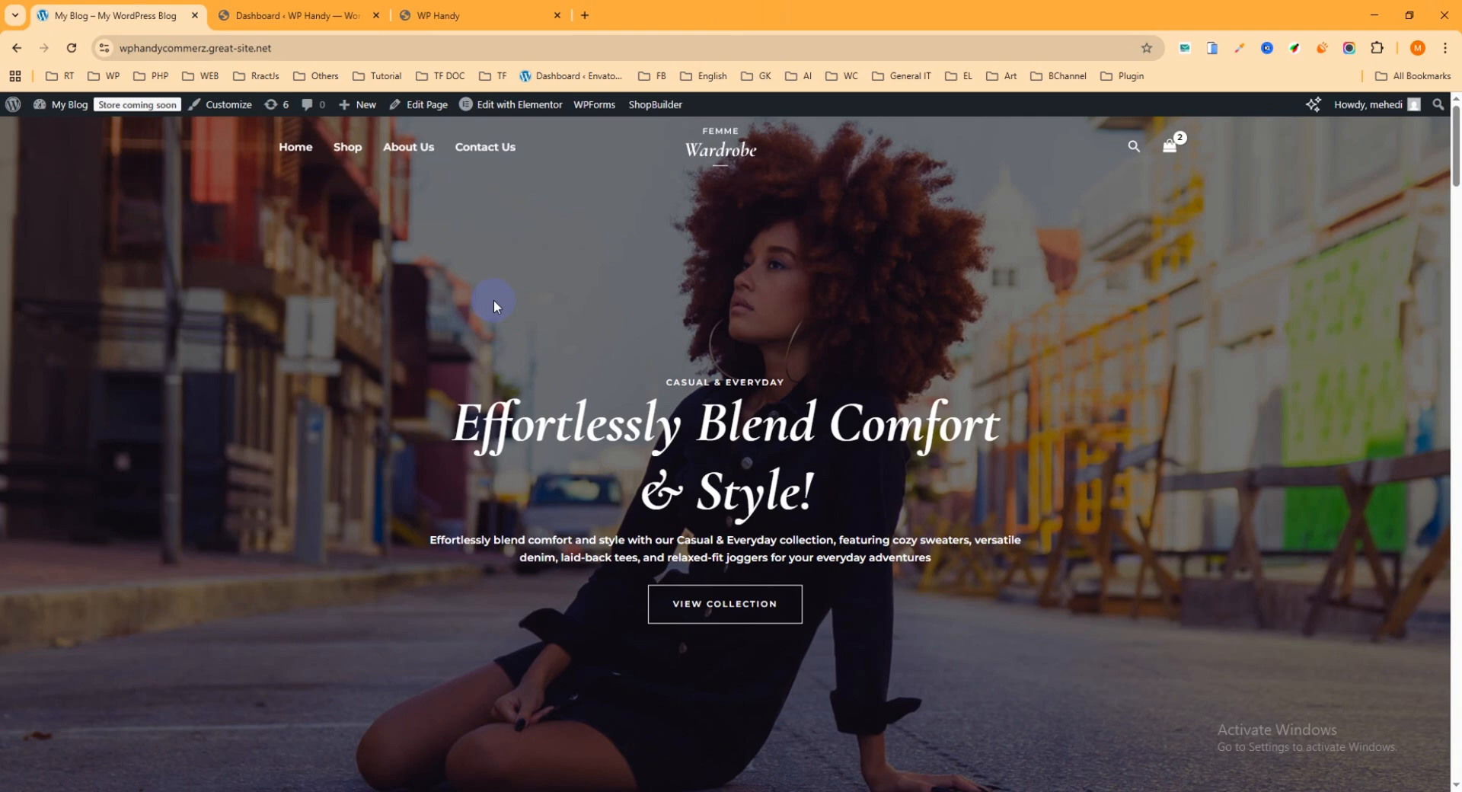
left_click(348, 148)
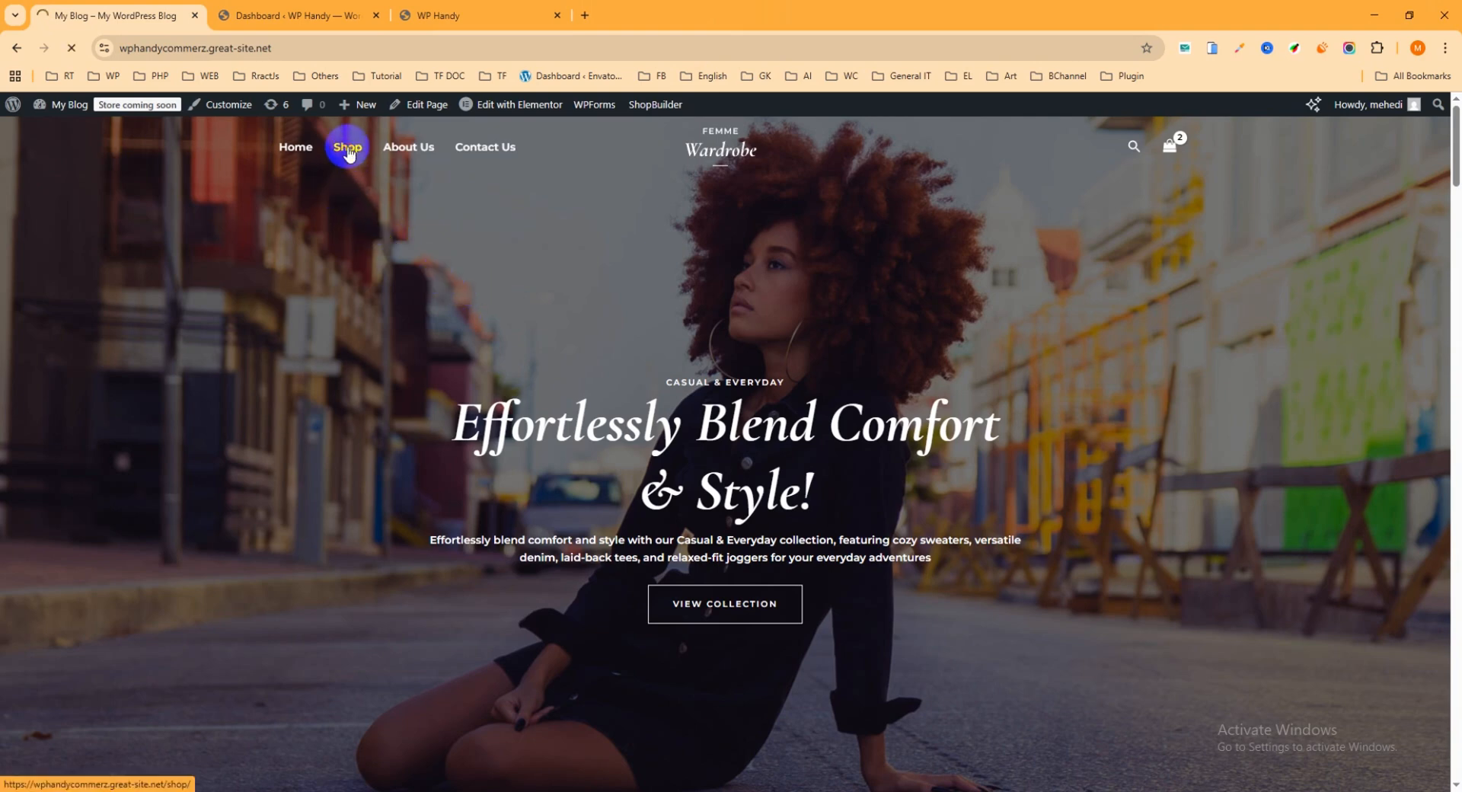
scroll(959, 483, "down", 3)
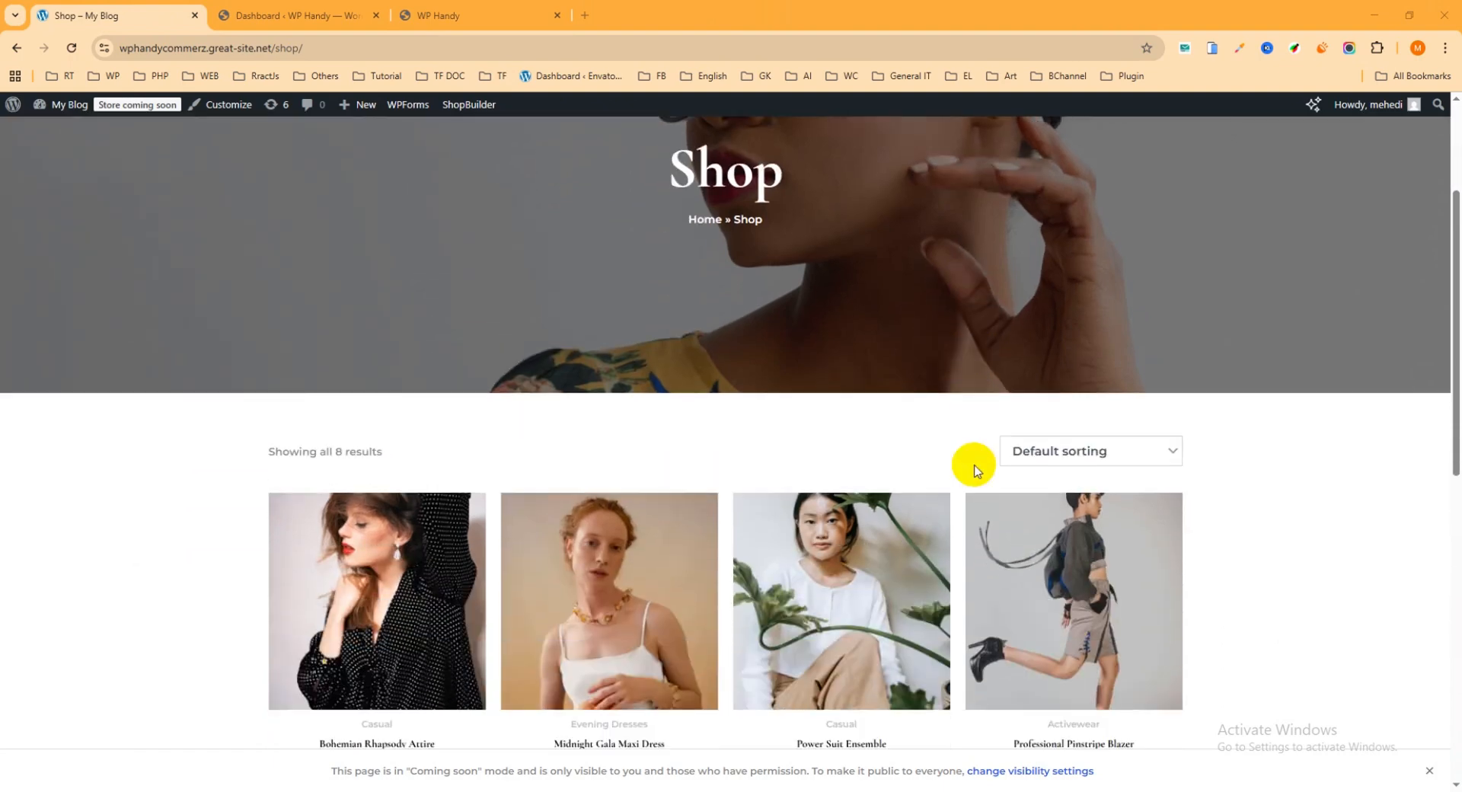
Buy the Professional Pinstripe Blazer directly from its Buy Now option and review the checkout page's billing and coupon fields
mouse_move(1016, 509)
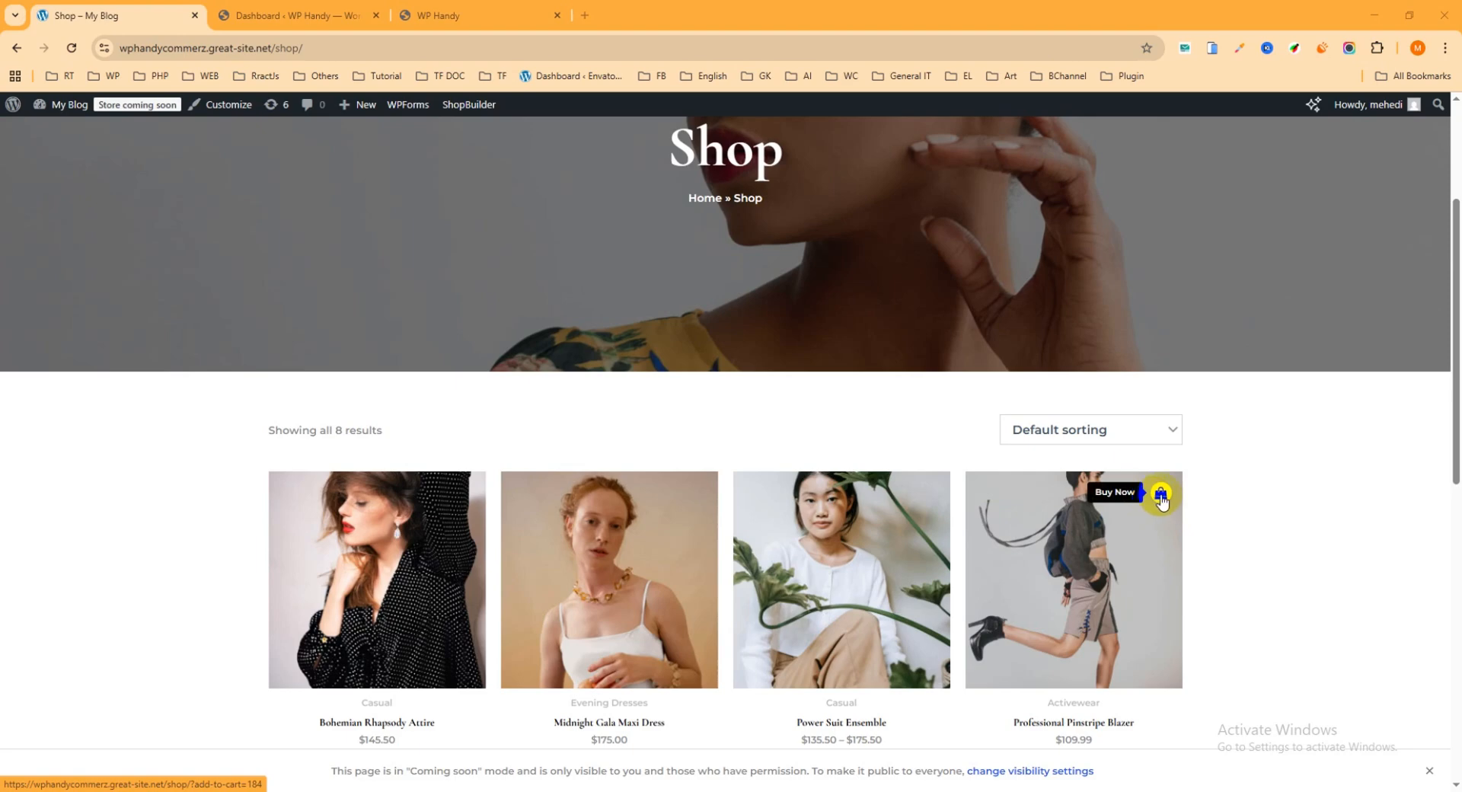
left_click(1160, 496)
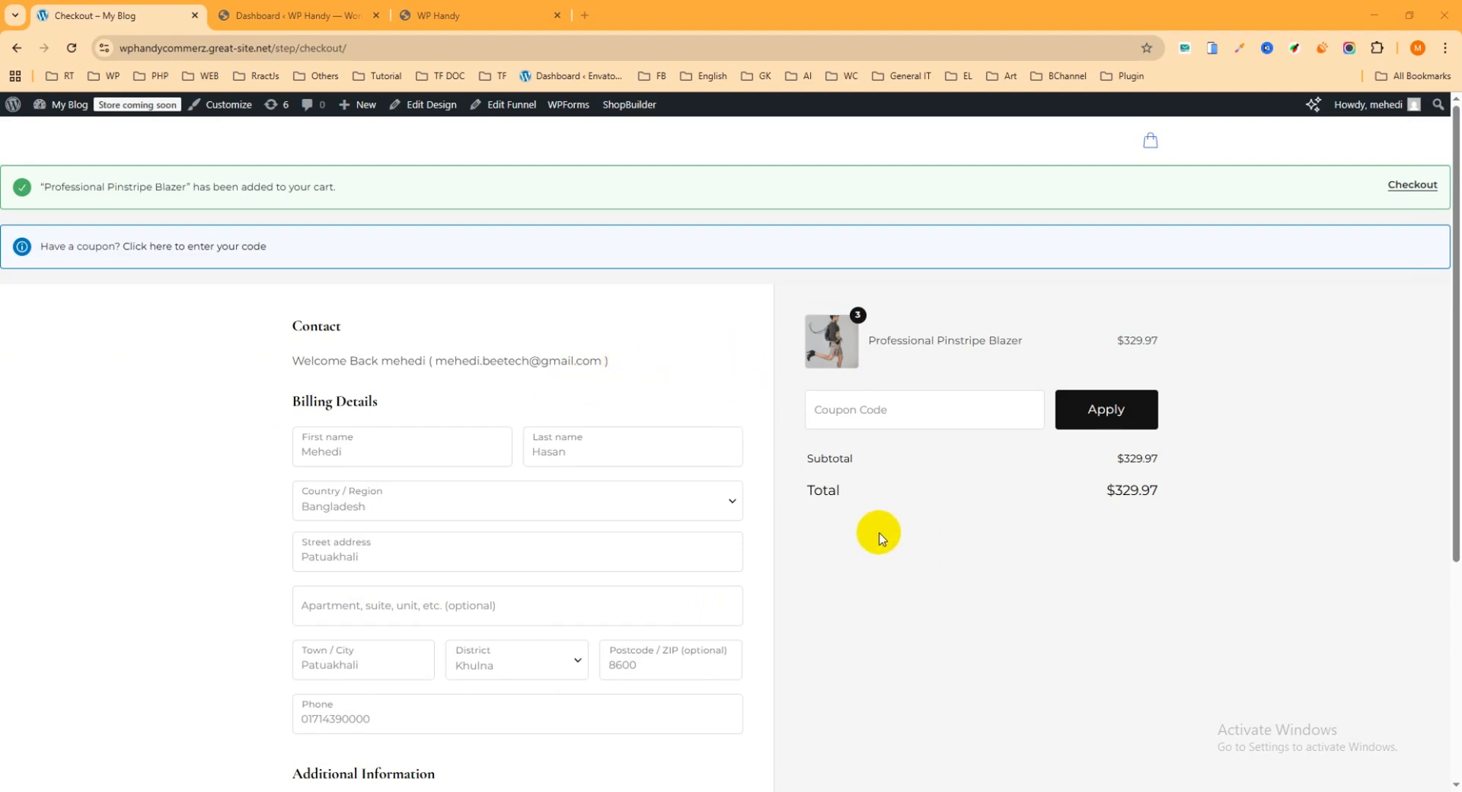
scroll(629, 486, "down", 5)
scroll(721, 504, "up", 5)
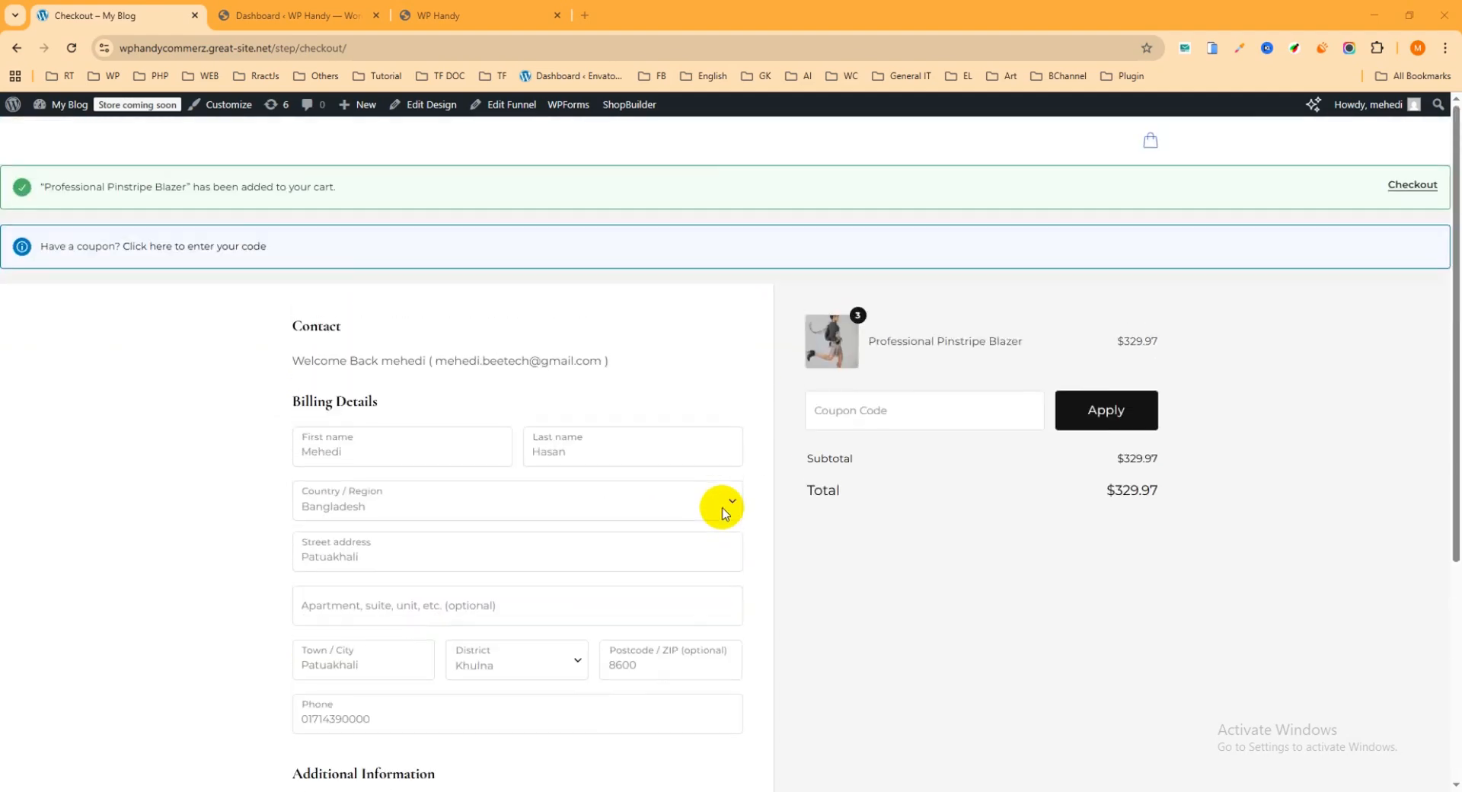
left_click(844, 418)
left_click(890, 593)
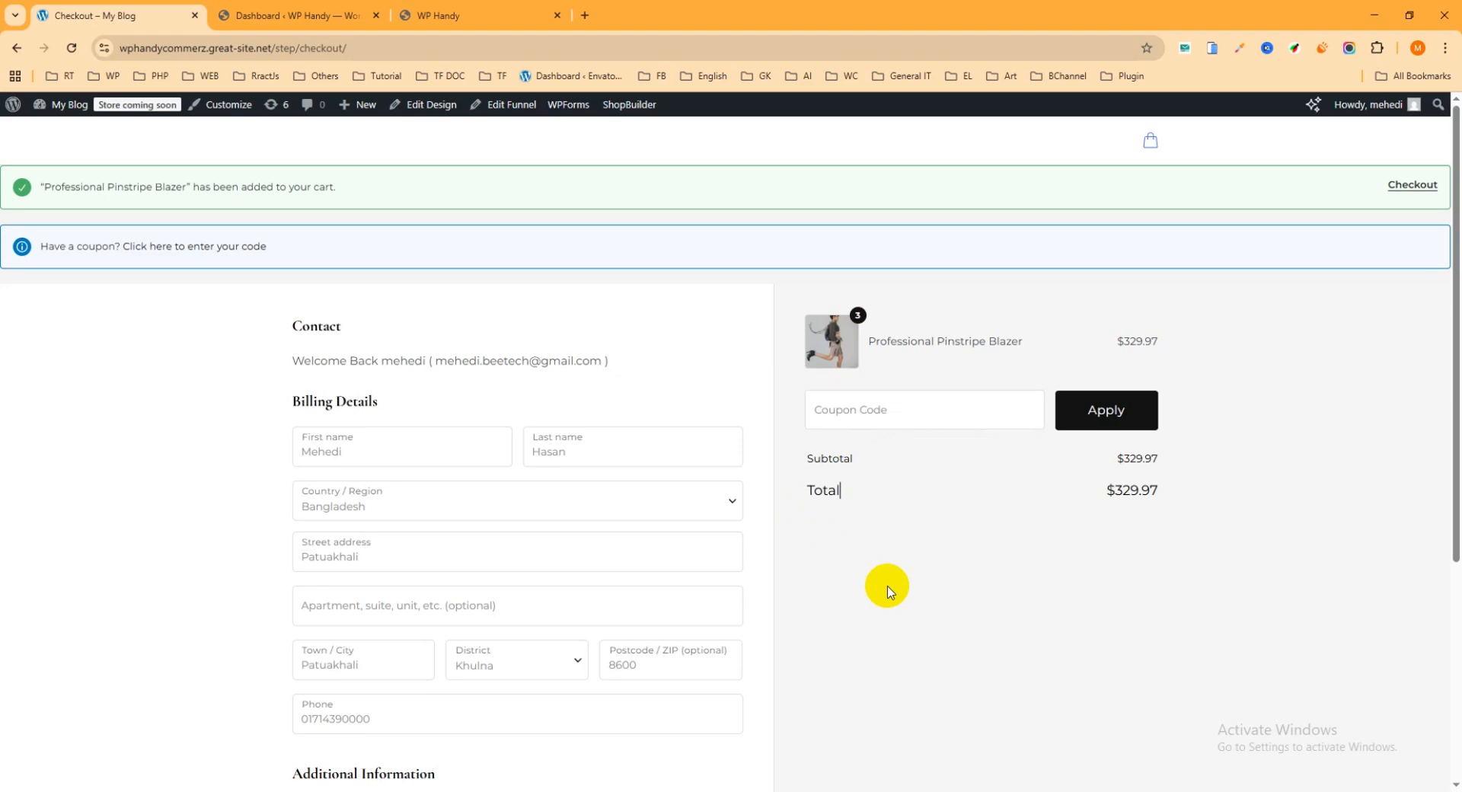
Close the demo checkout tab and look through the homepage of the WP Handy store
left_click(191, 18)
left_click(312, 15)
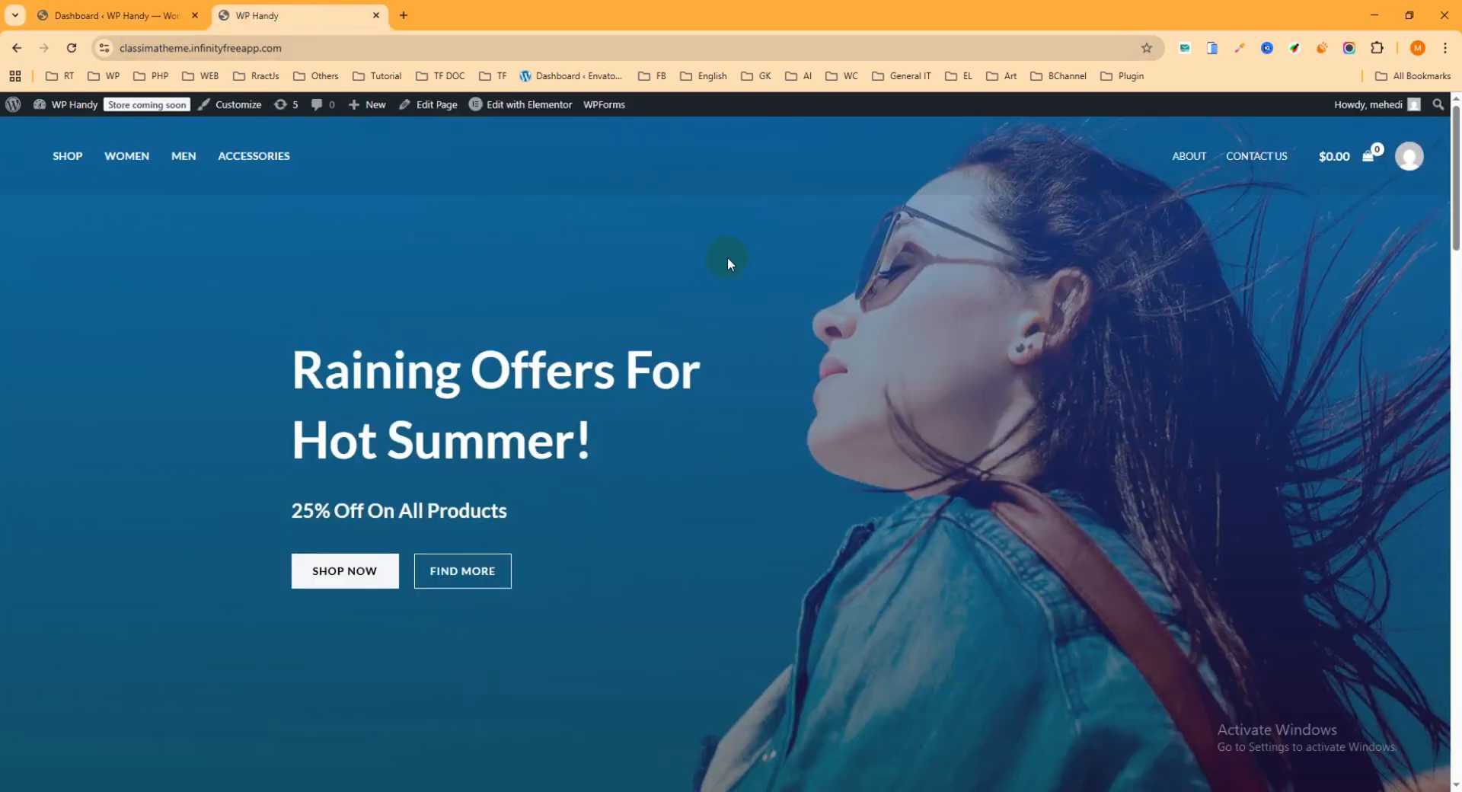
scroll(802, 375, "down", 4)
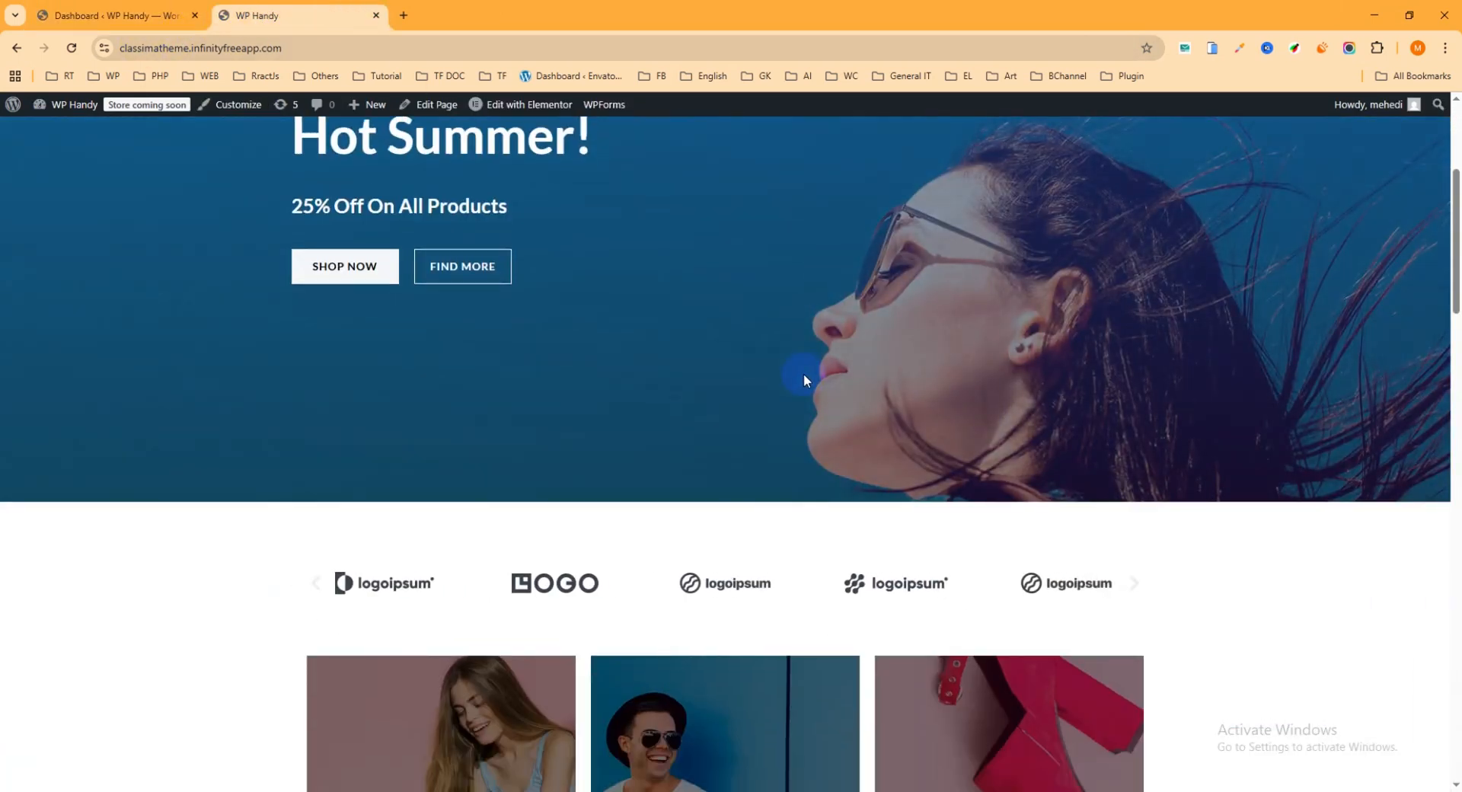
scroll(803, 377, "down", 4)
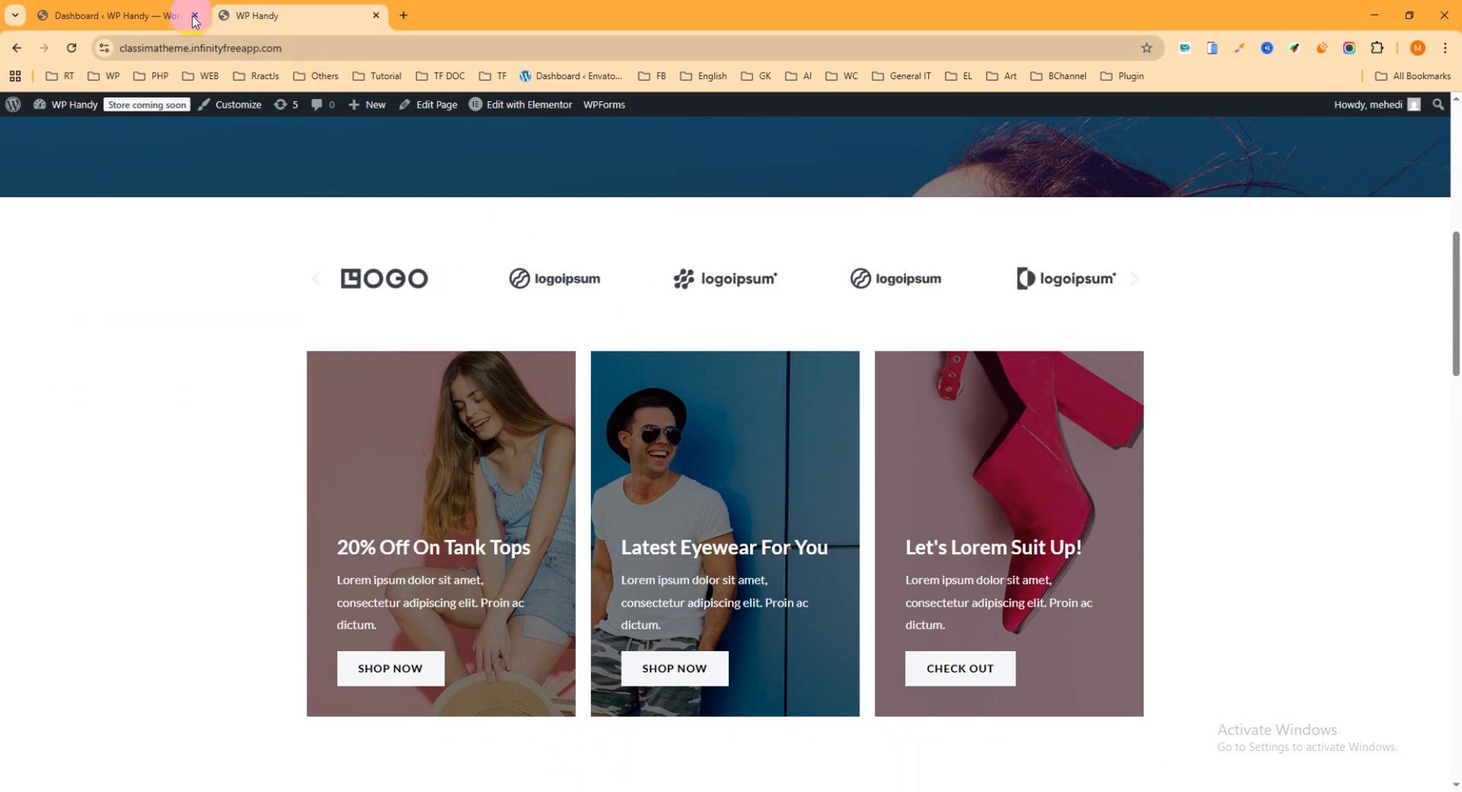
Open the Add Plugins page in the WP Handy dashboard and search for "woocommerce direct checkout"
left_click(143, 17)
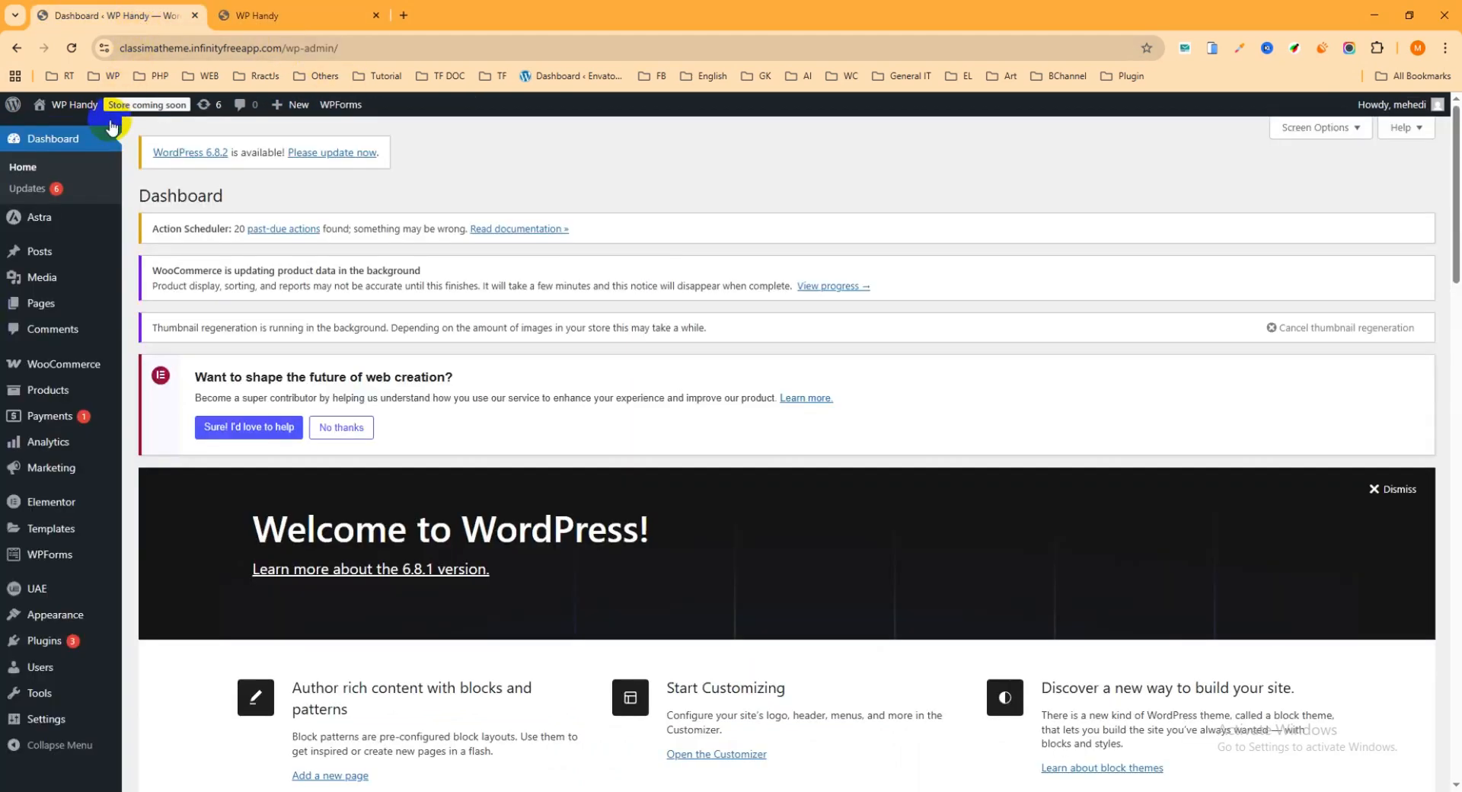
scroll(49, 620, "down", 4)
mouse_move(49, 651)
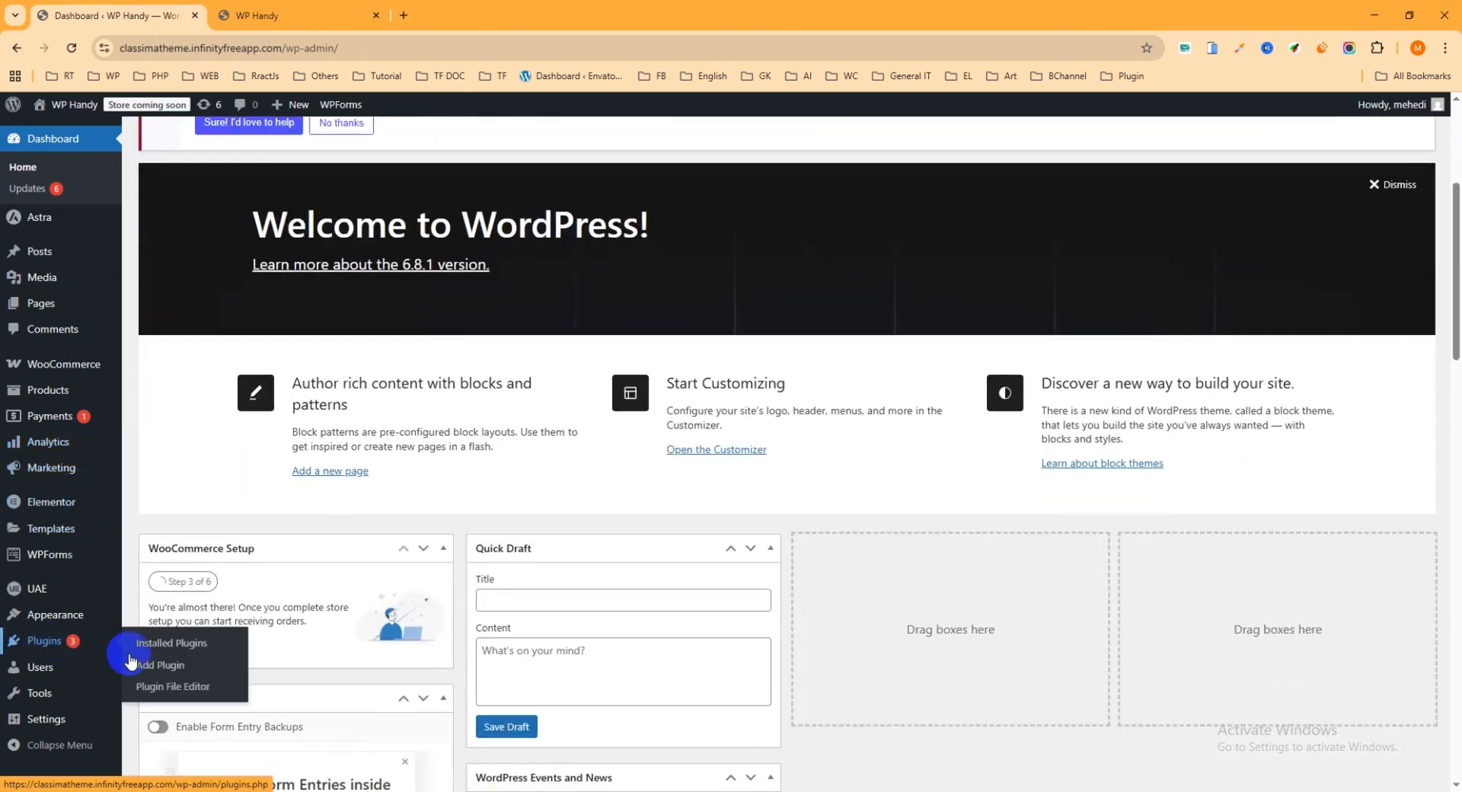
left_click(173, 673)
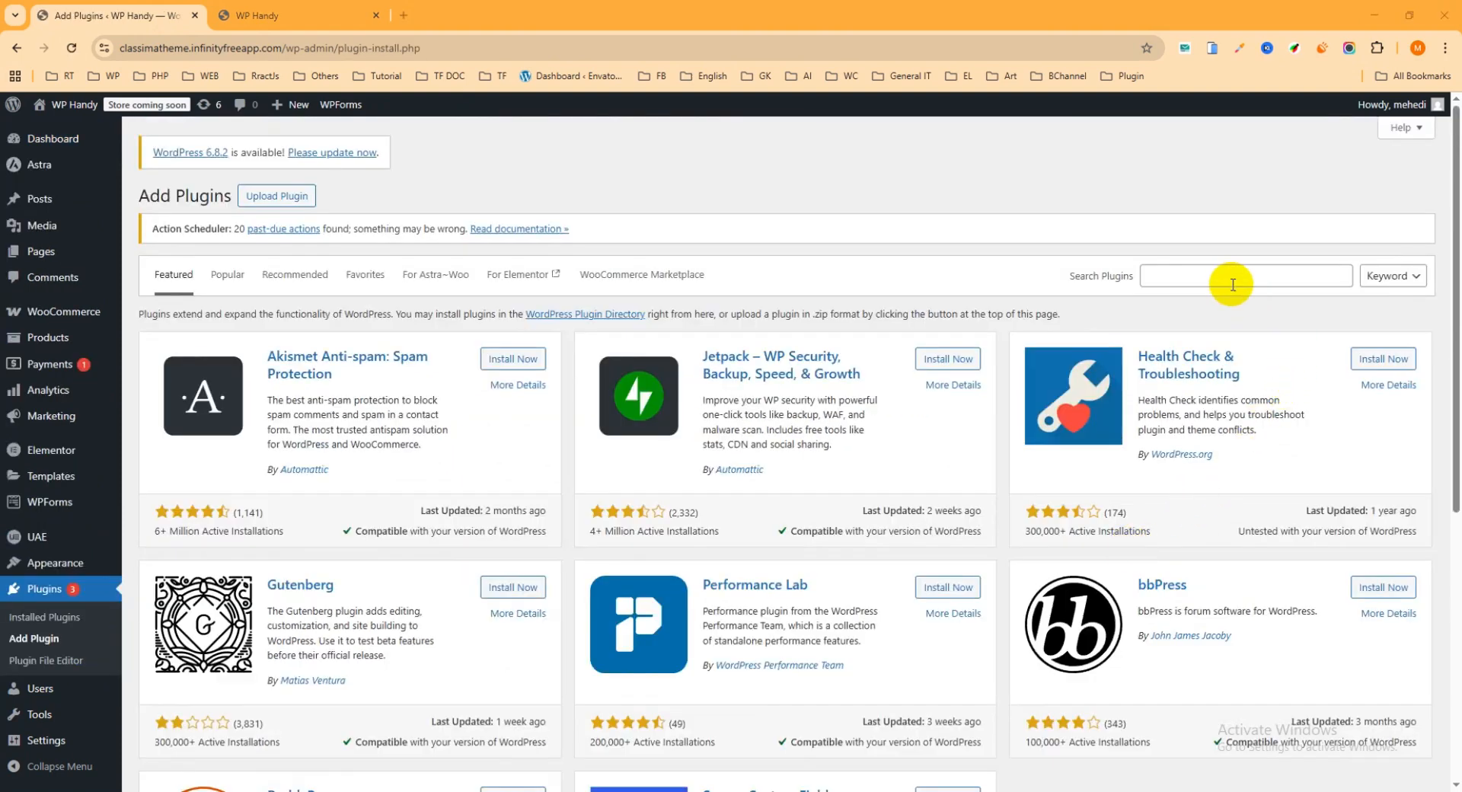
left_click(1224, 278)
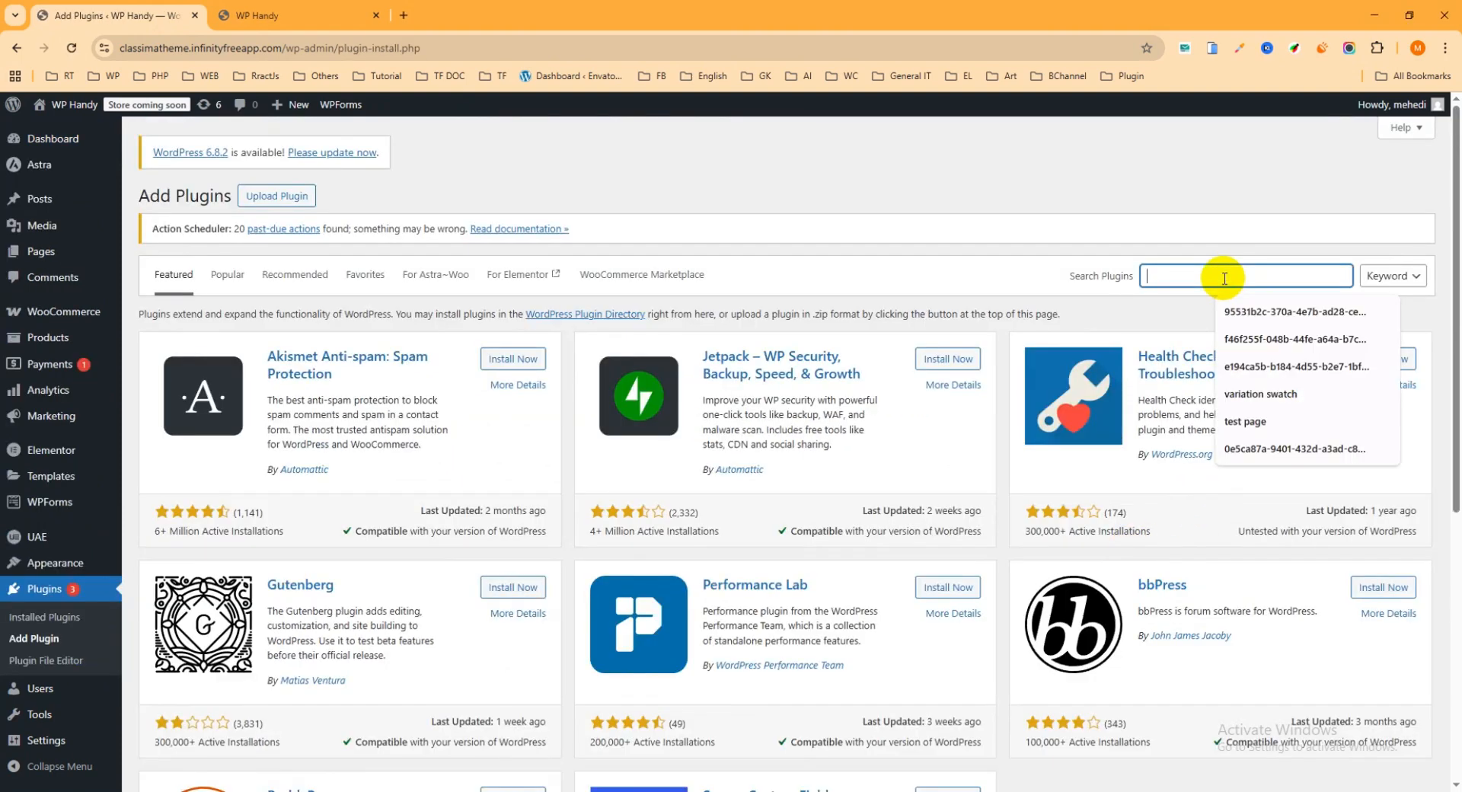
type("wo")
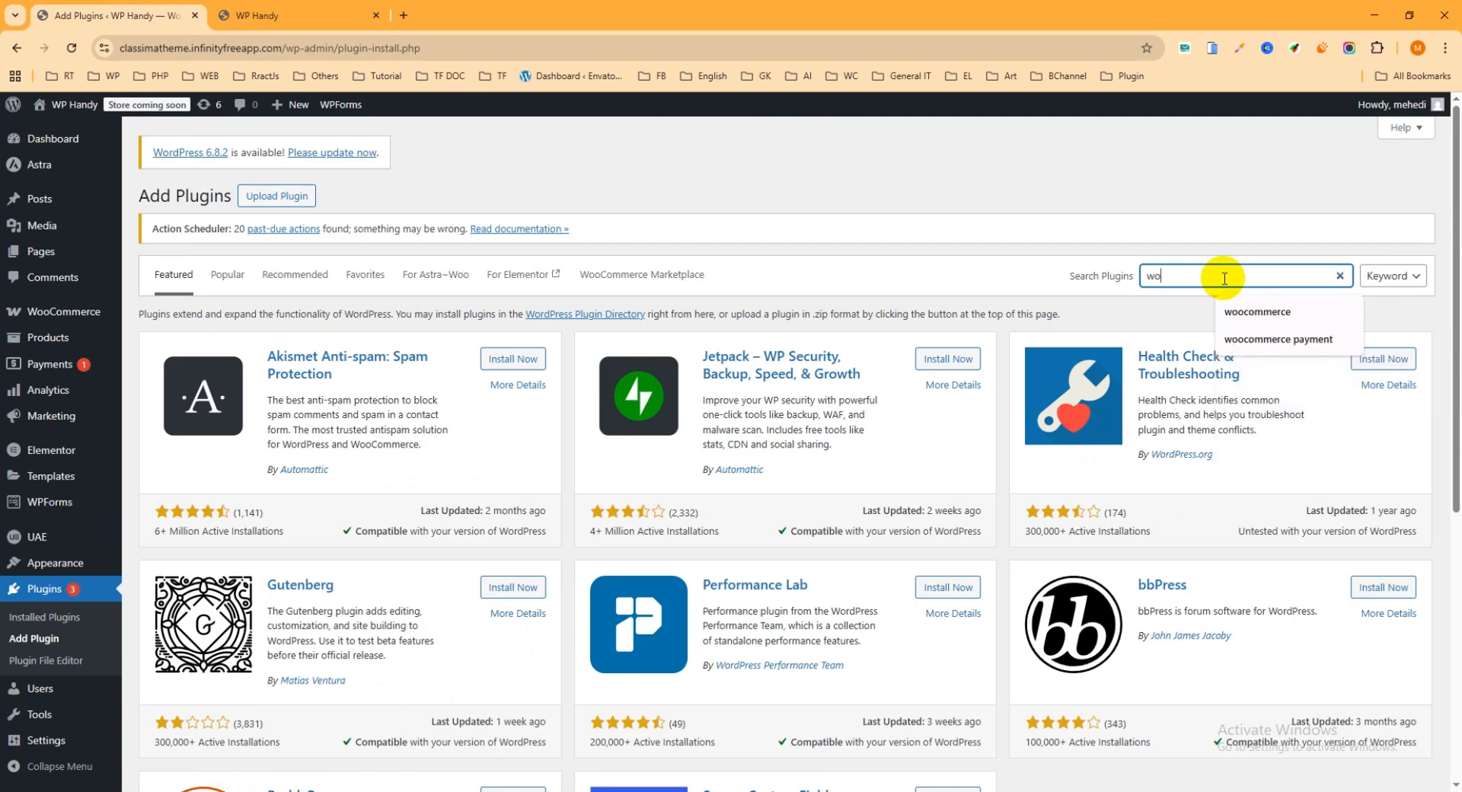
type("ocommerce dir")
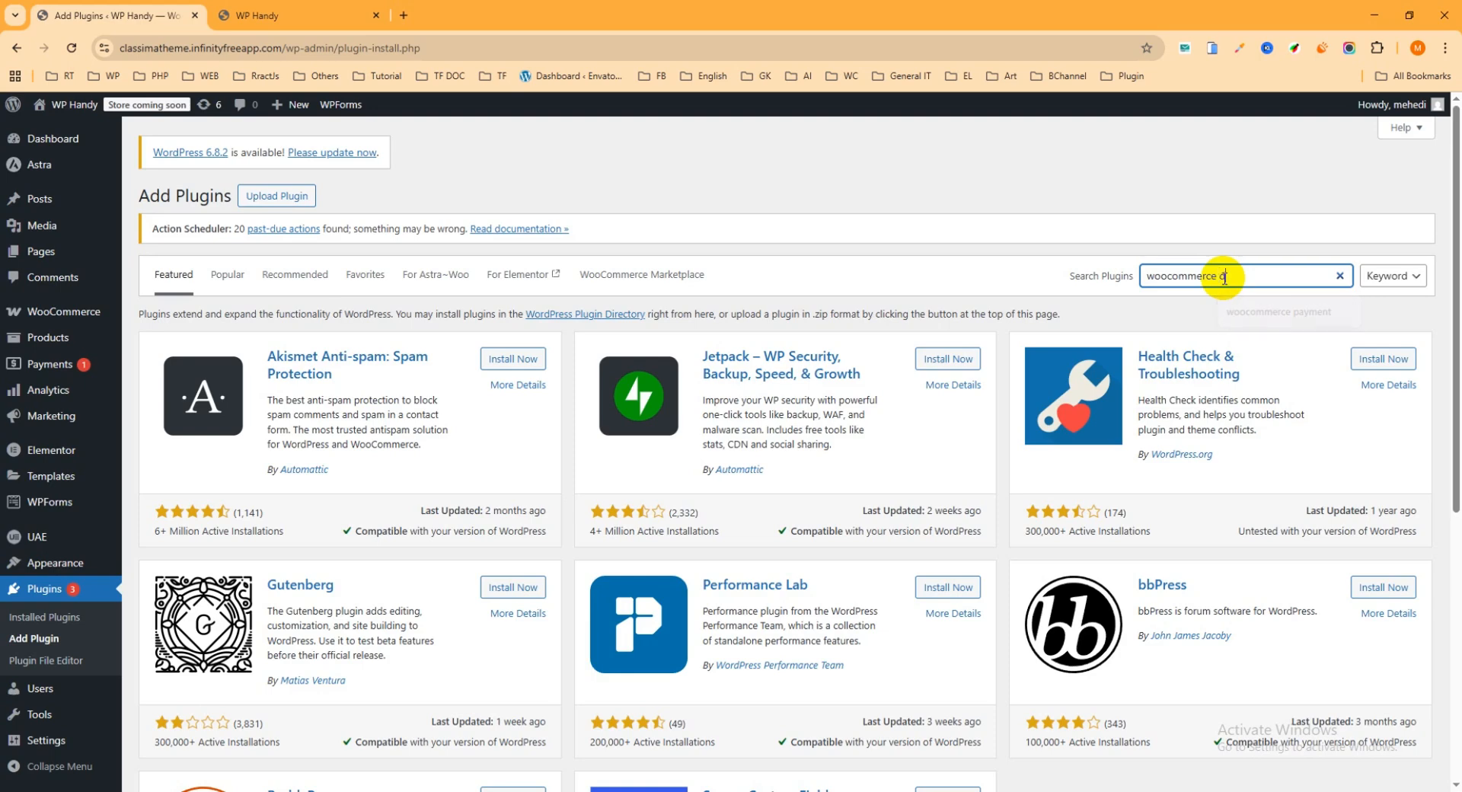
type("ect checkout")
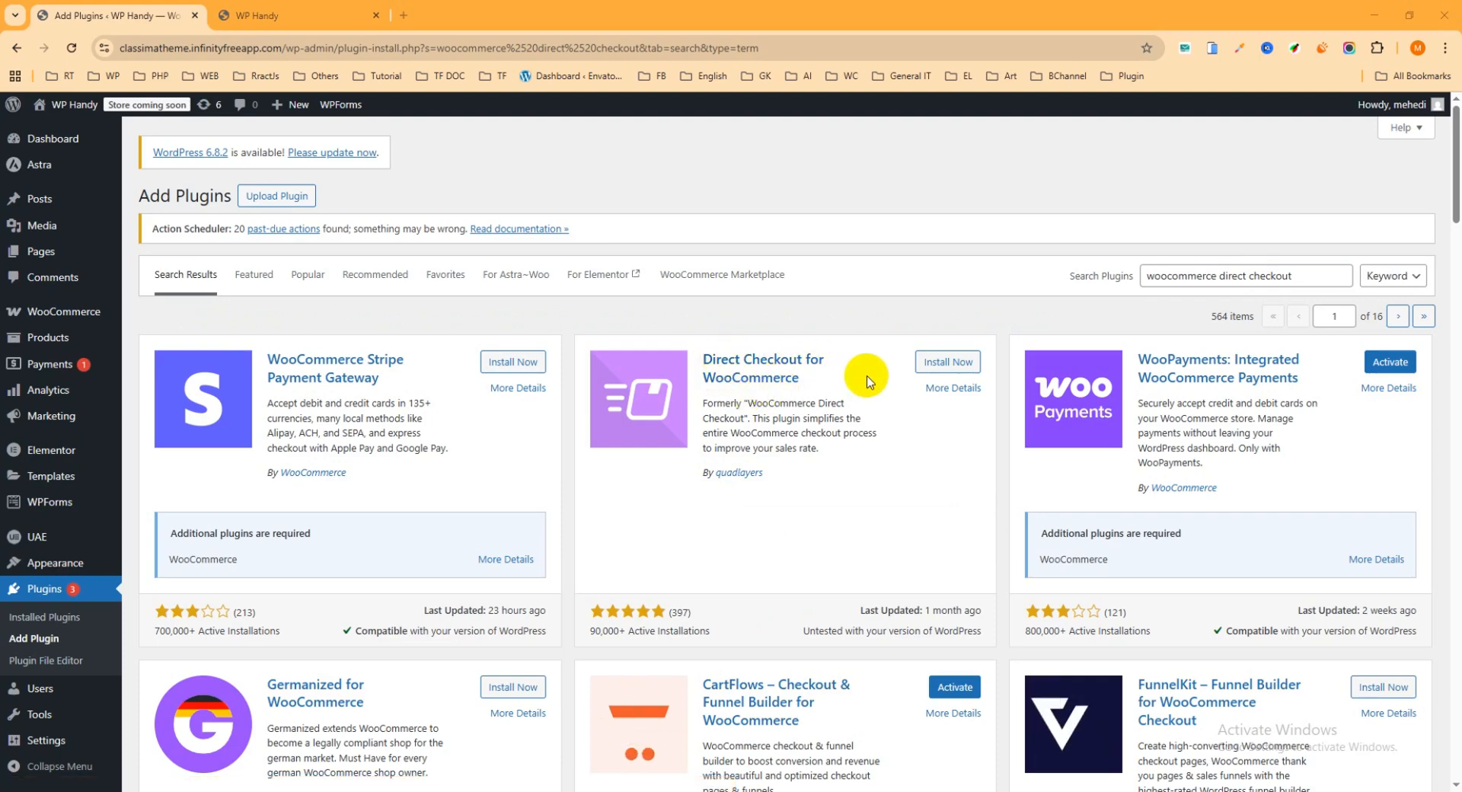
Install and activate the Direct Checkout for WooCommerce plugin by quadlayers, and find its entry among the installed plugins
left_click(948, 364)
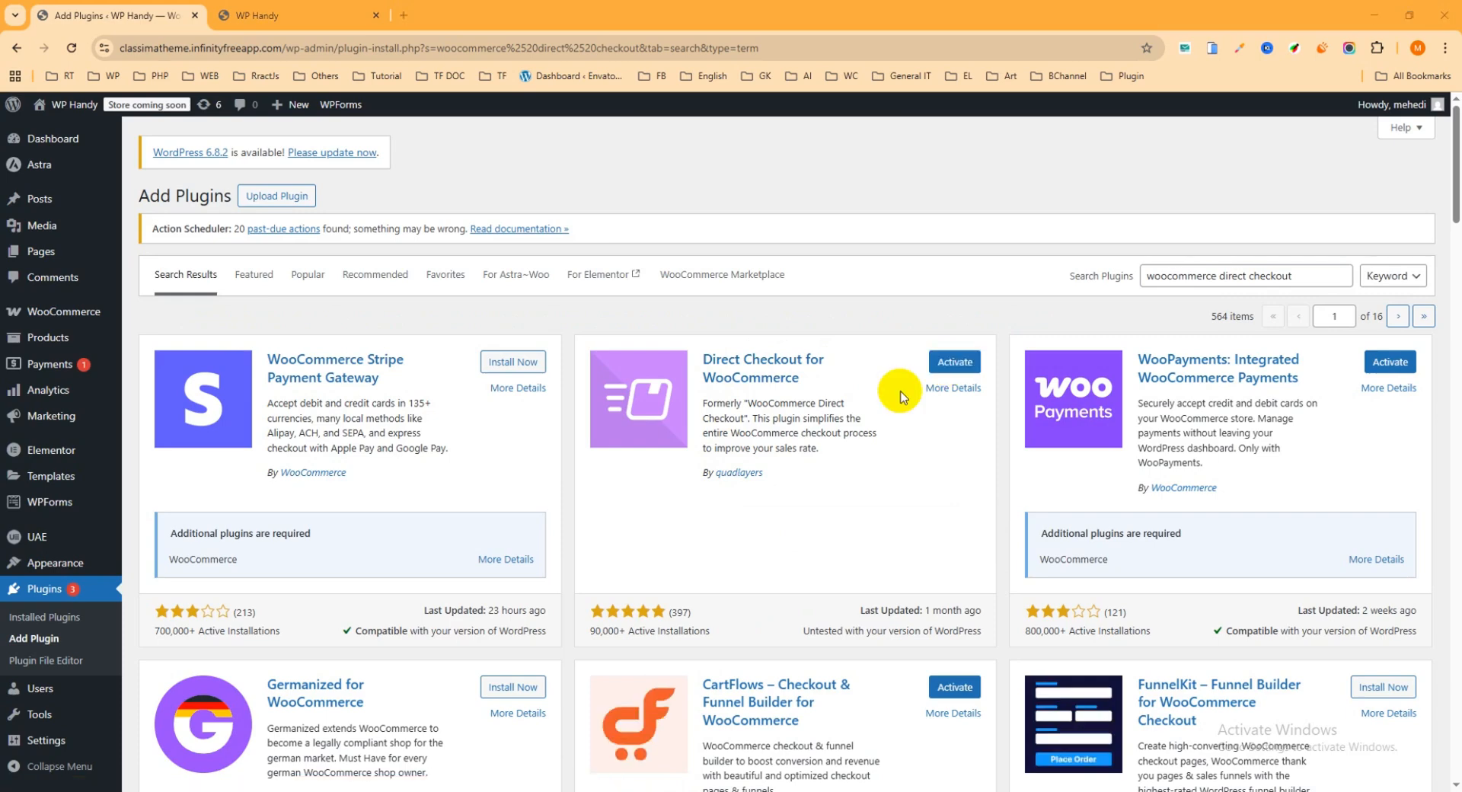
left_click(964, 368)
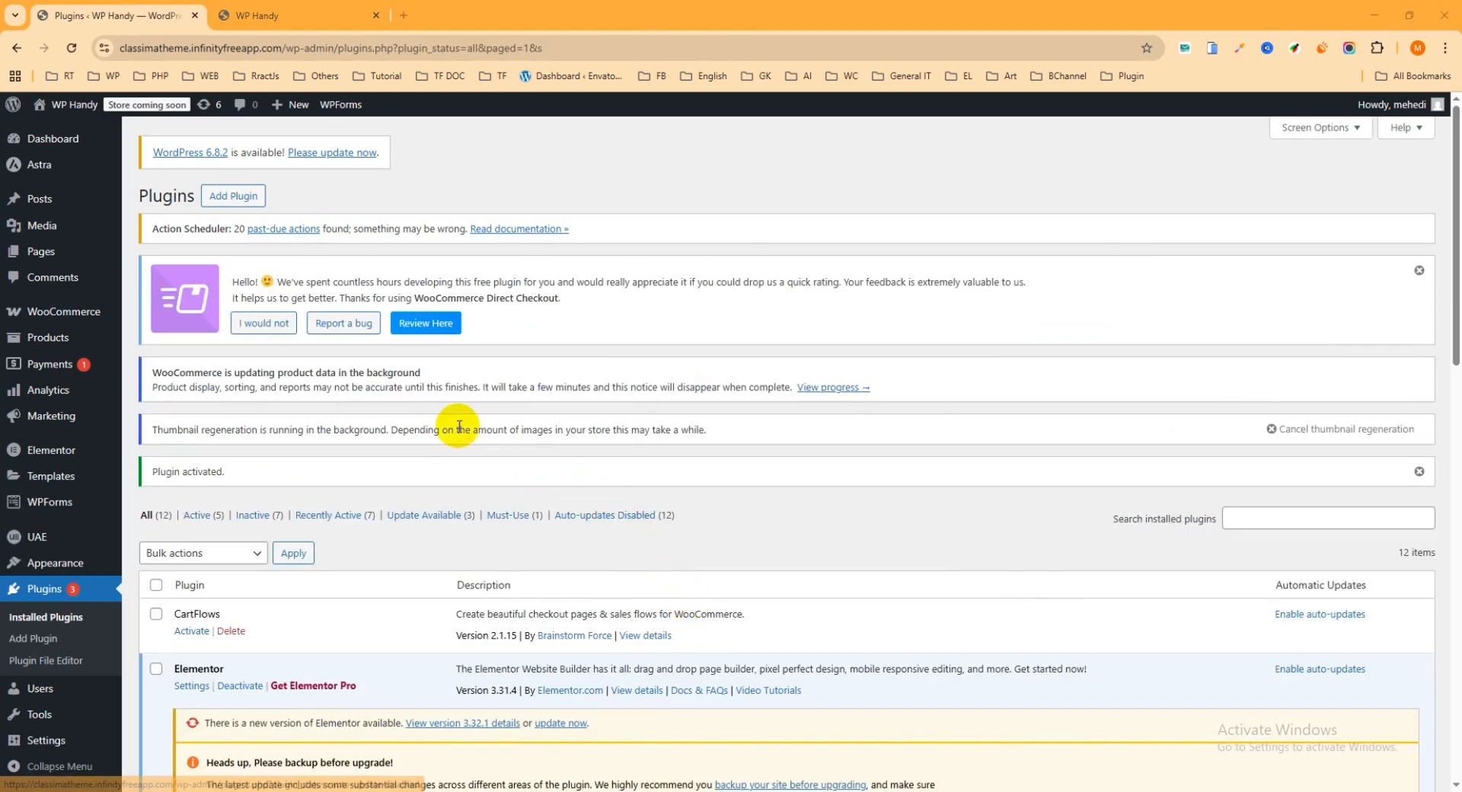
scroll(448, 442, "down", 6)
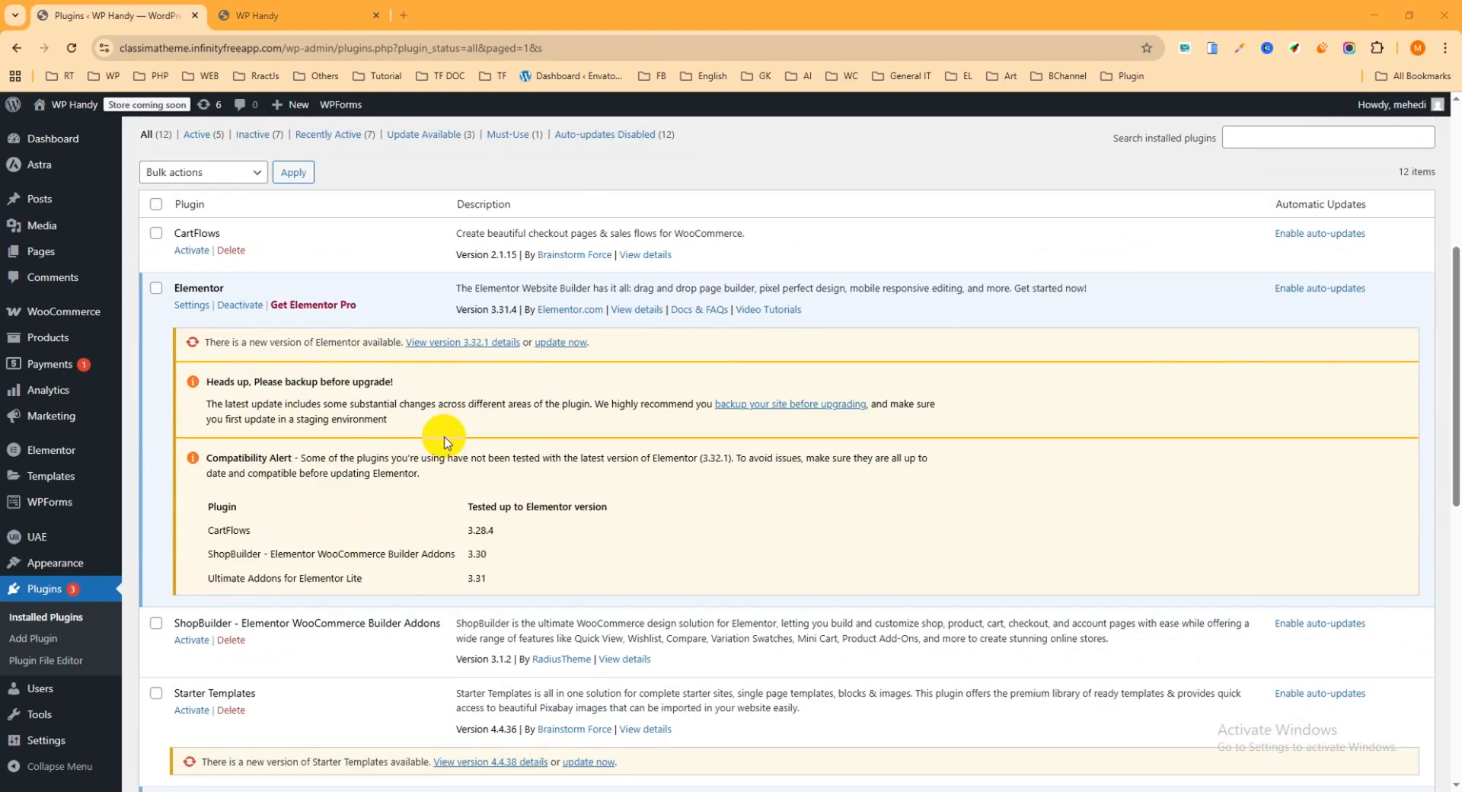
scroll(449, 443, "down", 7)
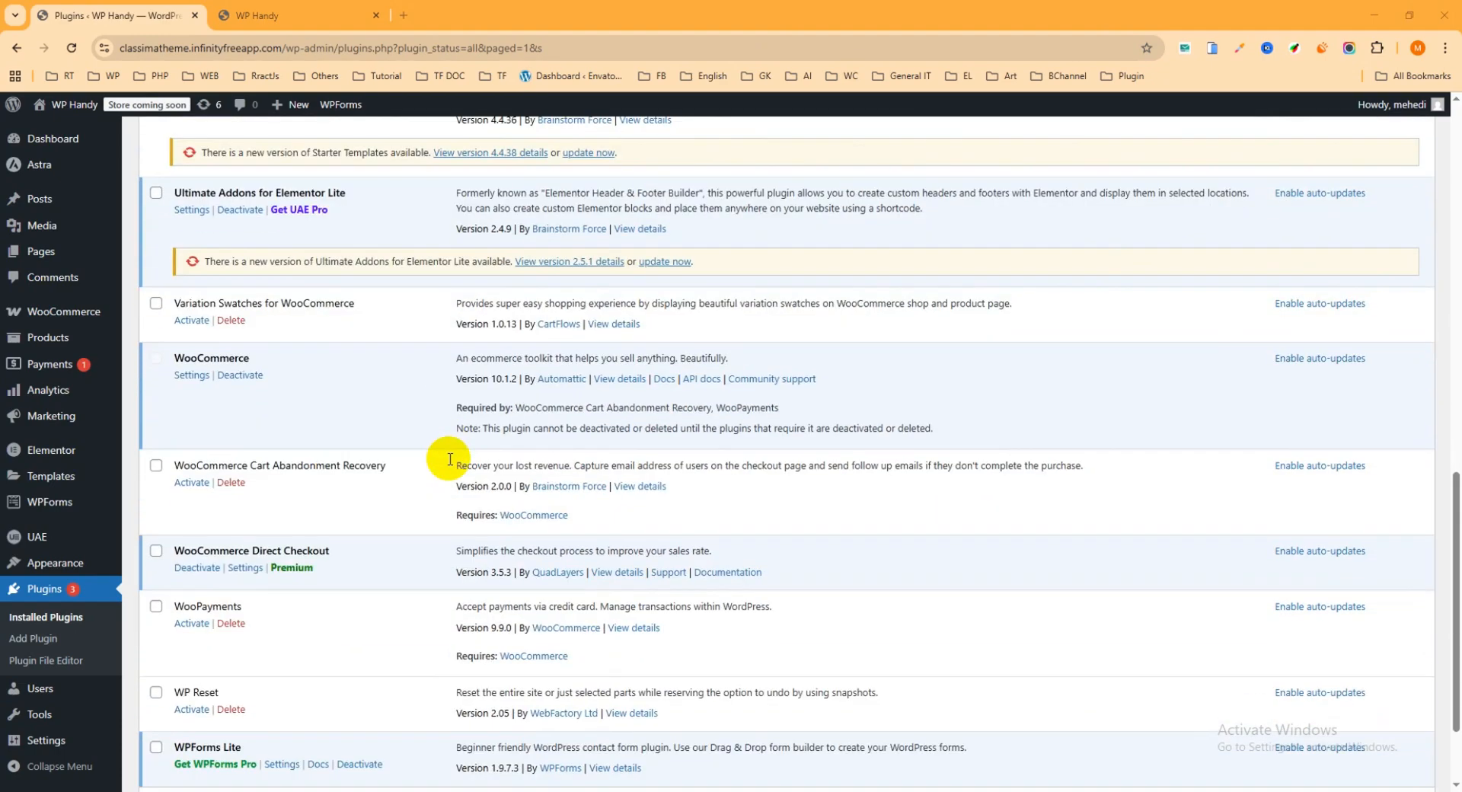
scroll(448, 465, "down", 1)
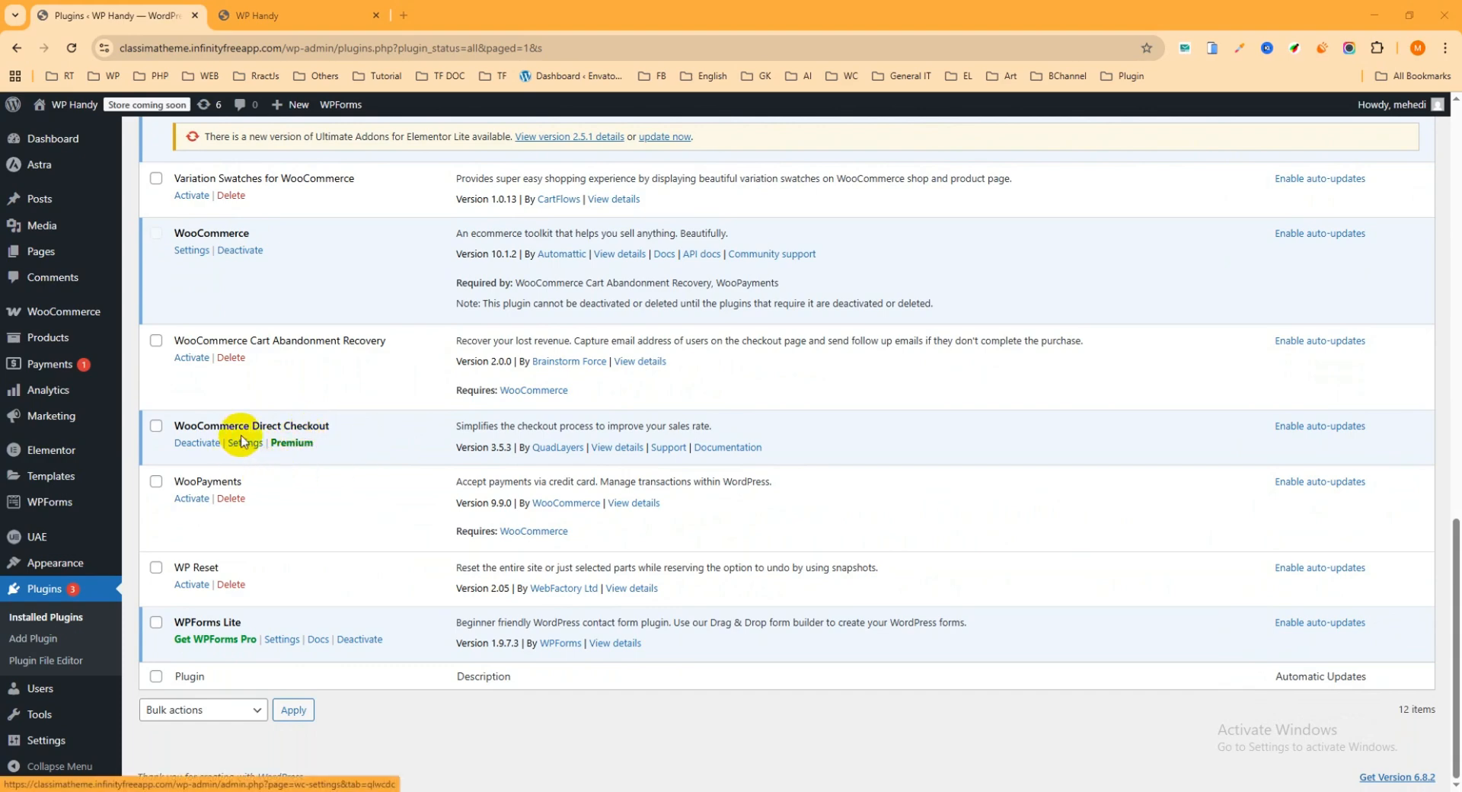
Open the WooCommerce settings and find the Direct Checkout section
left_click(52, 319)
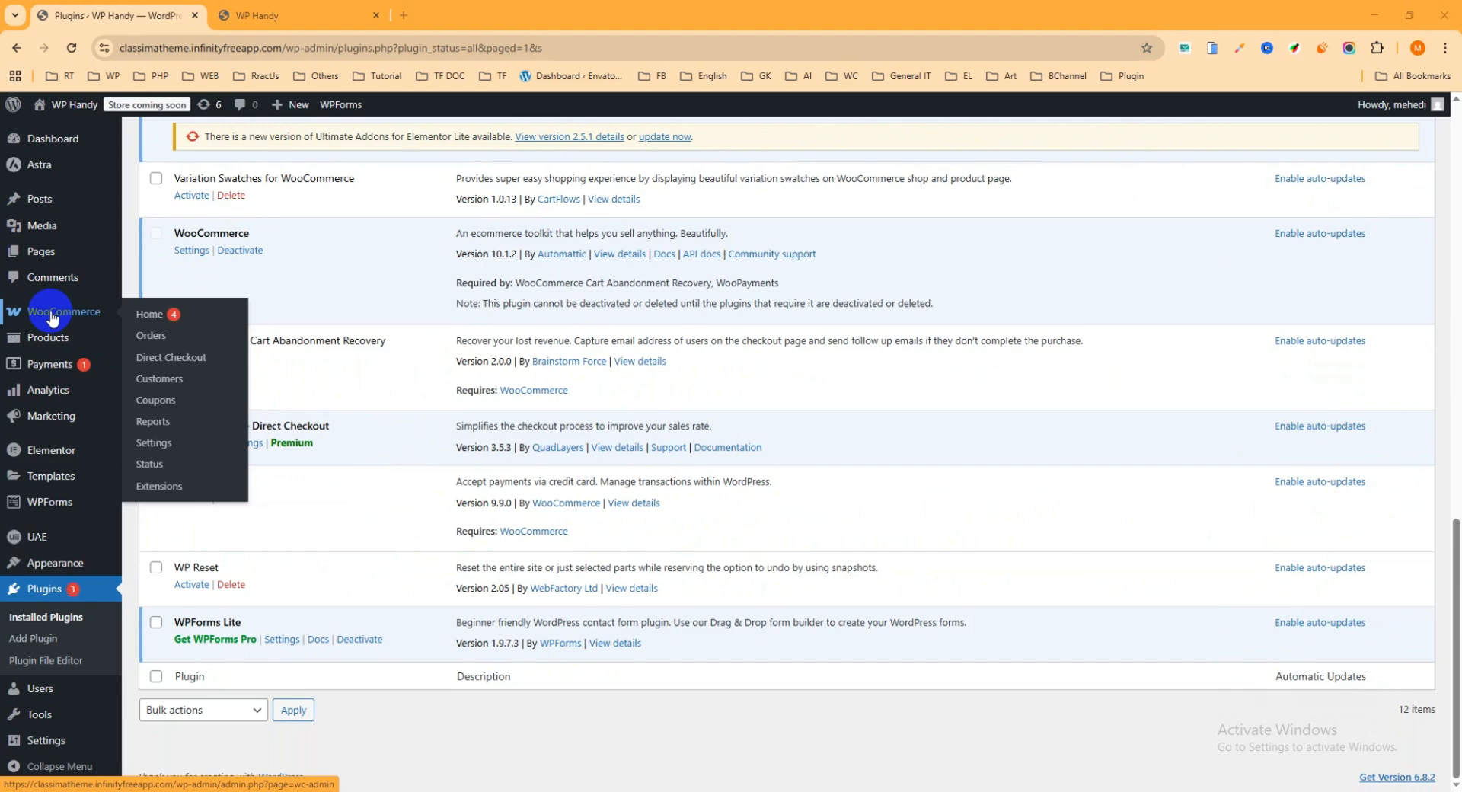
left_click(162, 449)
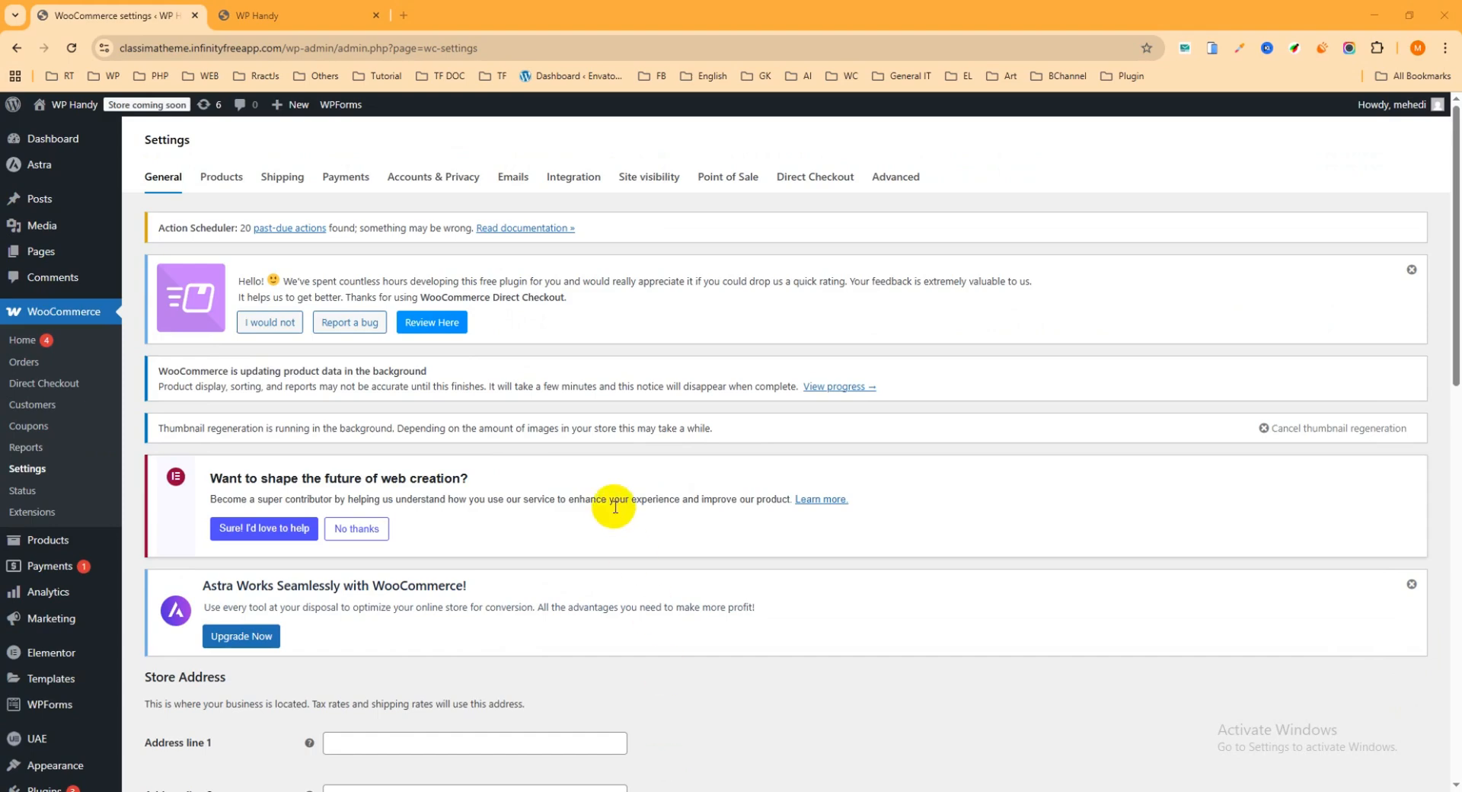
left_click(806, 181)
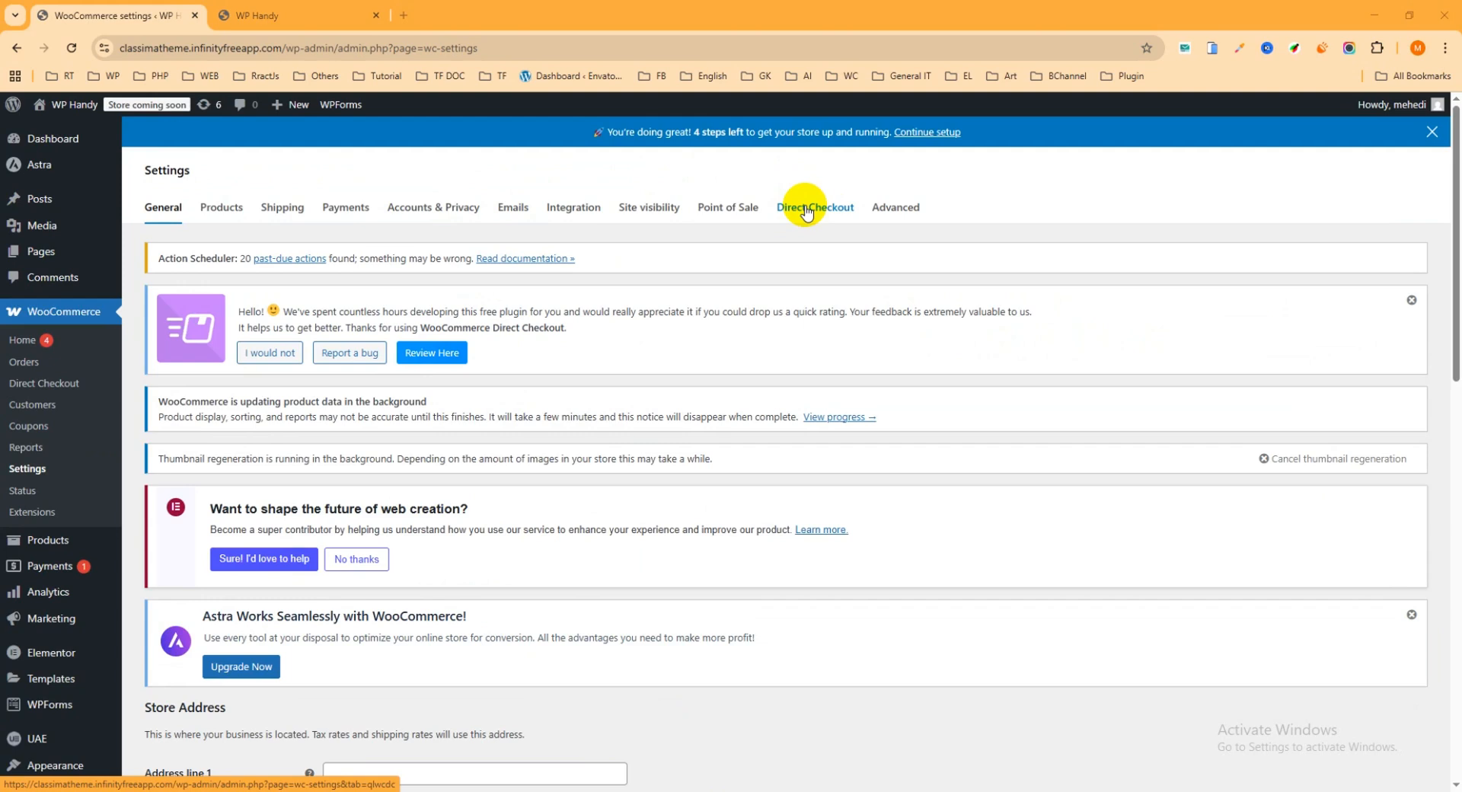
Open the WP Handy store's Shop page and add the Black Hoodie to the cart from the product grid
left_click(293, 14)
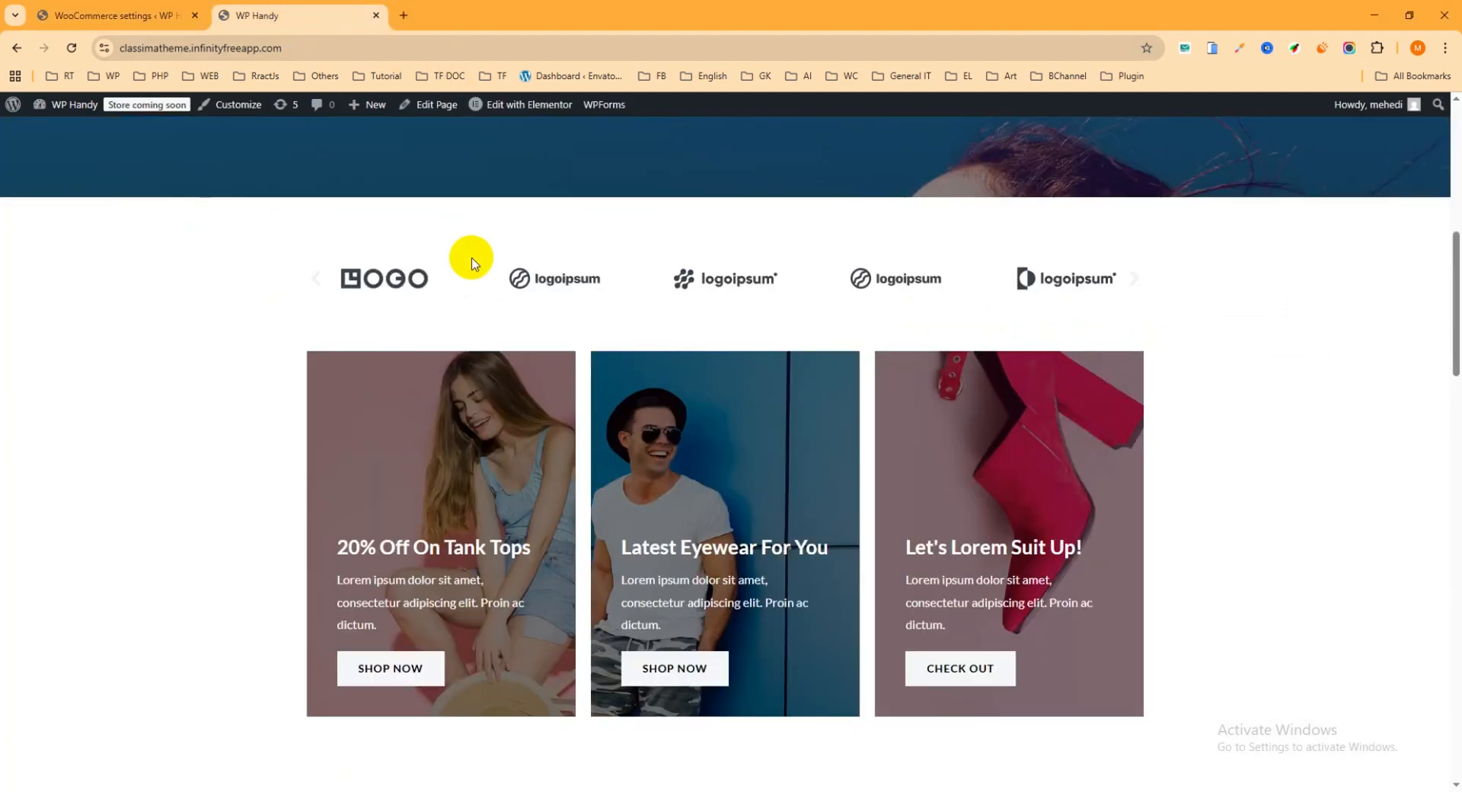
scroll(520, 337, "up", 8)
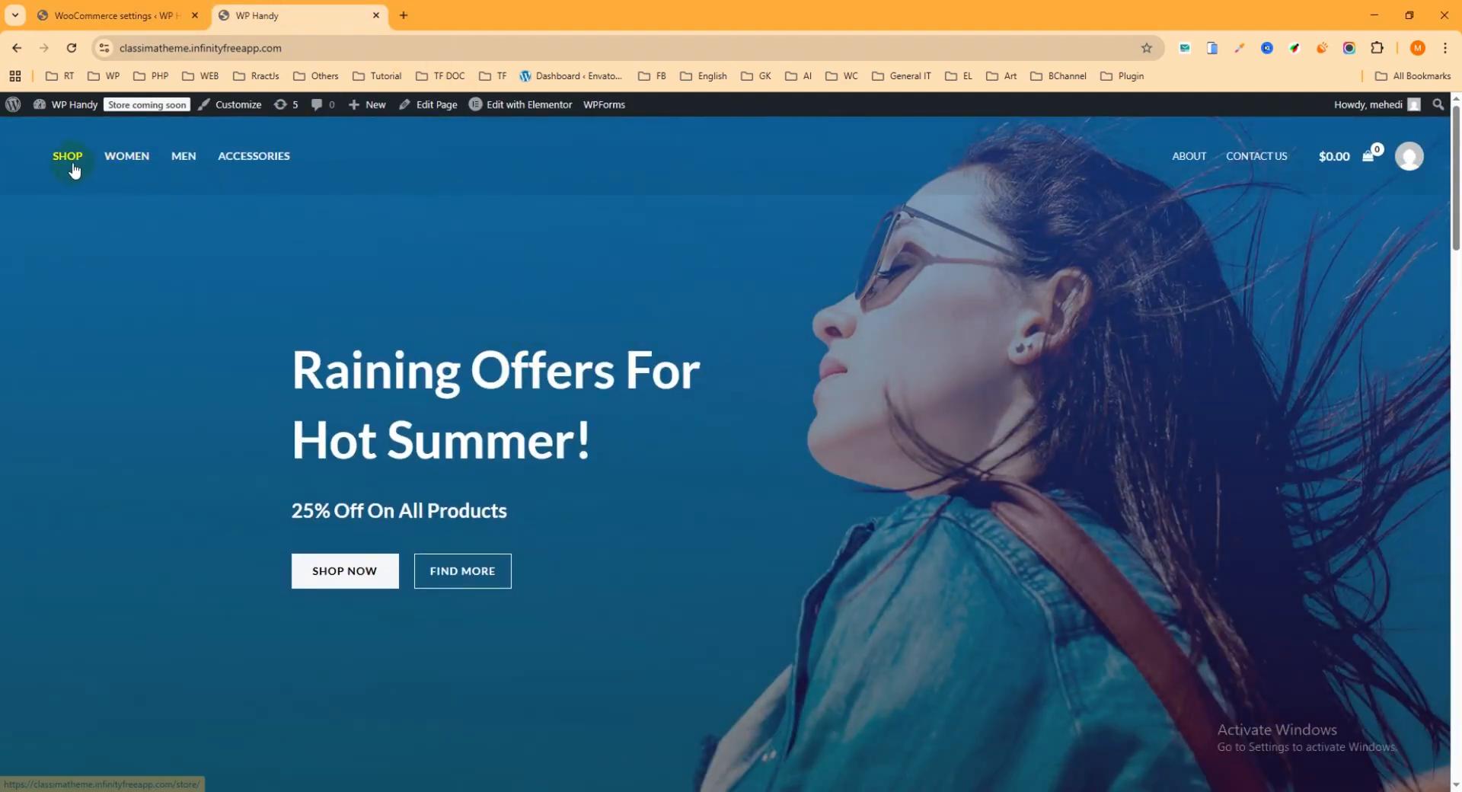
left_click(73, 166)
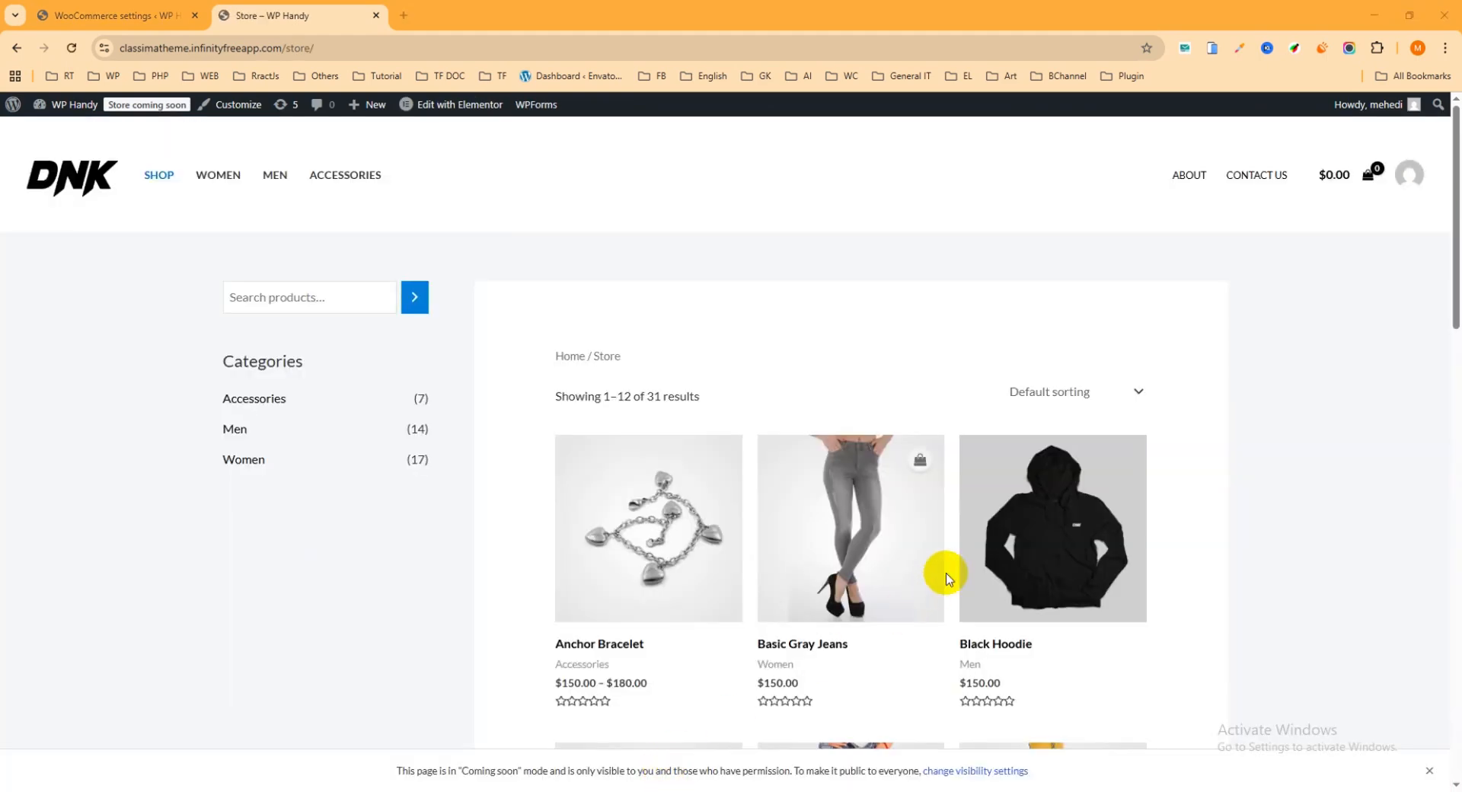
scroll(1116, 468, "down", 1)
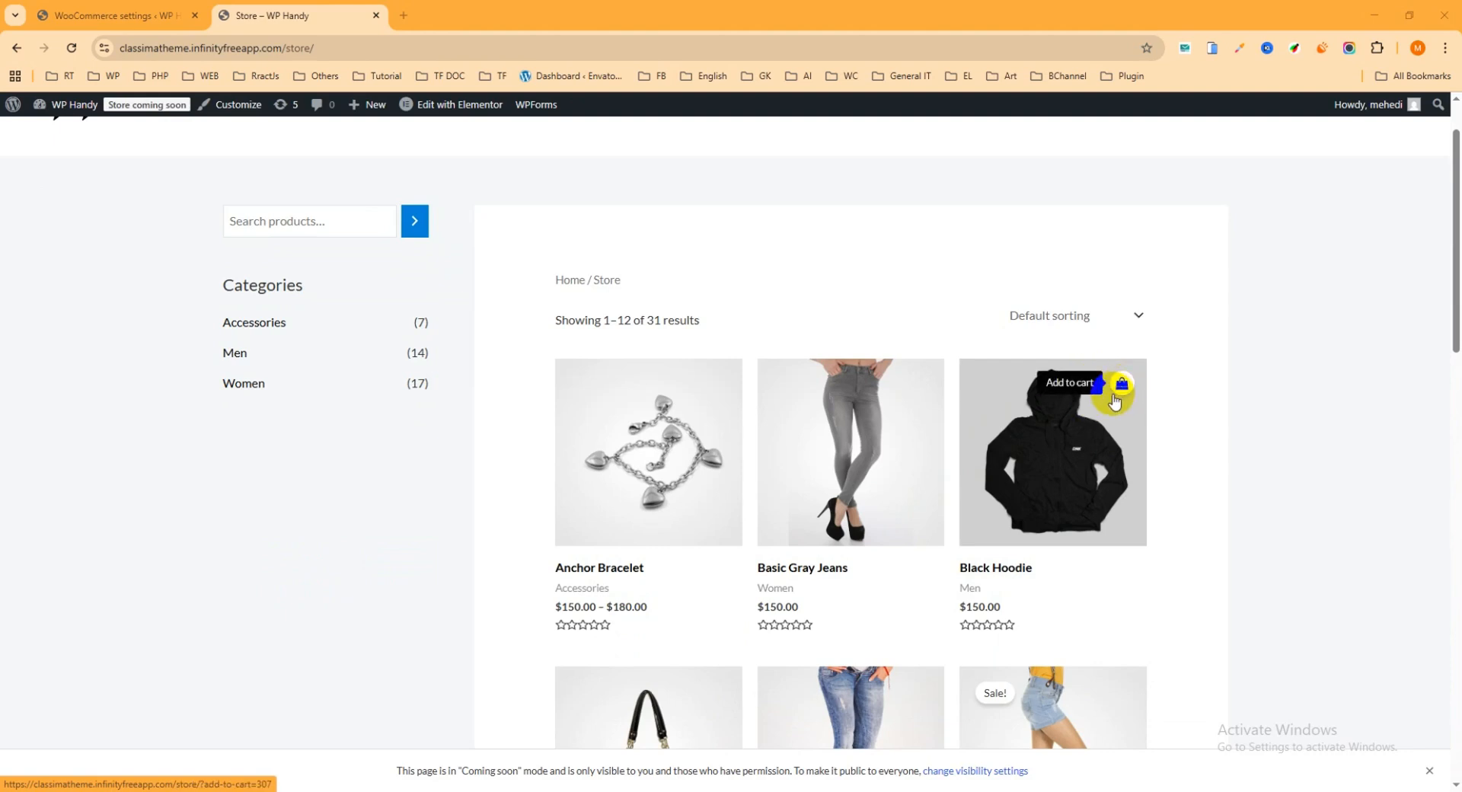
left_click(1121, 388)
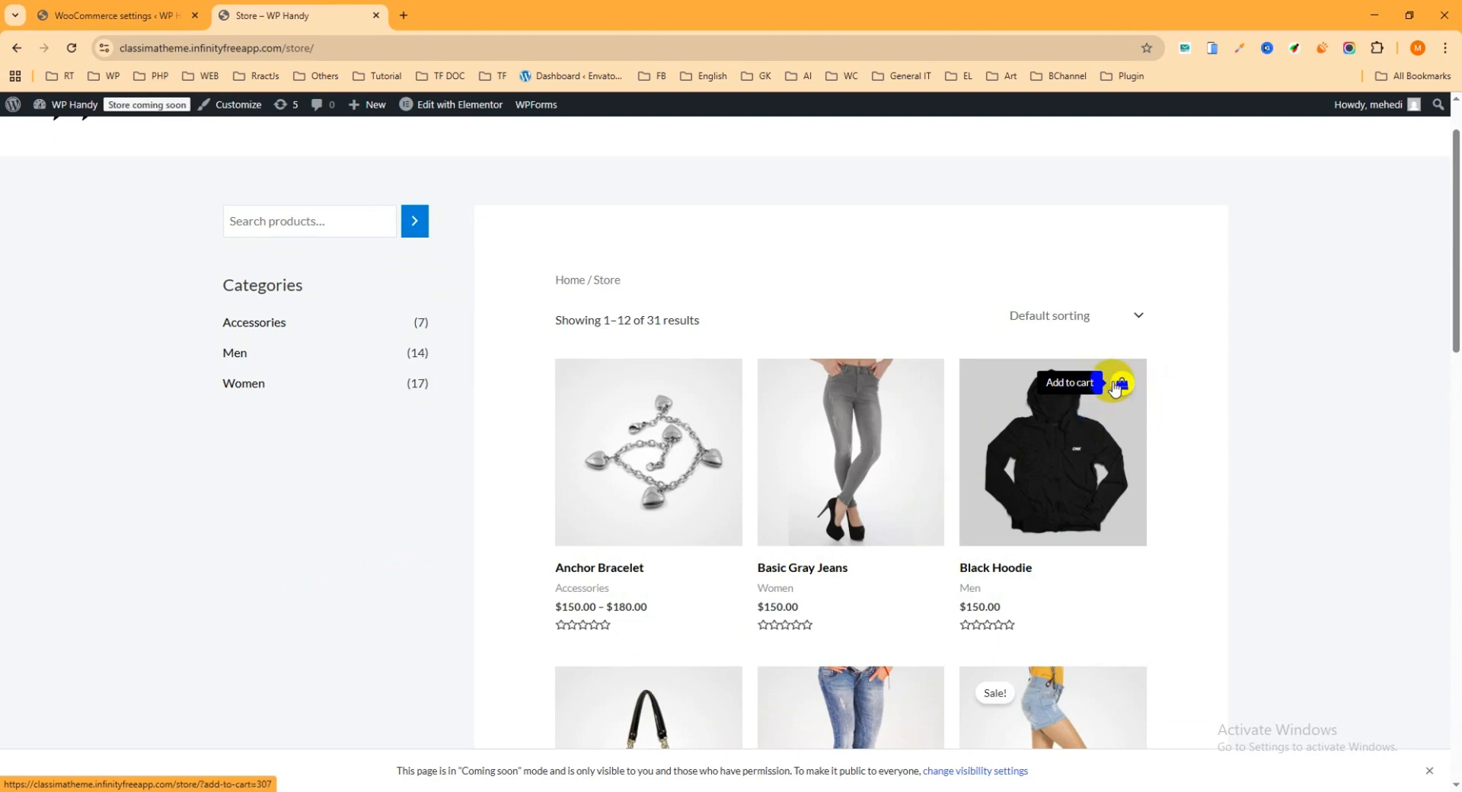
Add one more Black Hoodie to the cart from its product page and review the cart
left_click(1073, 389)
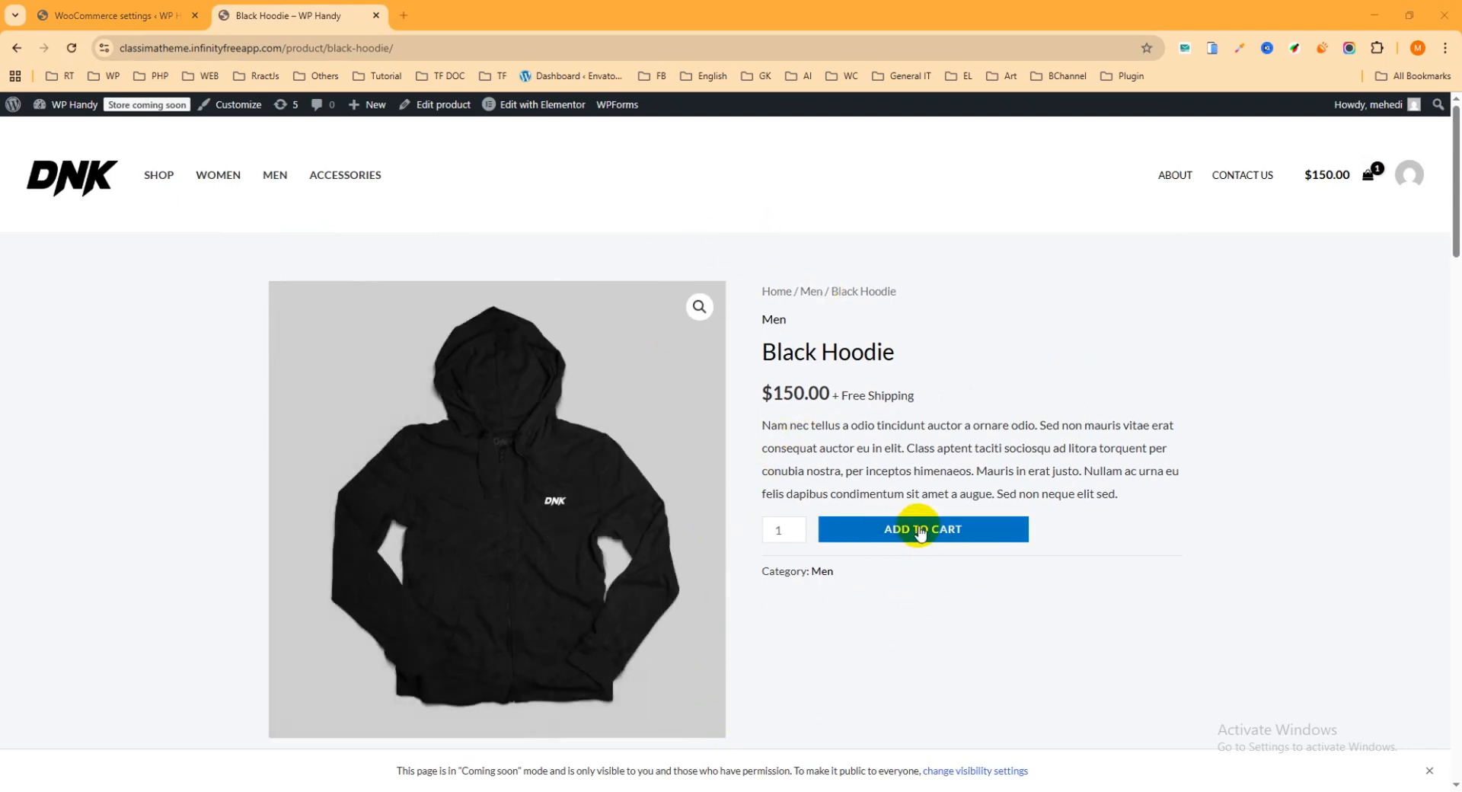
left_click(940, 532)
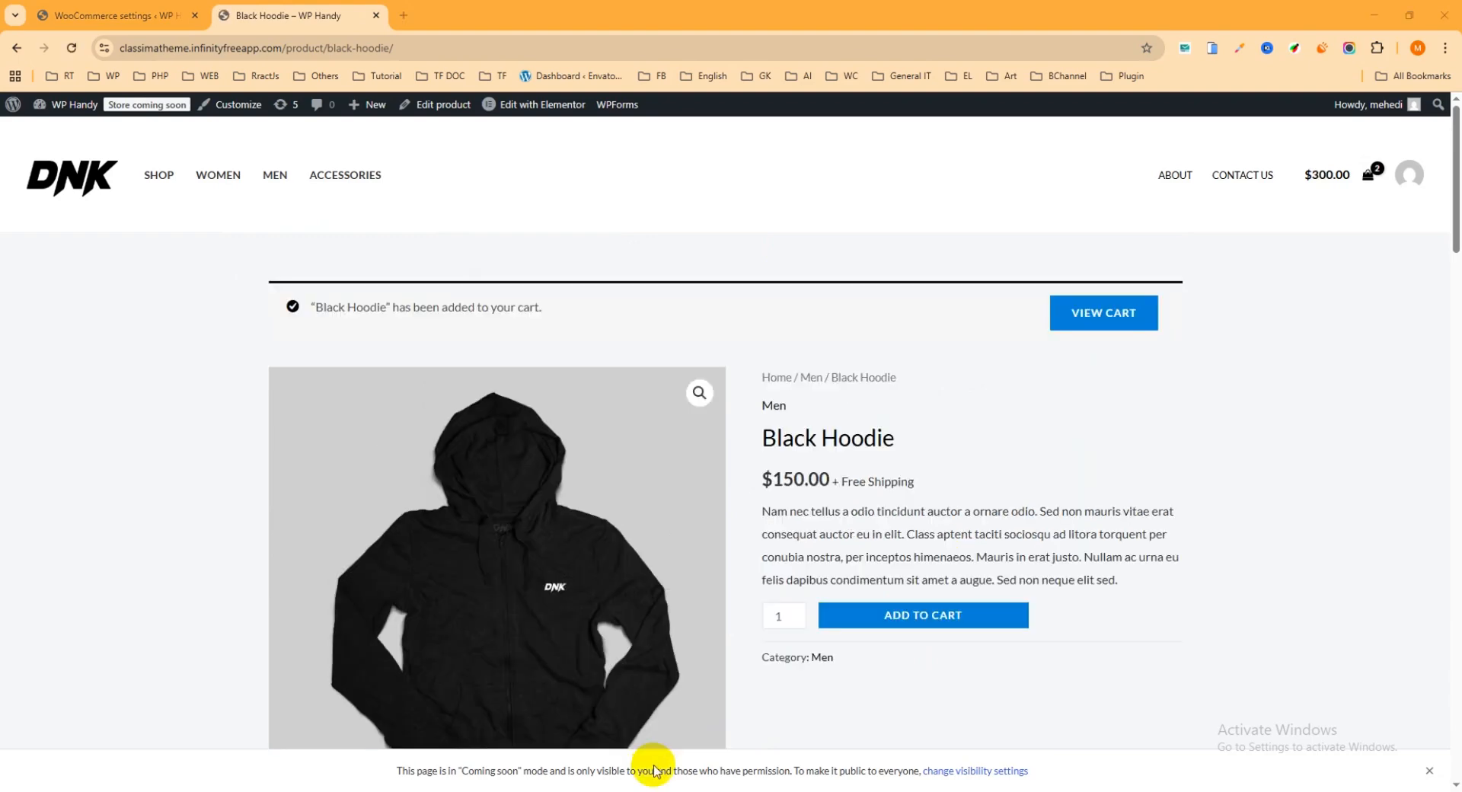
left_click(1099, 319)
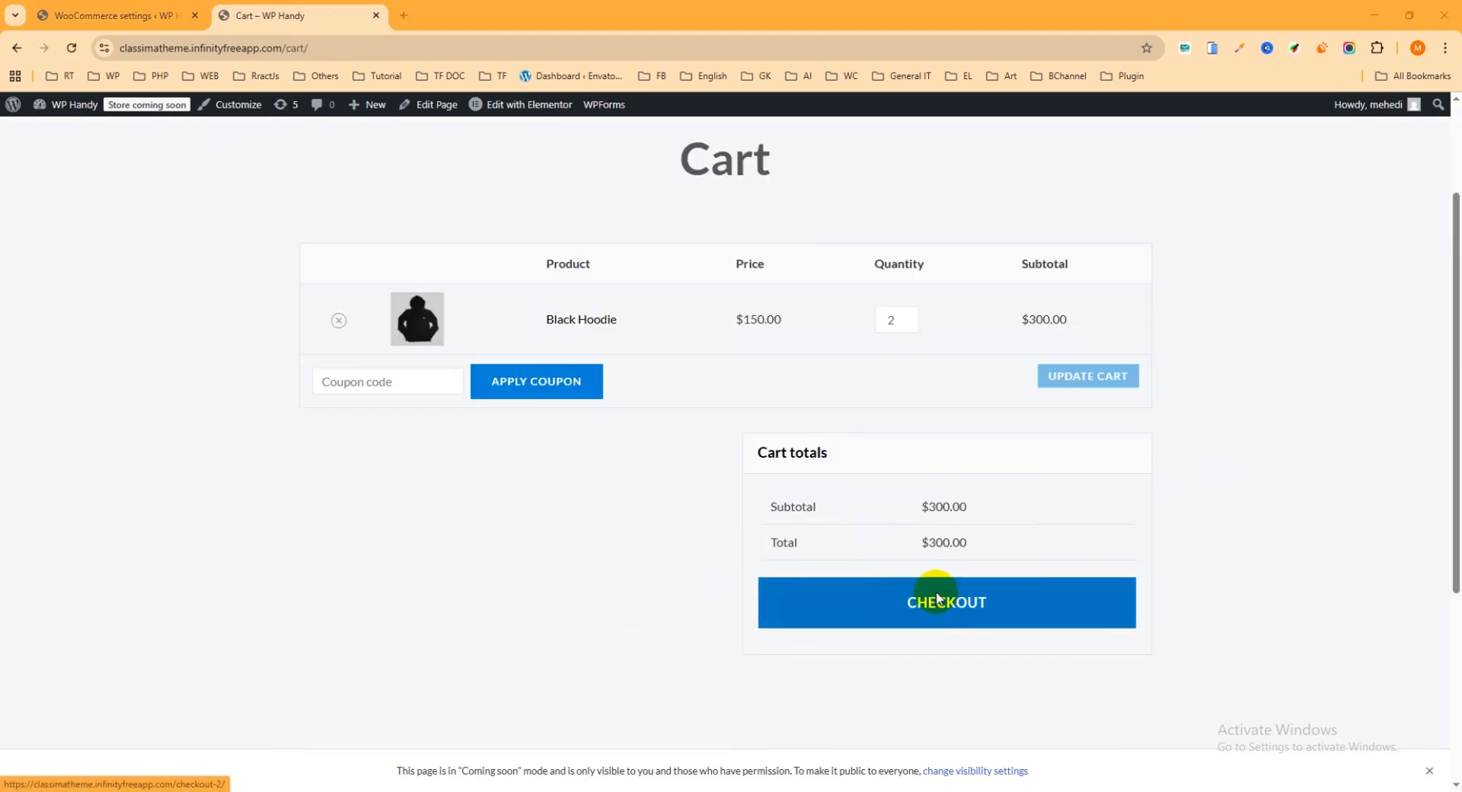
scroll(979, 617, "up", 1)
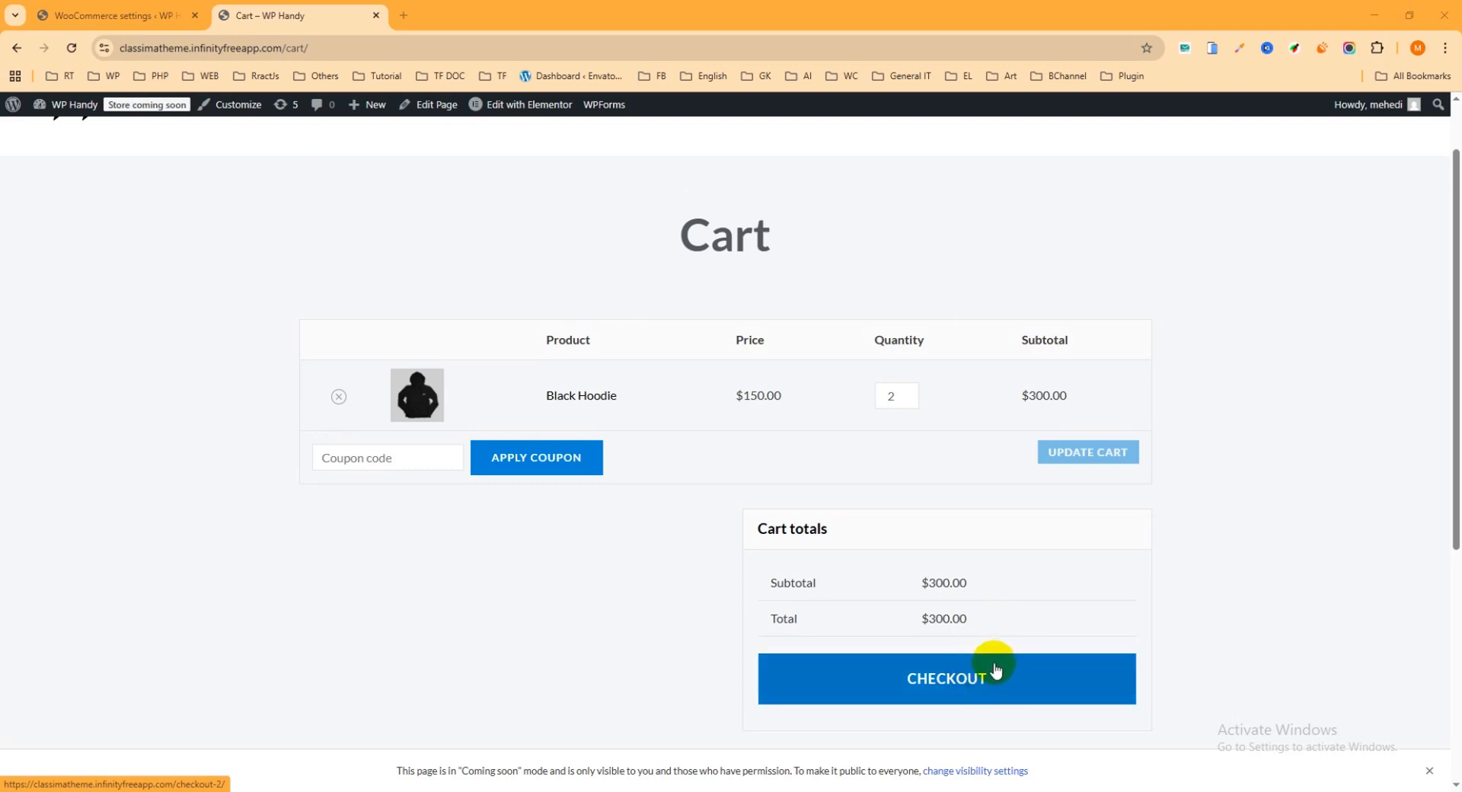
scroll(996, 670, "up", 1)
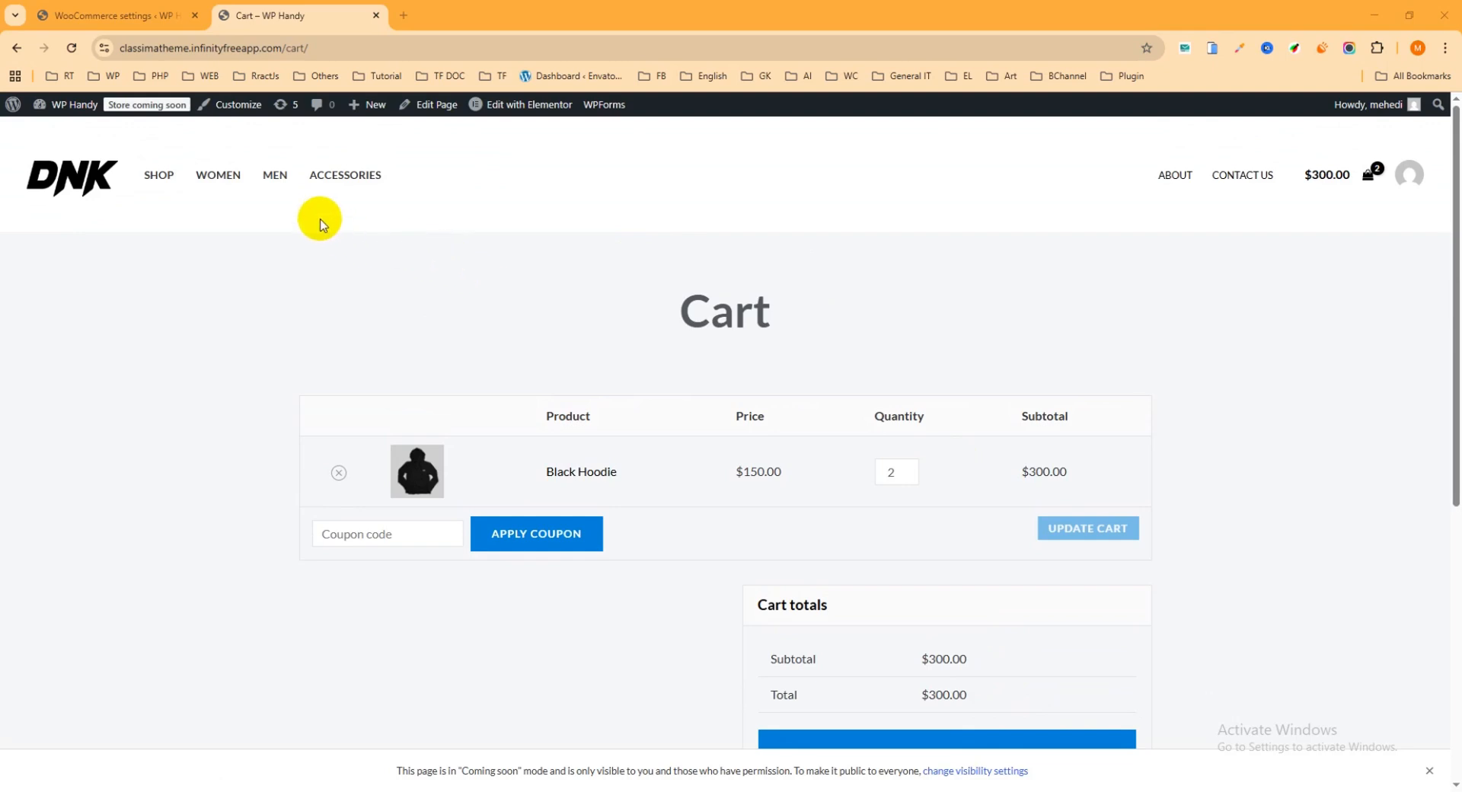
Return to the WooCommerce settings and open the General options of the Direct Checkout section
left_click(130, 18)
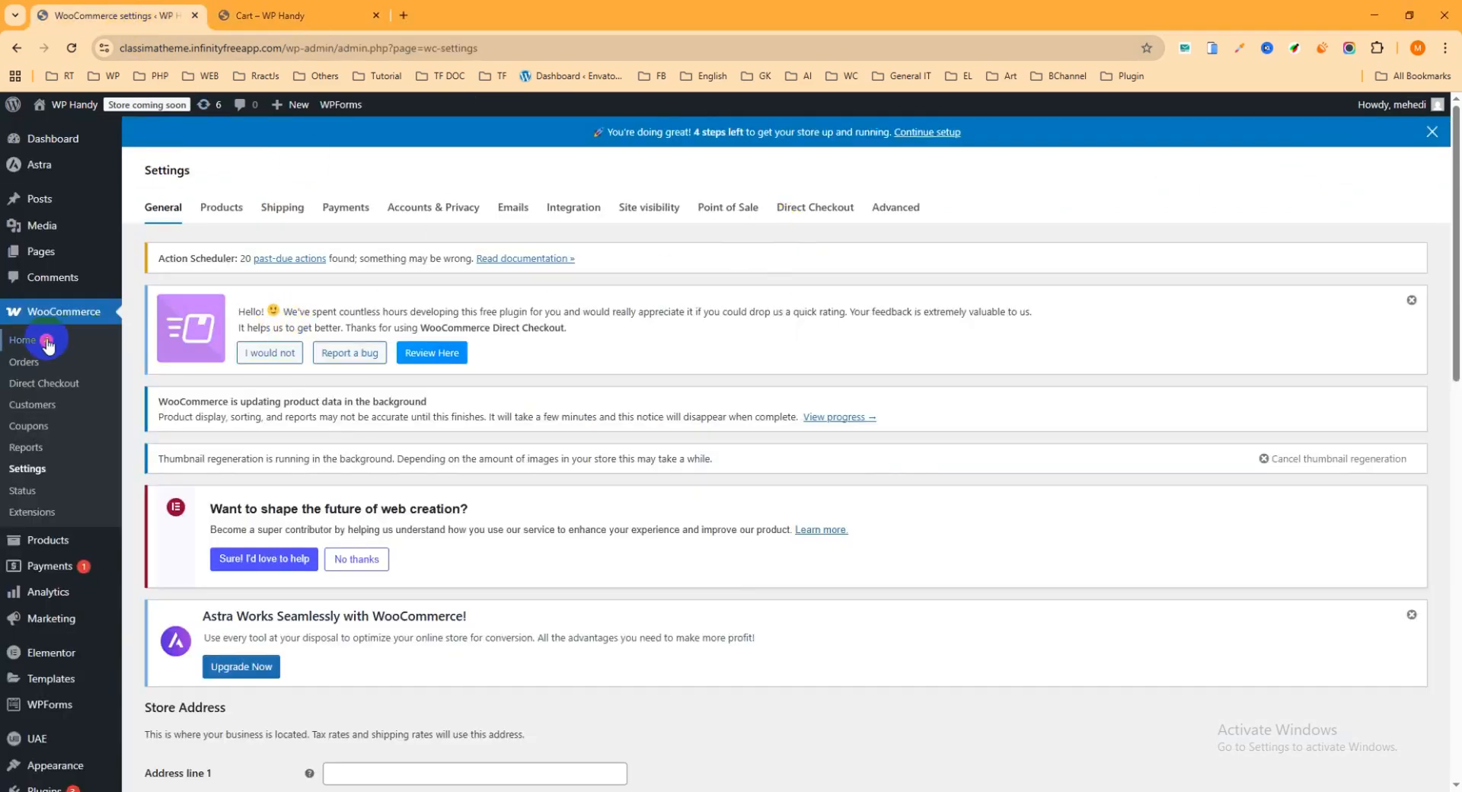
left_click(37, 475)
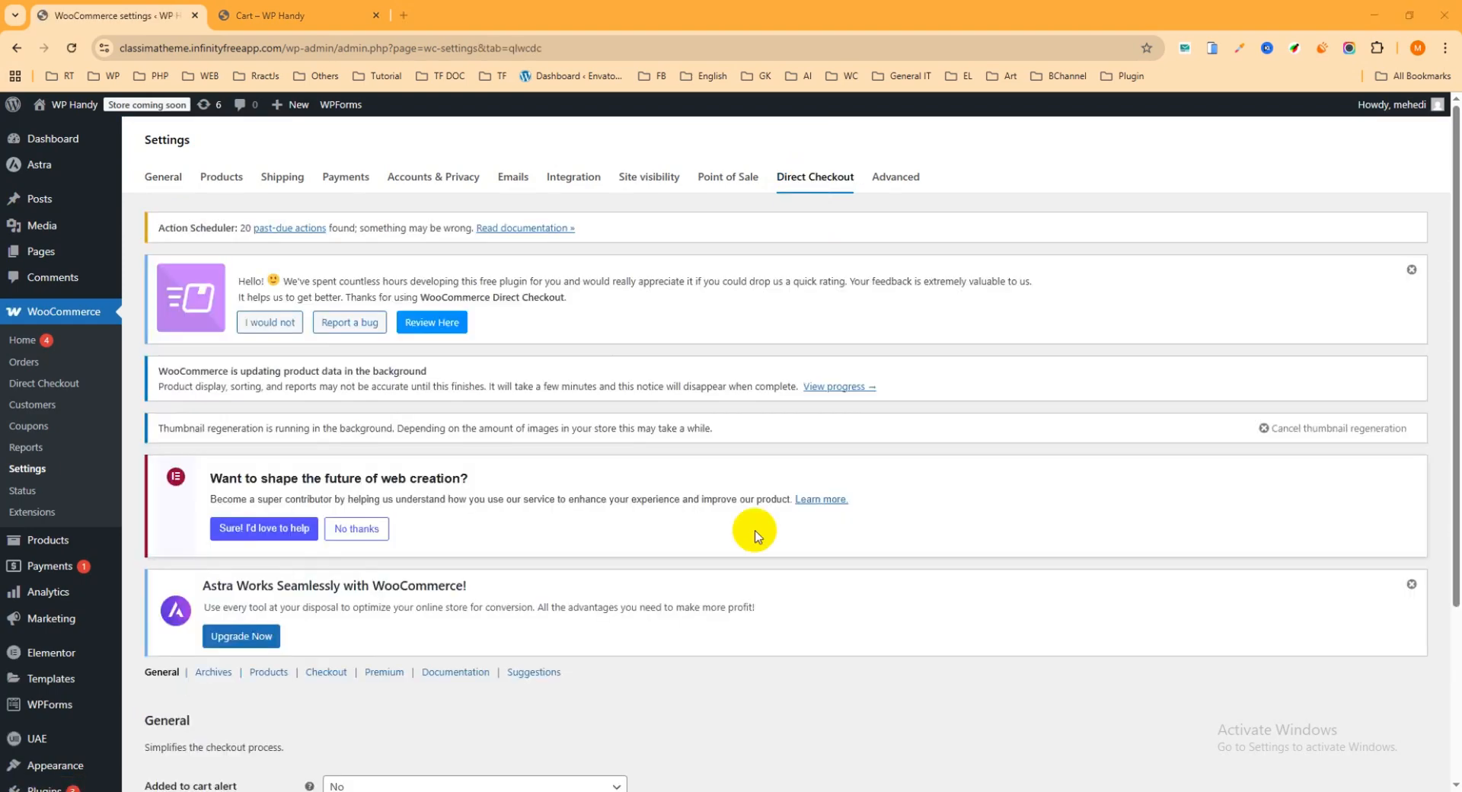
scroll(560, 358, "down", 3)
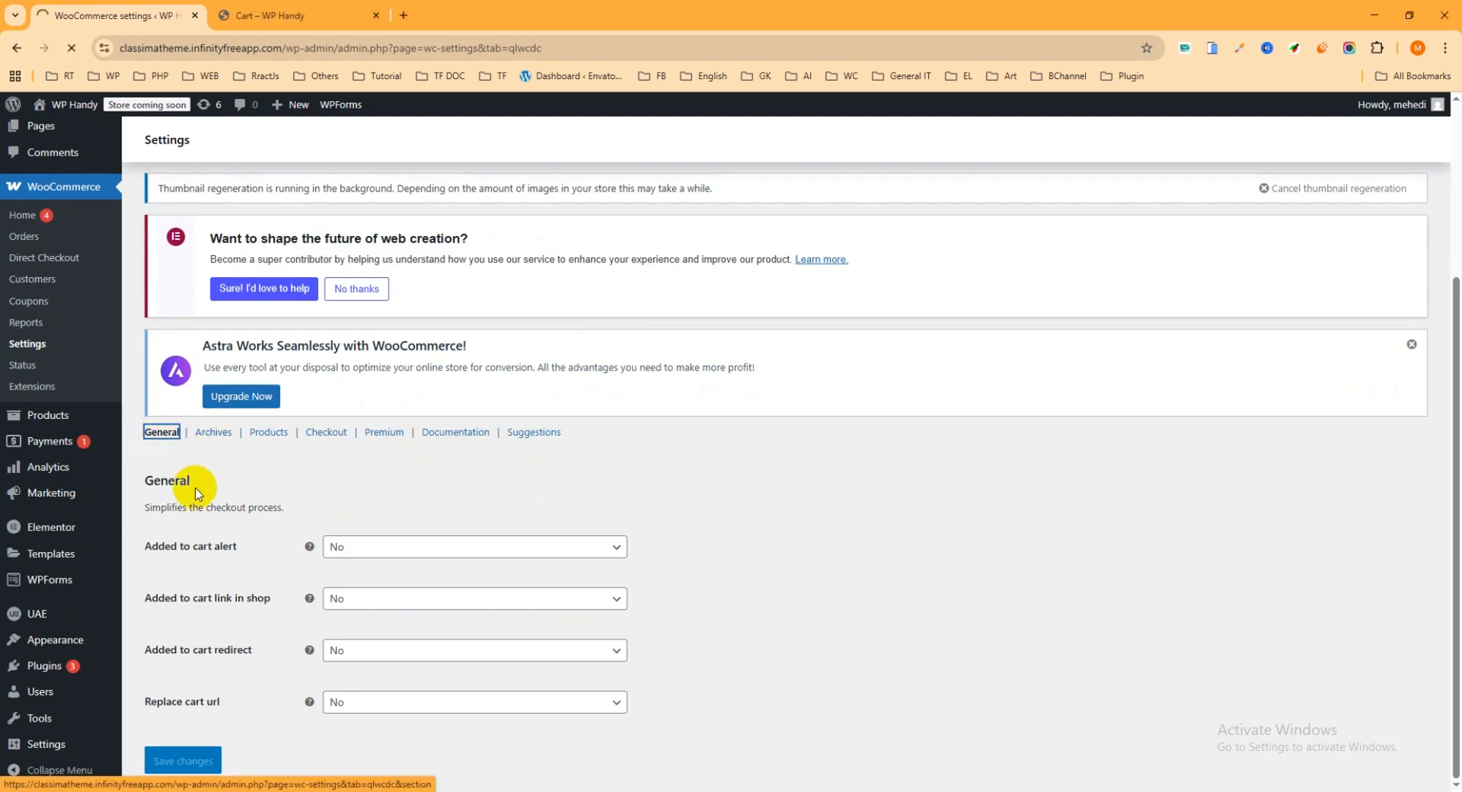
Set both Added to cart alert and Added to cart link in shop to Yes in the General options
left_click(380, 548)
left_click(381, 583)
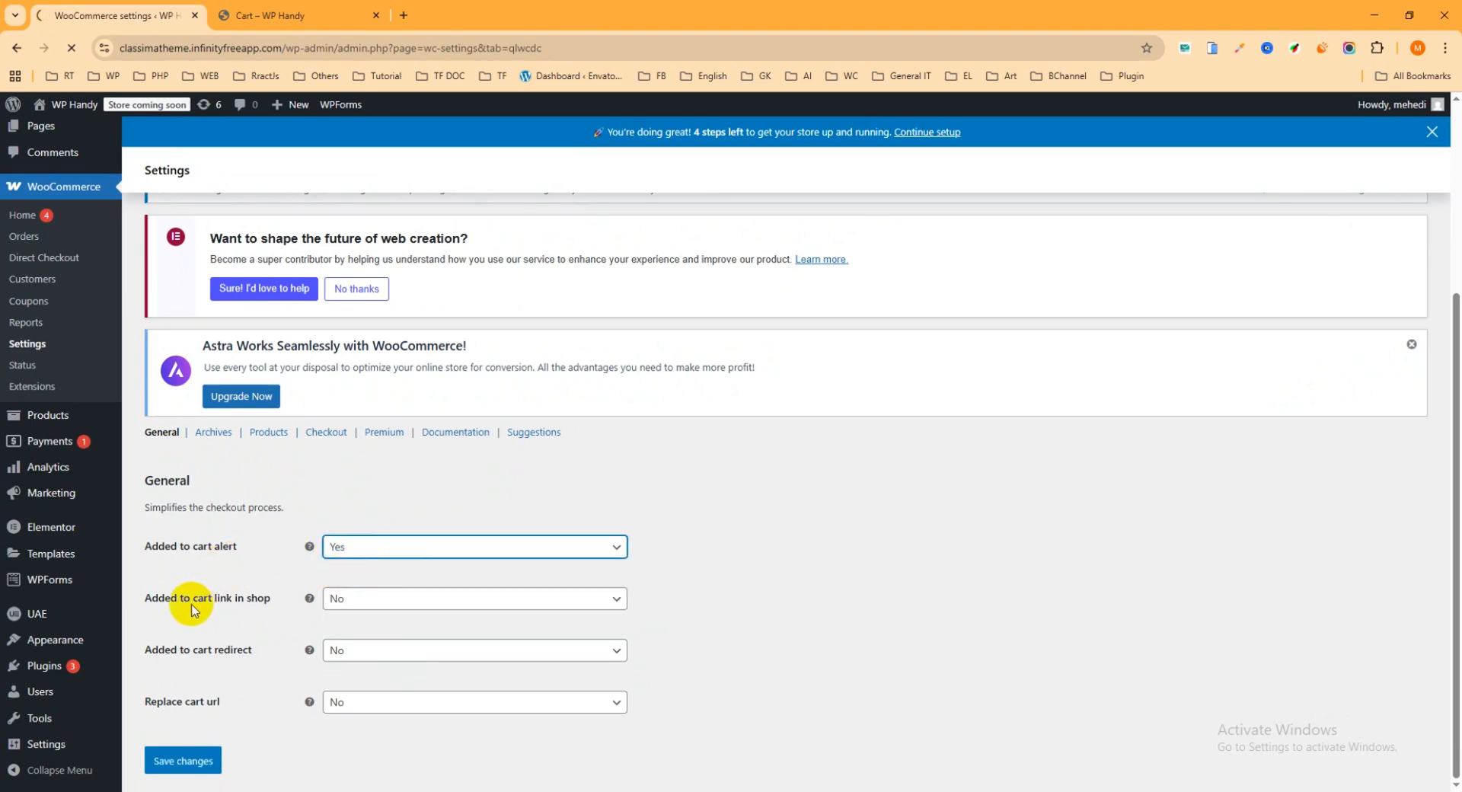
scroll(297, 487, "down", 3)
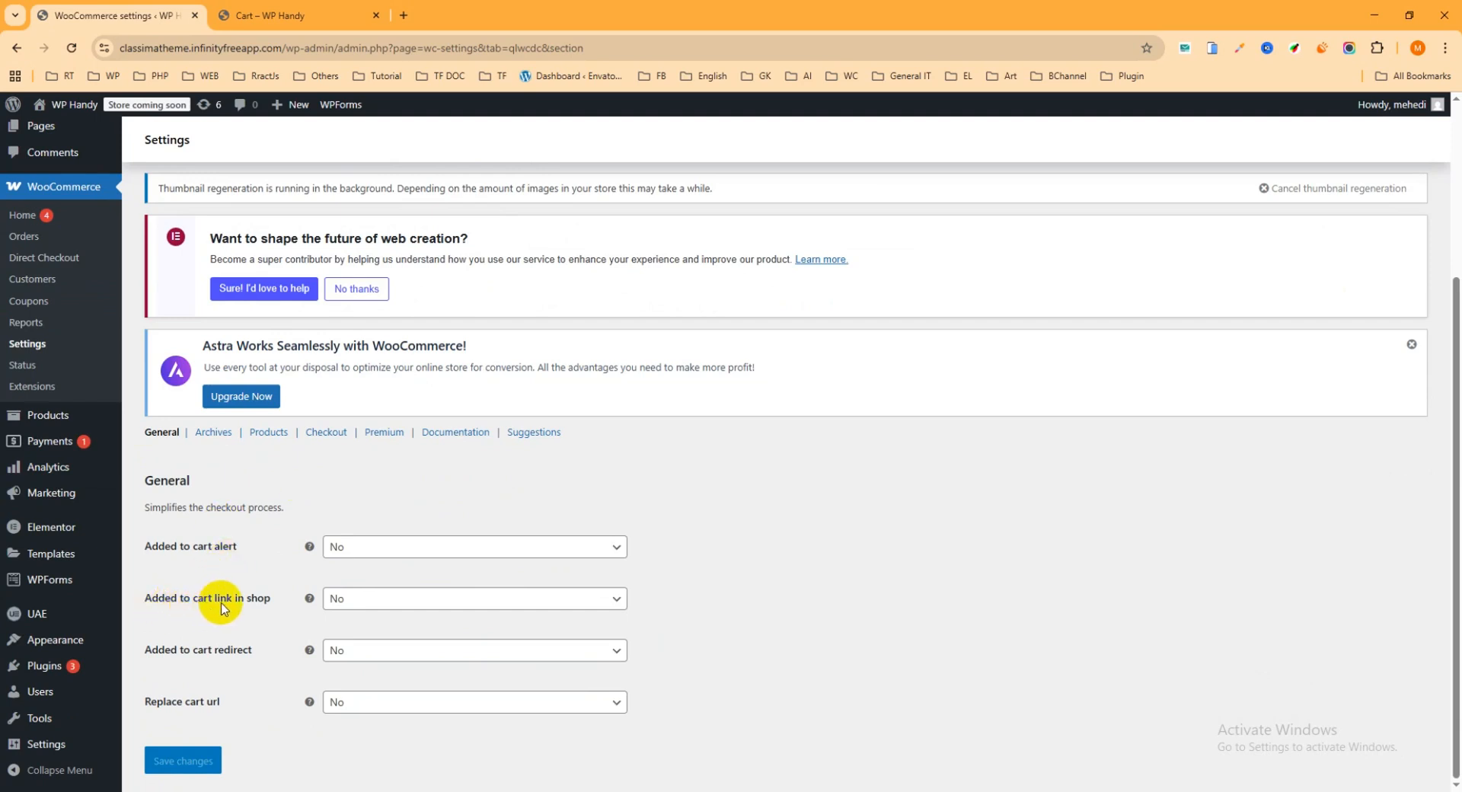
left_click(381, 599)
left_click(375, 549)
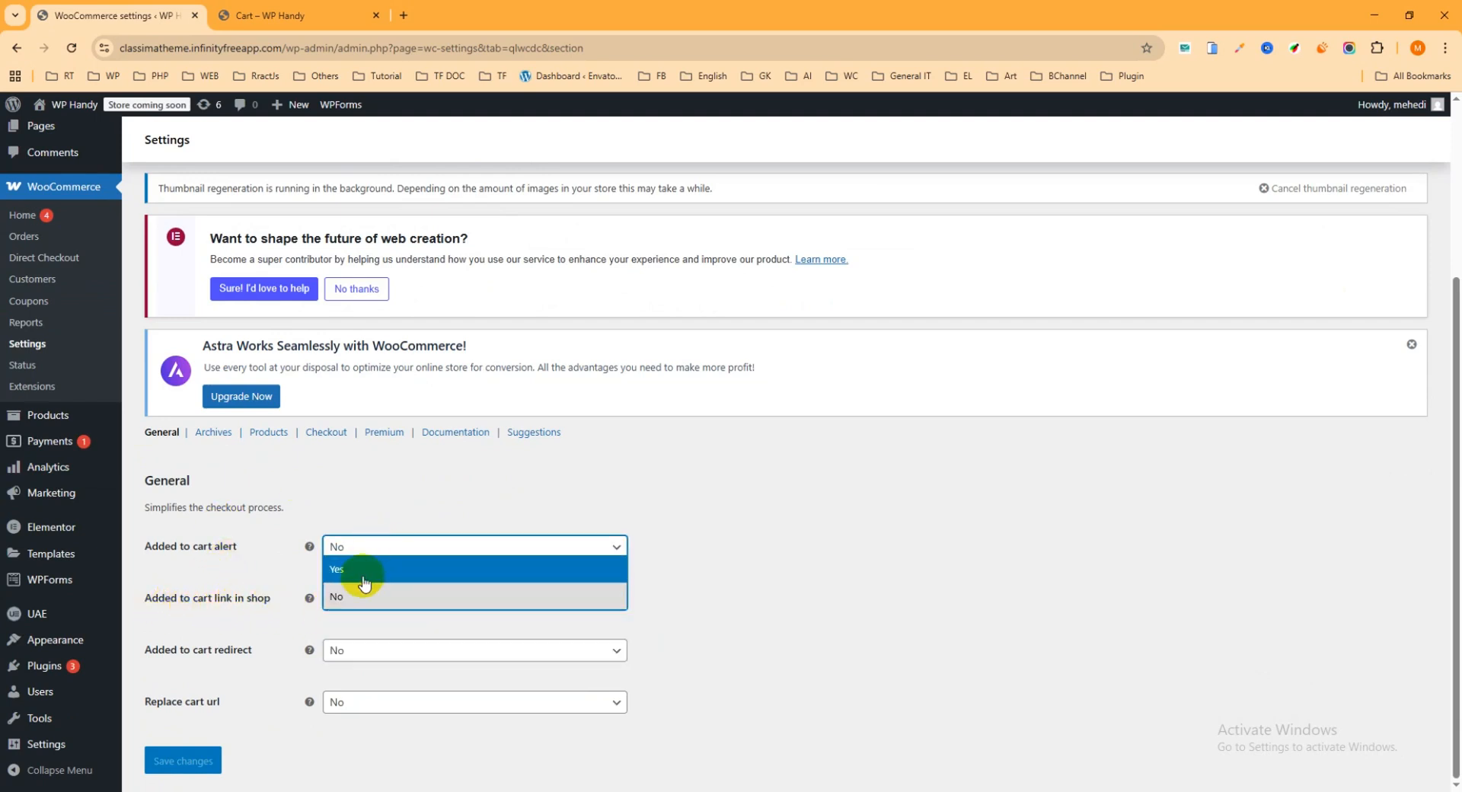
left_click(359, 572)
left_click(364, 598)
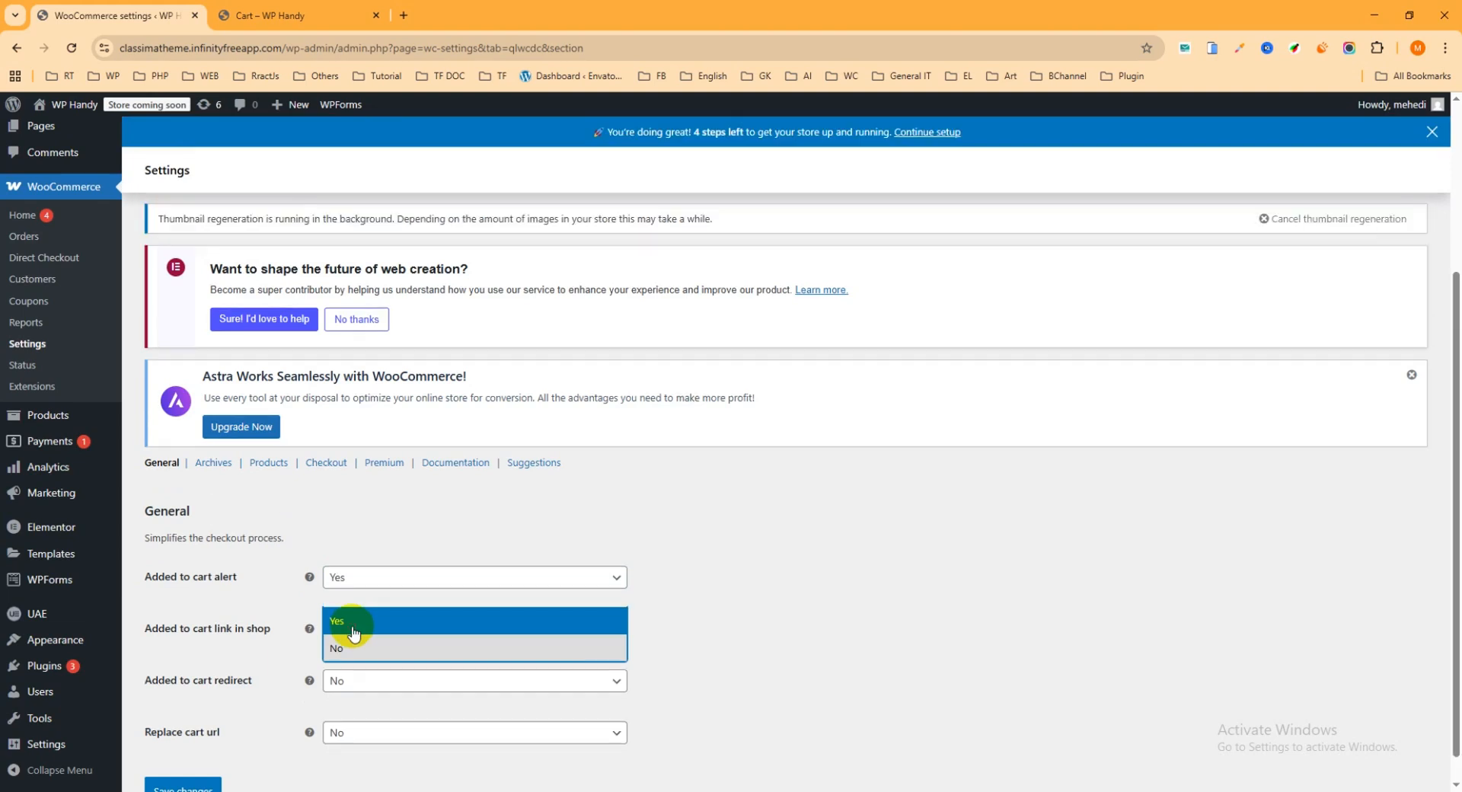
left_click(353, 623)
Set Added to cart redirect to Yes with Checkout as the redirect target, and save the changes
scroll(465, 626, "down", 1)
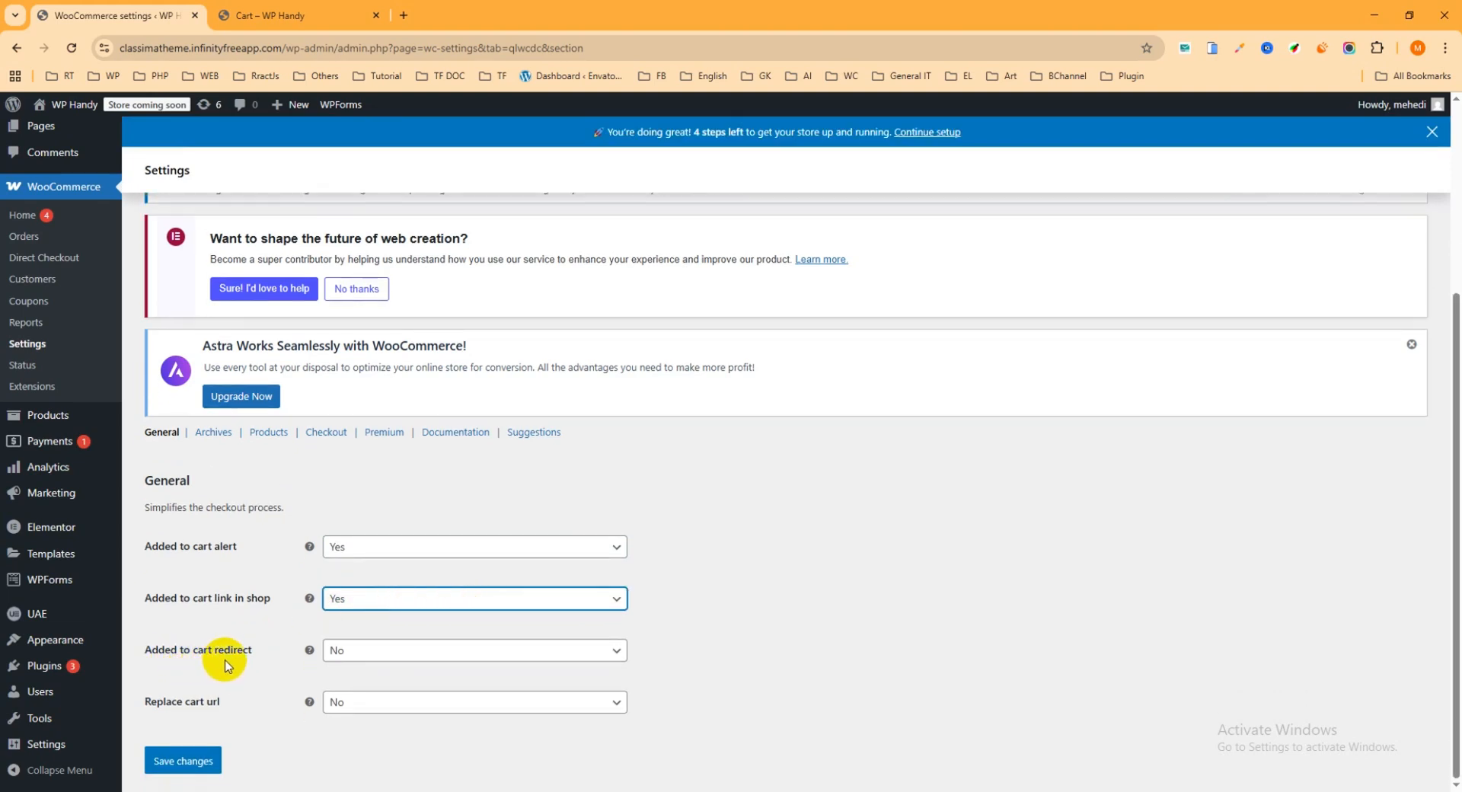
left_click(367, 651)
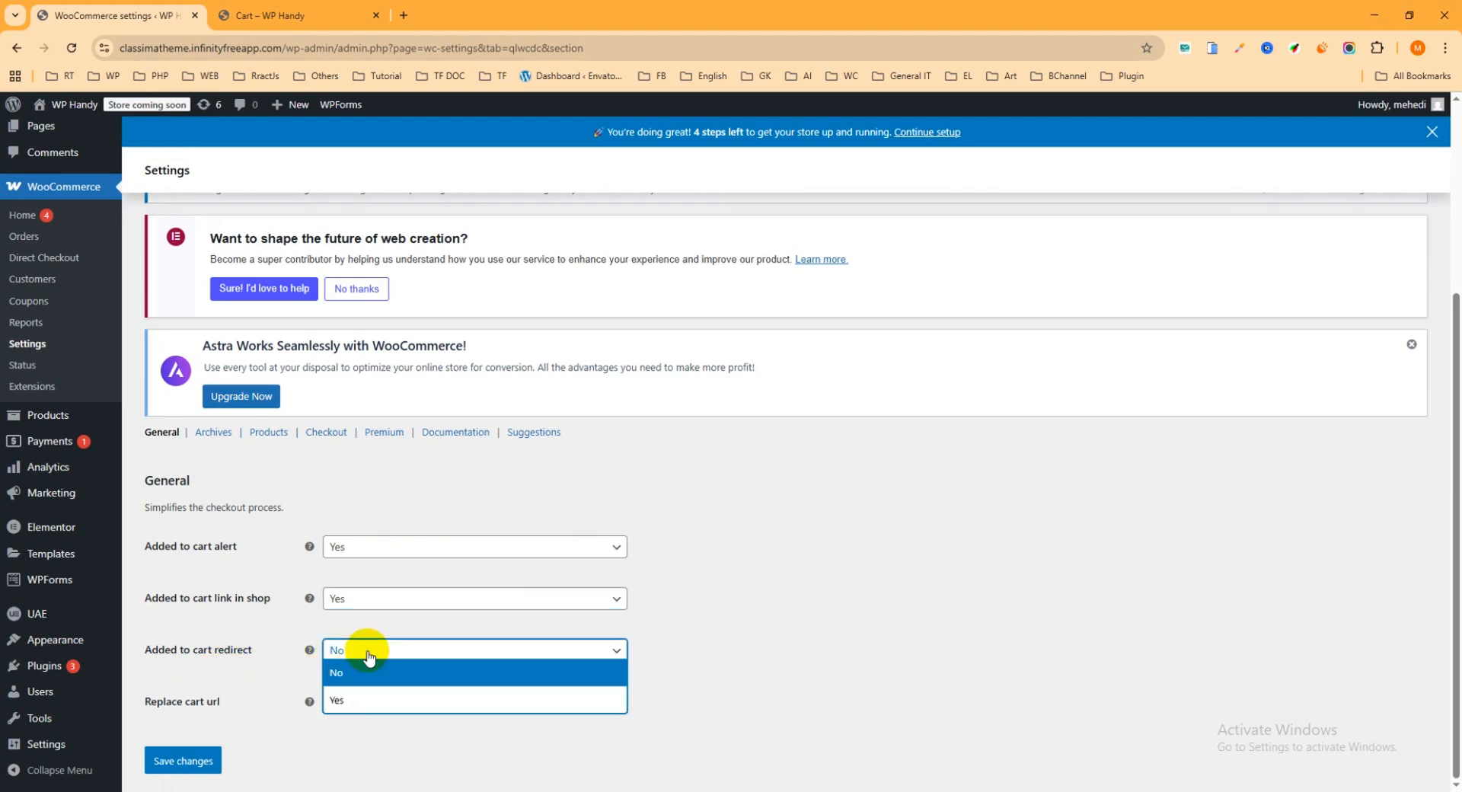
left_click(334, 702)
scroll(305, 668, "down", 1)
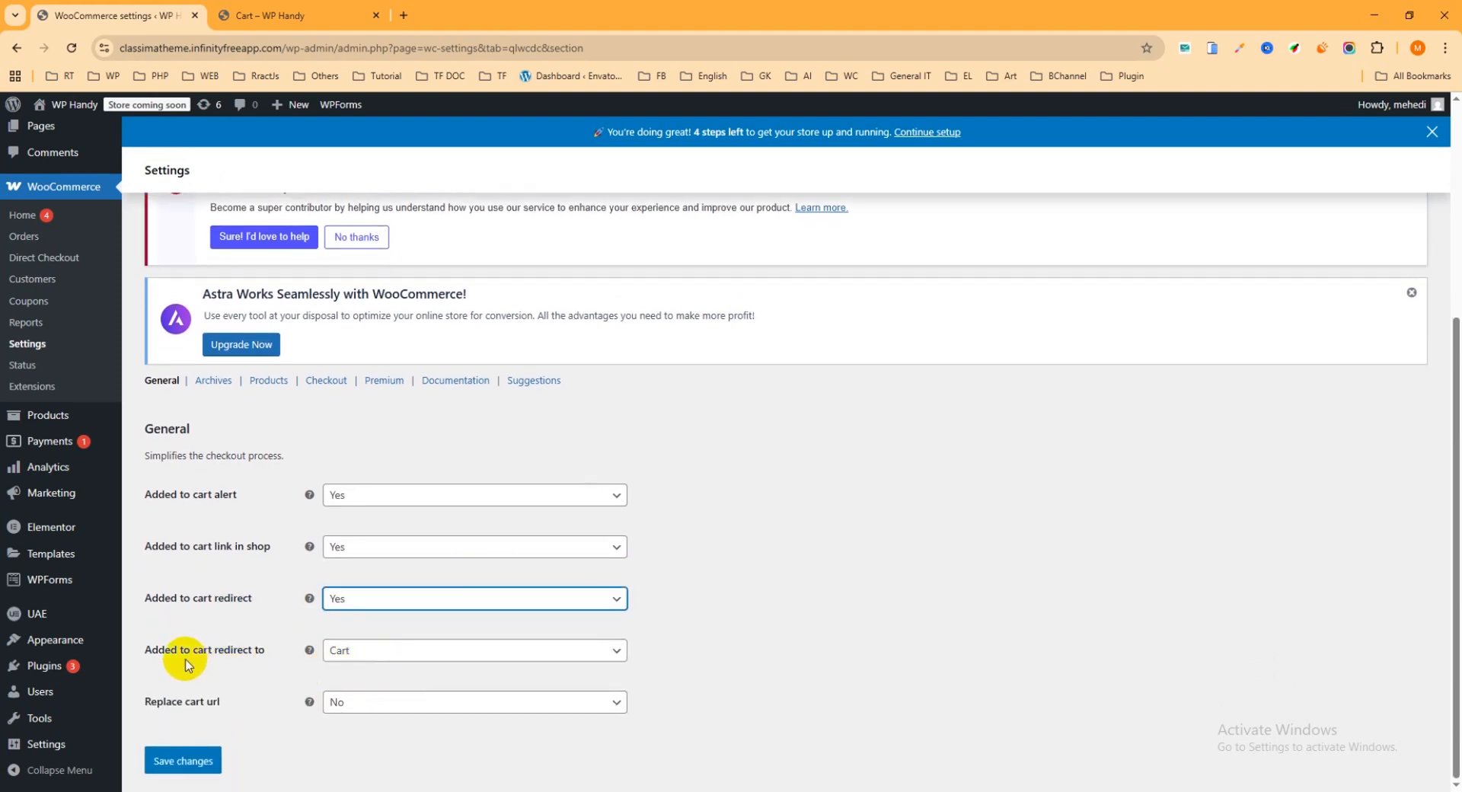
left_click(393, 655)
left_click(359, 698)
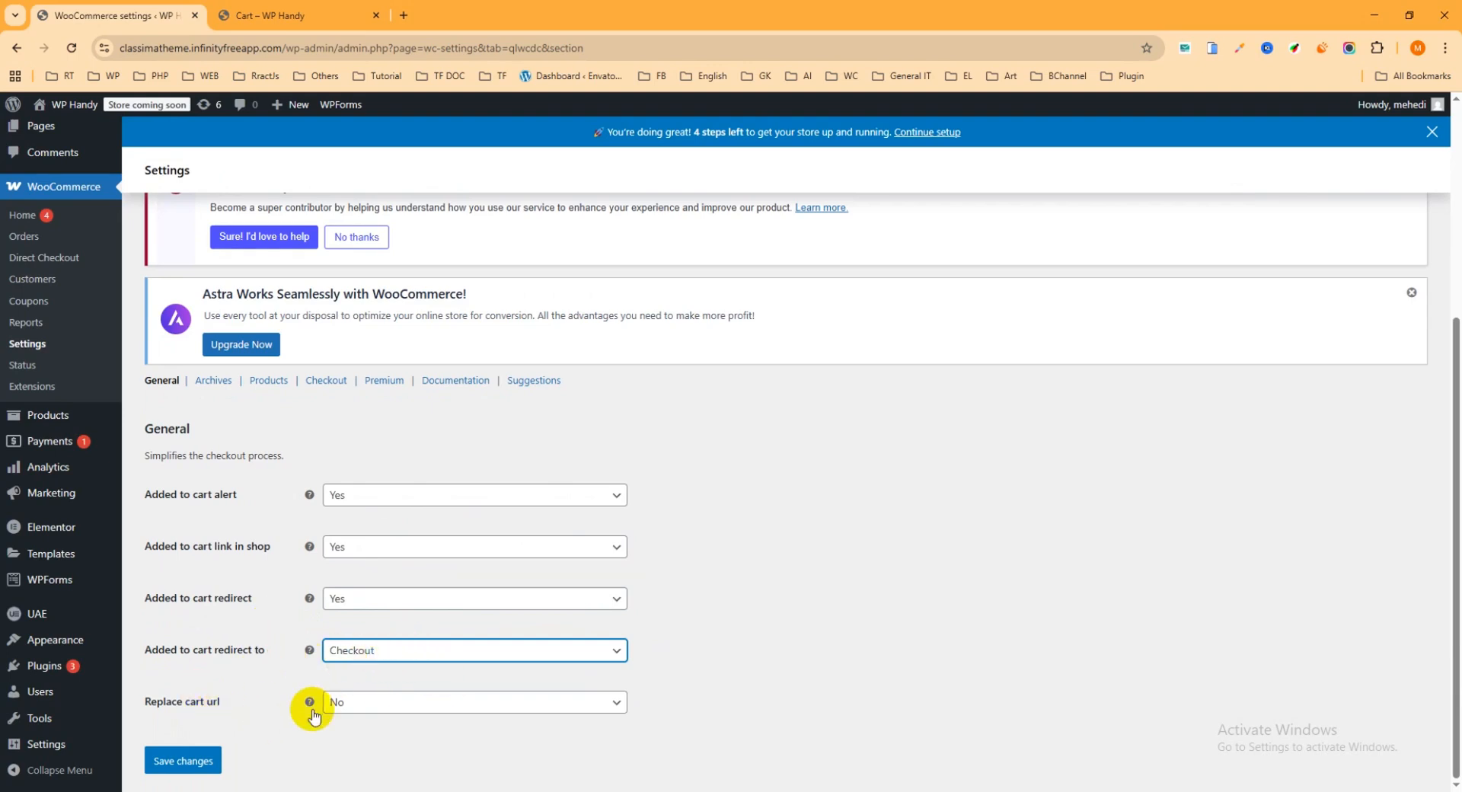
left_click(206, 764)
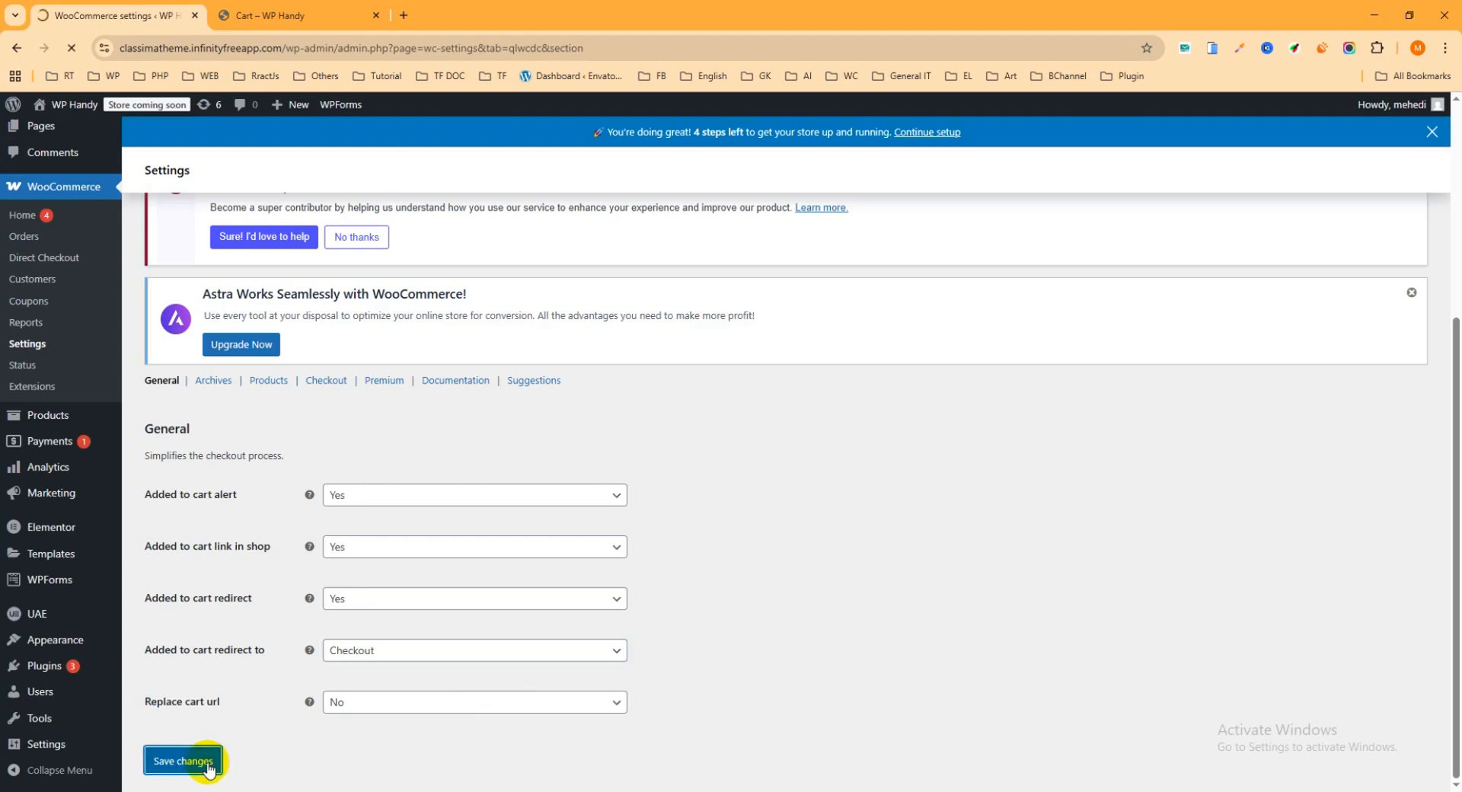
Open the Archives options of Direct Checkout and set Replace Add to cart text to Yes
scroll(270, 637, "down", 2)
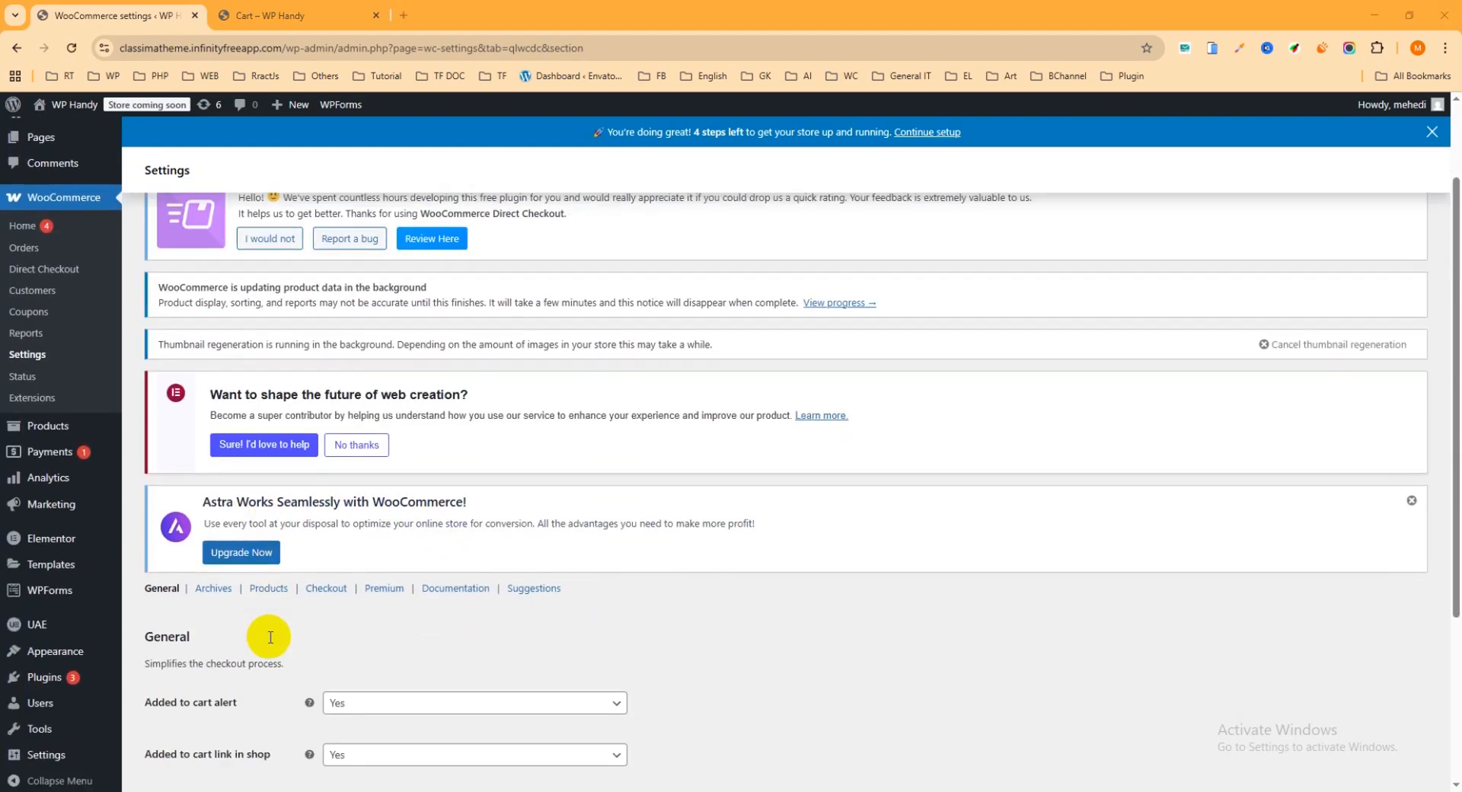
scroll(270, 638, "down", 1)
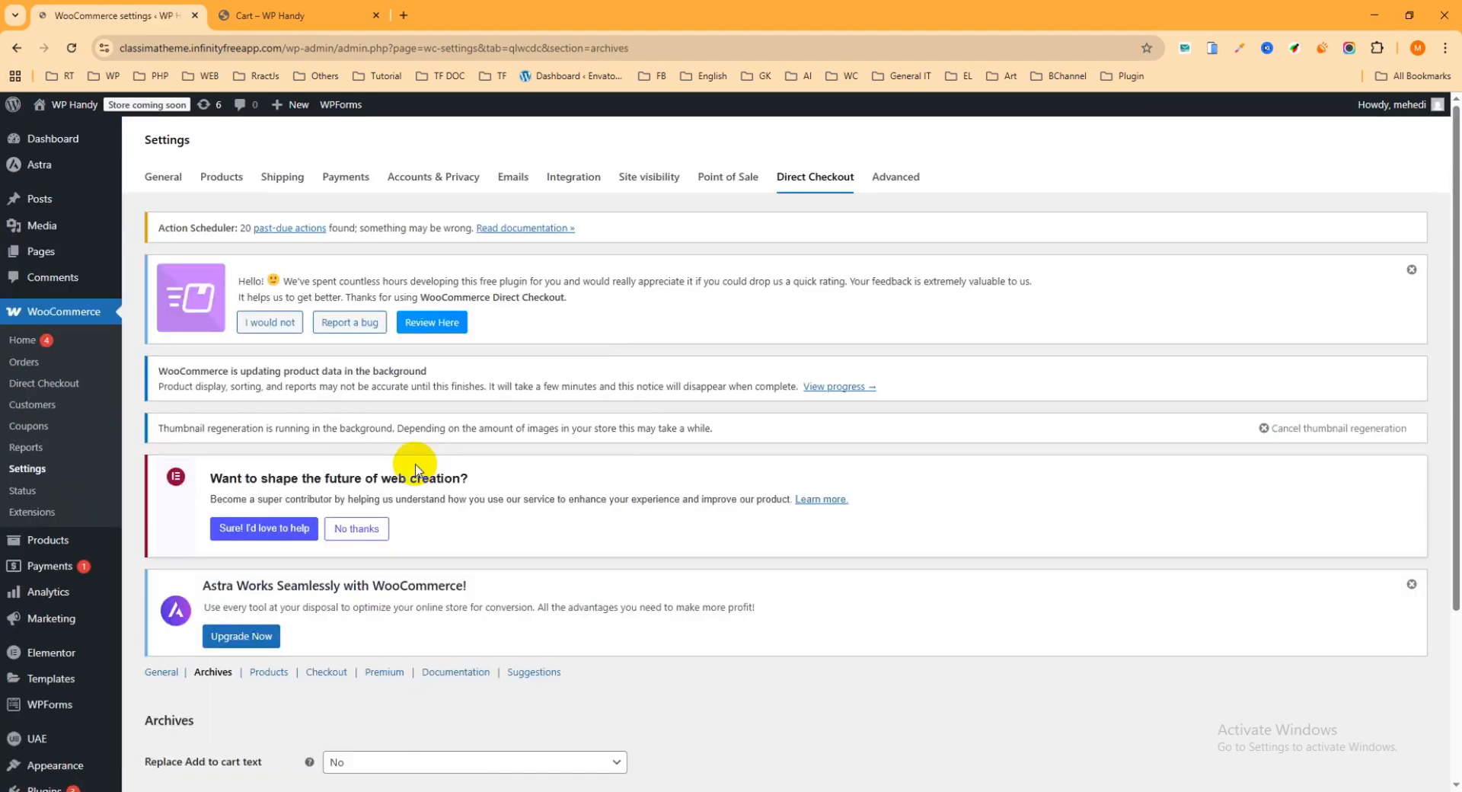
scroll(417, 411, "down", 2)
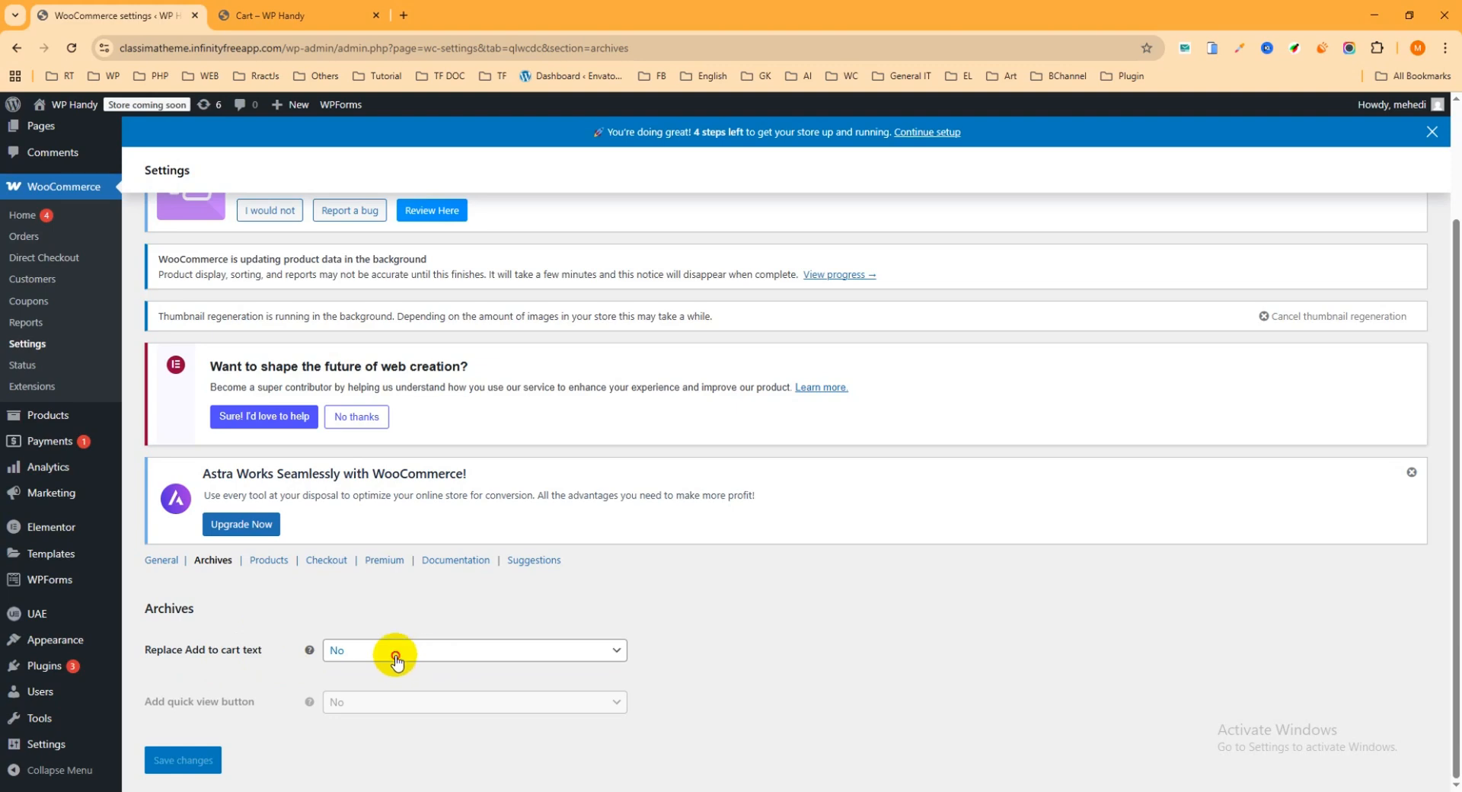
left_click(391, 652)
left_click(387, 673)
Set the Archives replacement text for Add to cart to "Buy Now" and save the changes
scroll(392, 653, "down", 2)
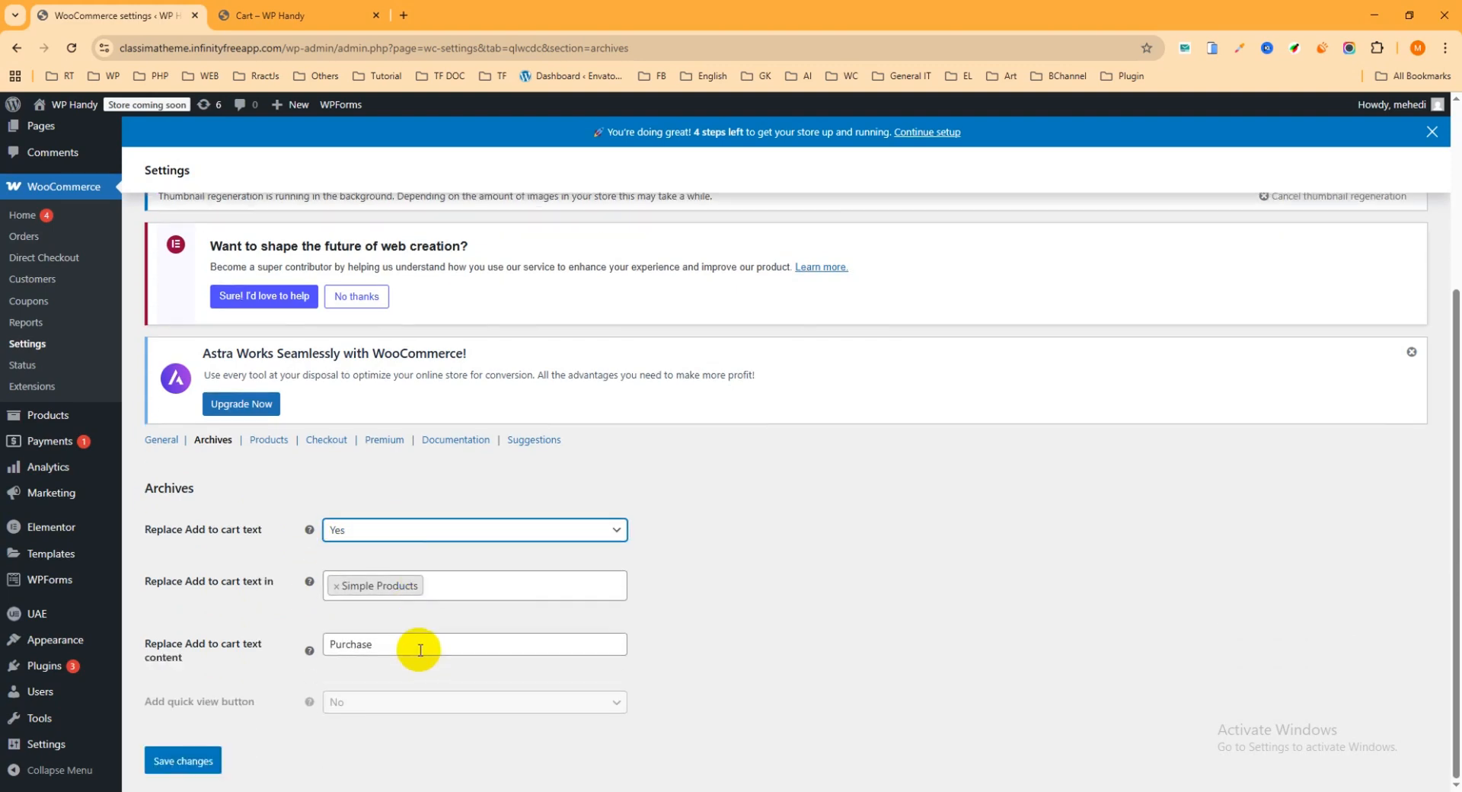
left_click(355, 646)
left_click_drag(404, 646, 286, 646)
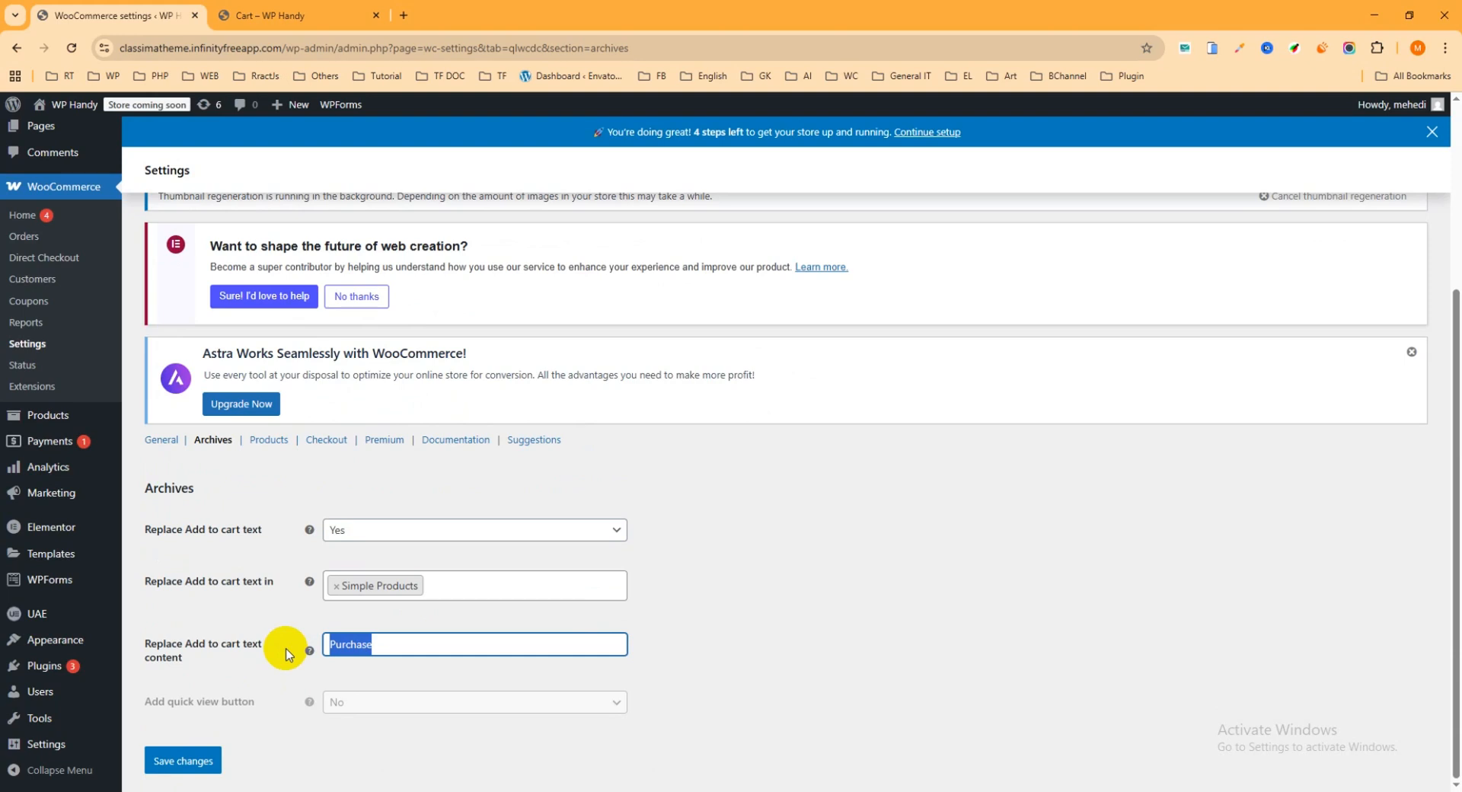
type("Buy Now")
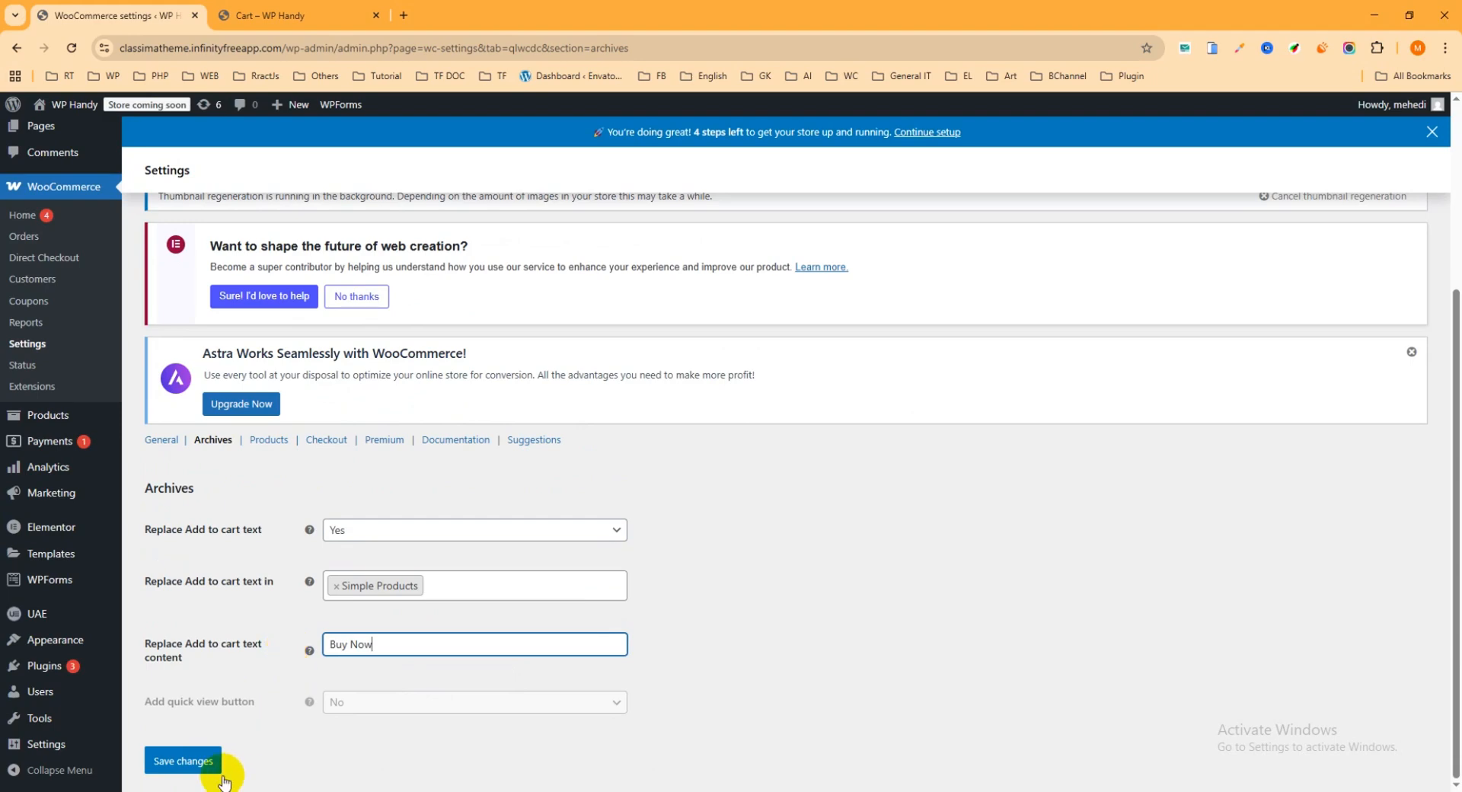
left_click(187, 760)
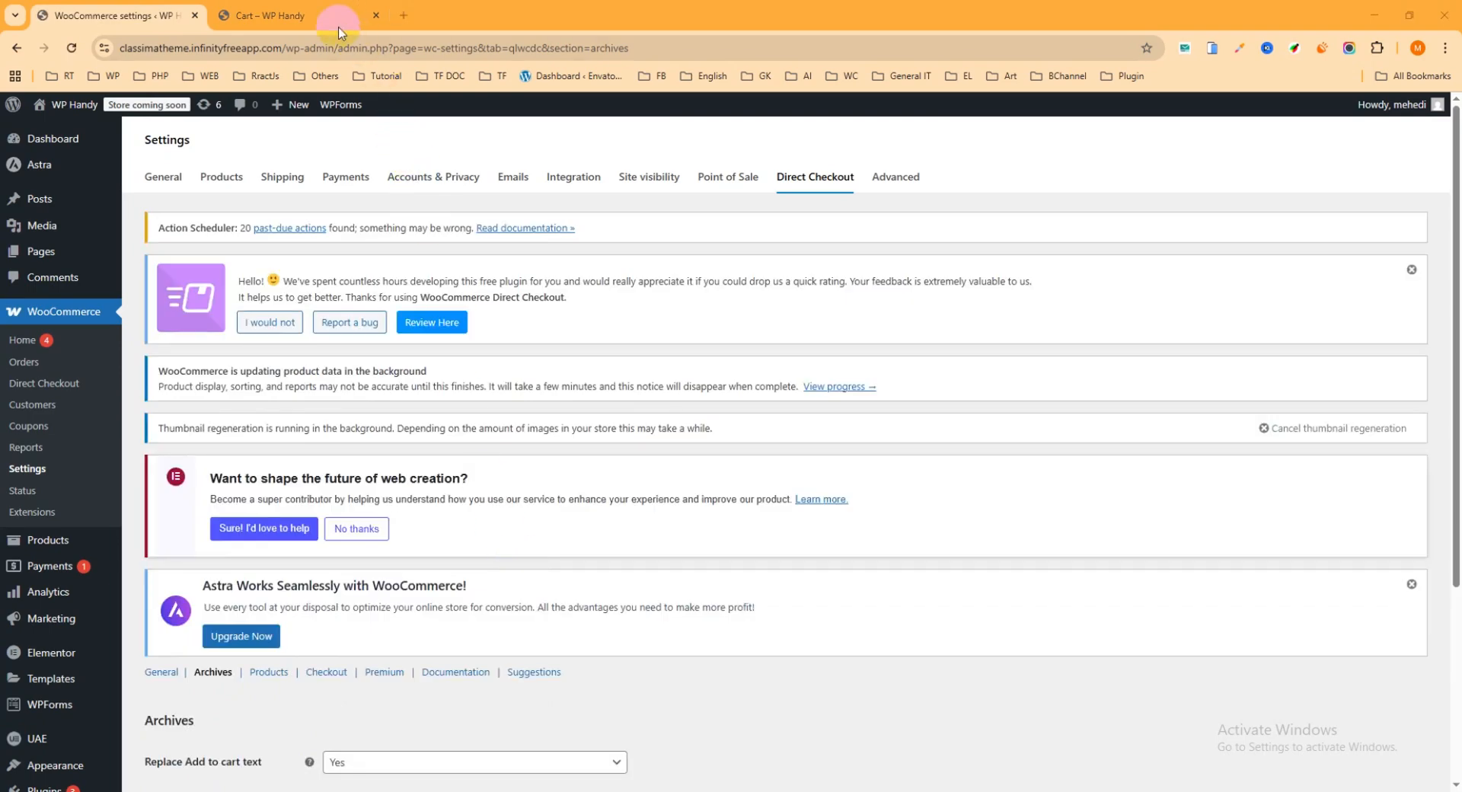
Check the Black Hoodie's cart button text on the store's Shop page and on its product page
left_click(295, 15)
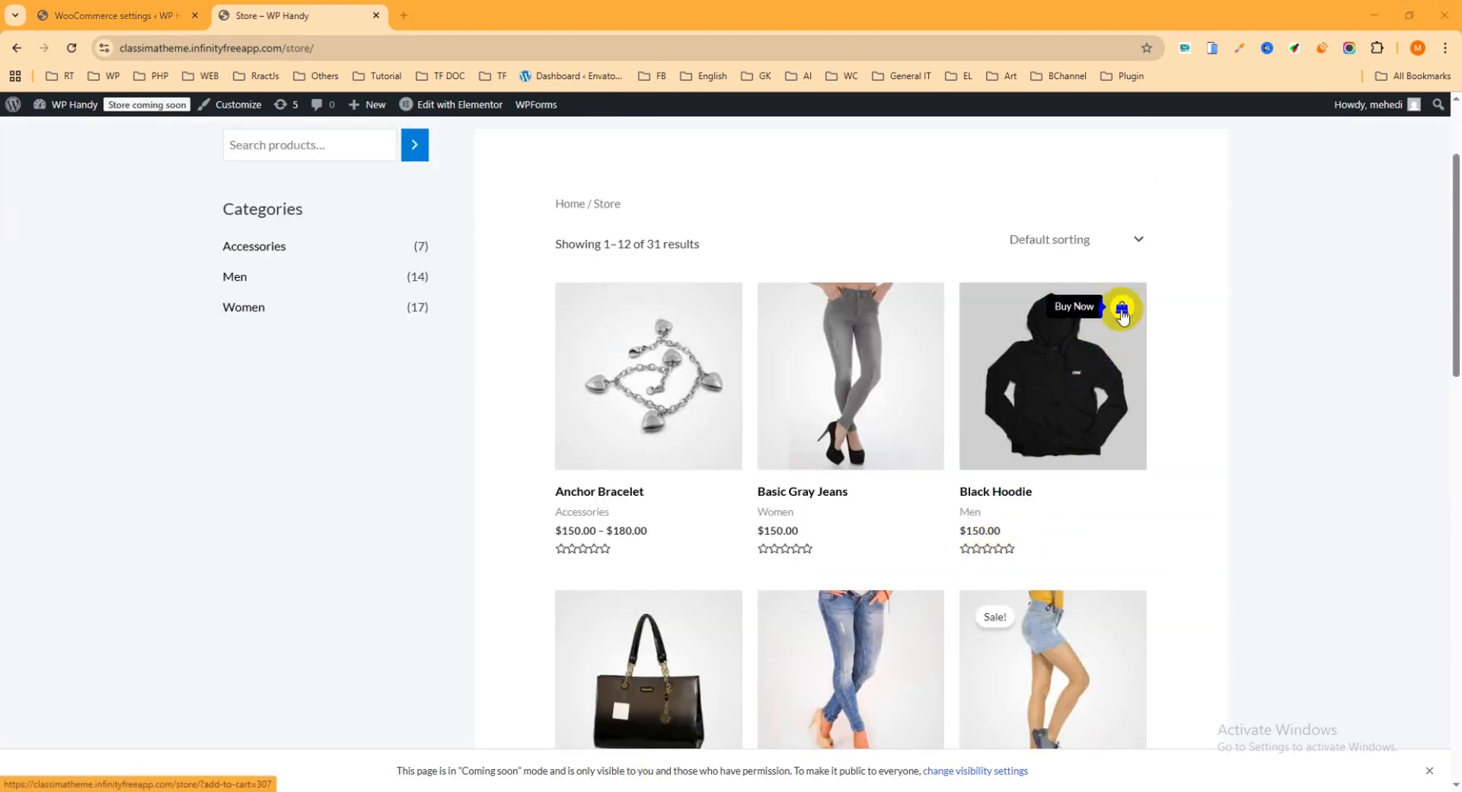
left_click(1078, 397)
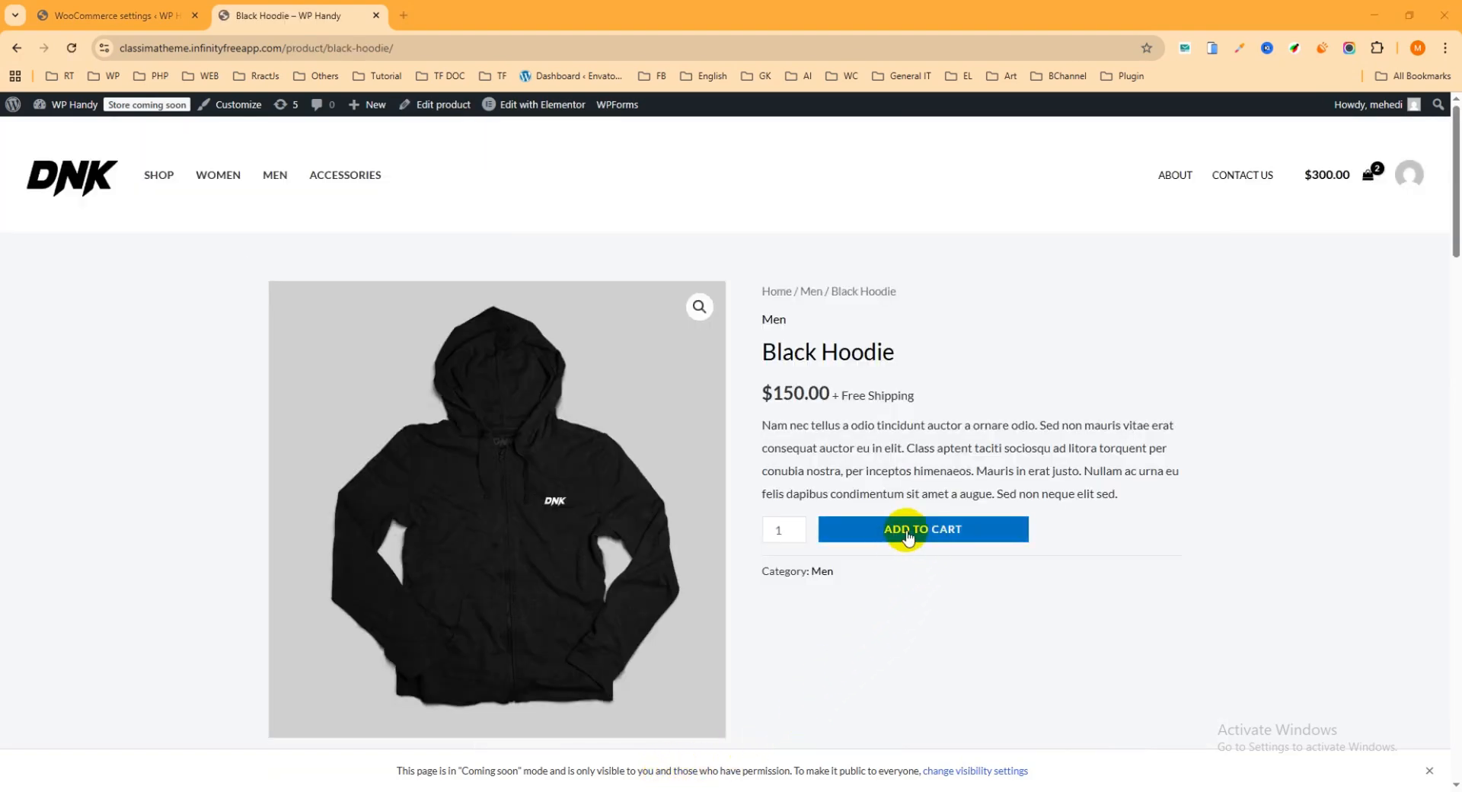
scroll(954, 542, "down", 1)
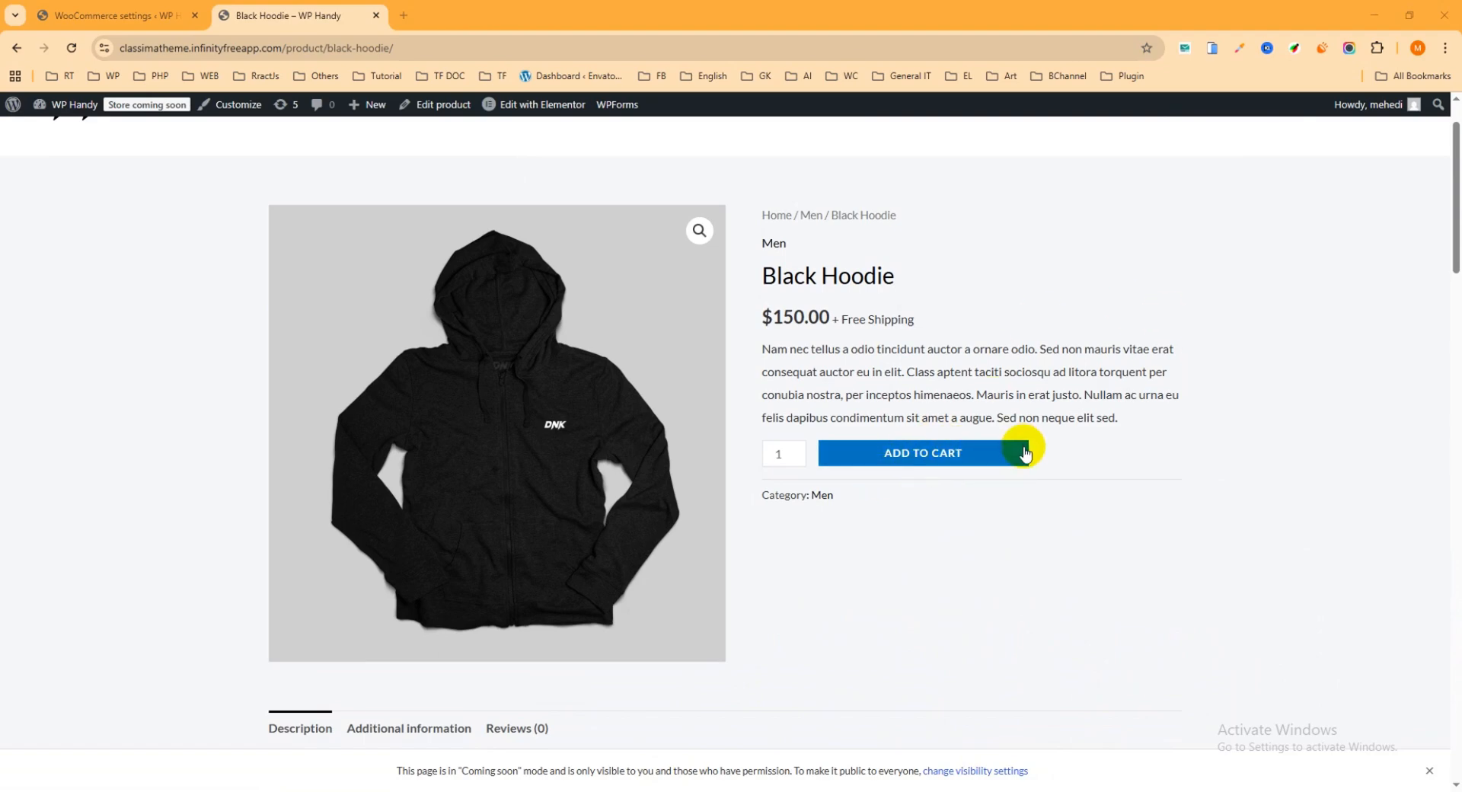
Return to the Direct Checkout settings, open the Products options and set Replace Add to cart text to Yes
left_click(122, 15)
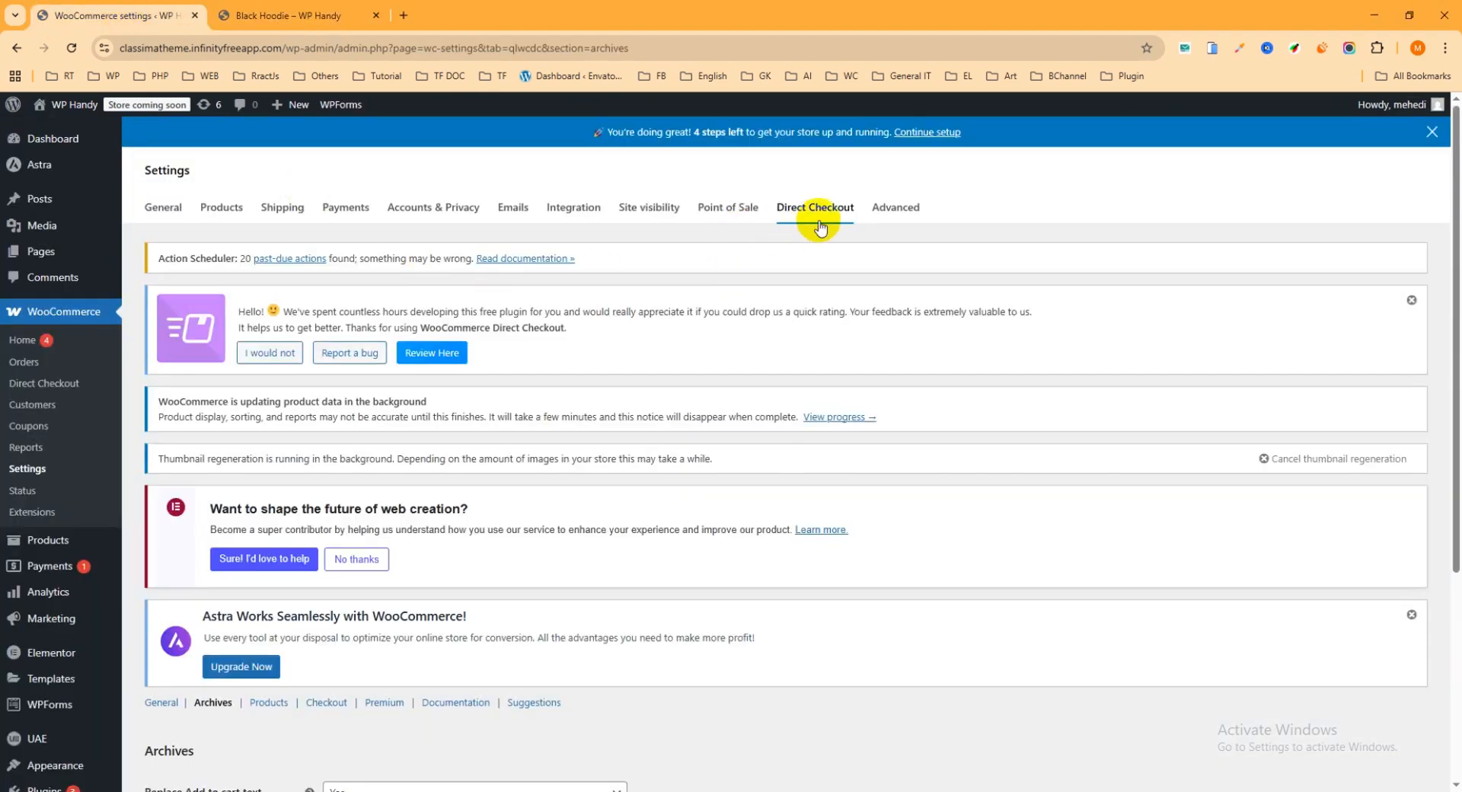
scroll(528, 391, "down", 3)
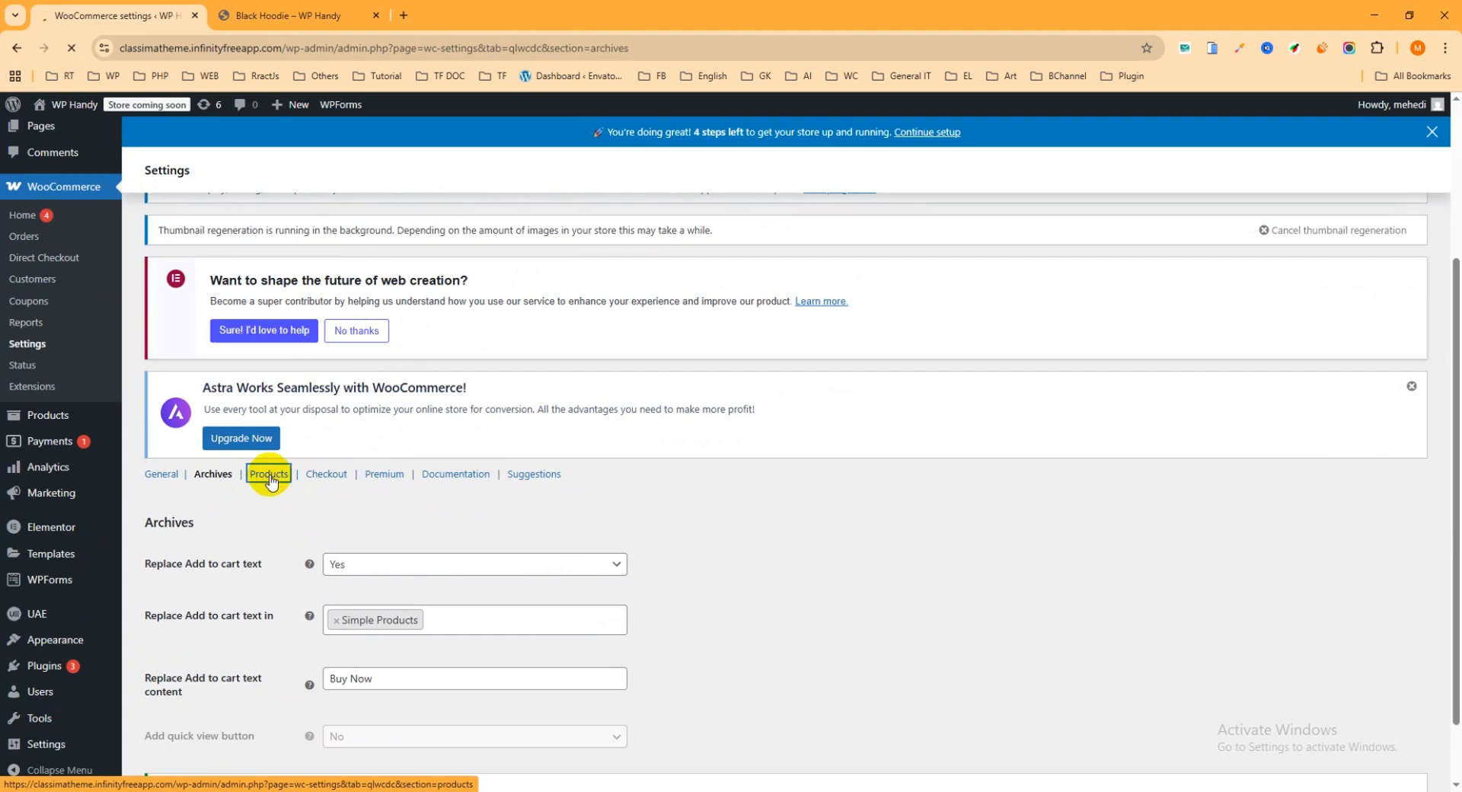
scroll(601, 521, "down", 3)
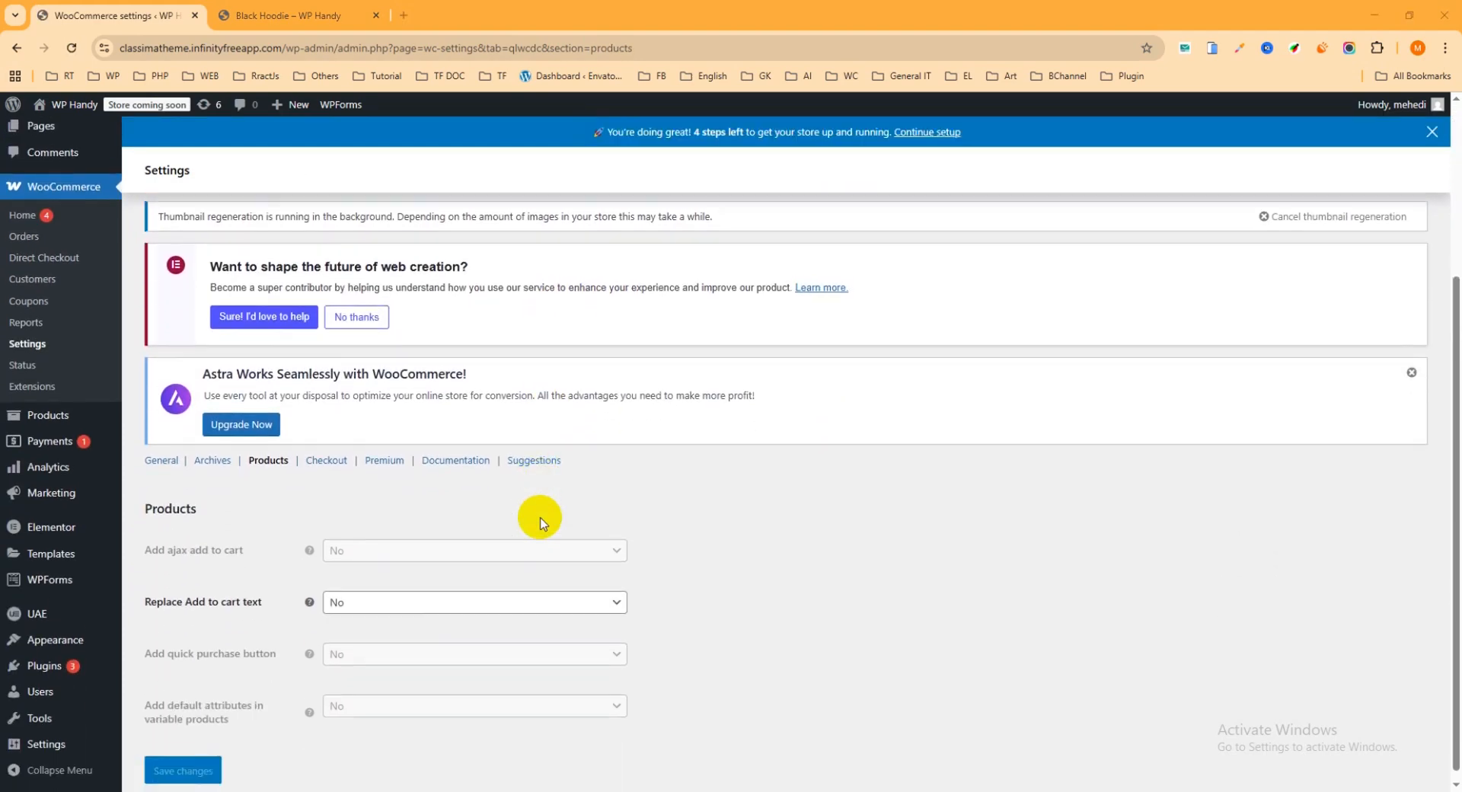
left_click(385, 600)
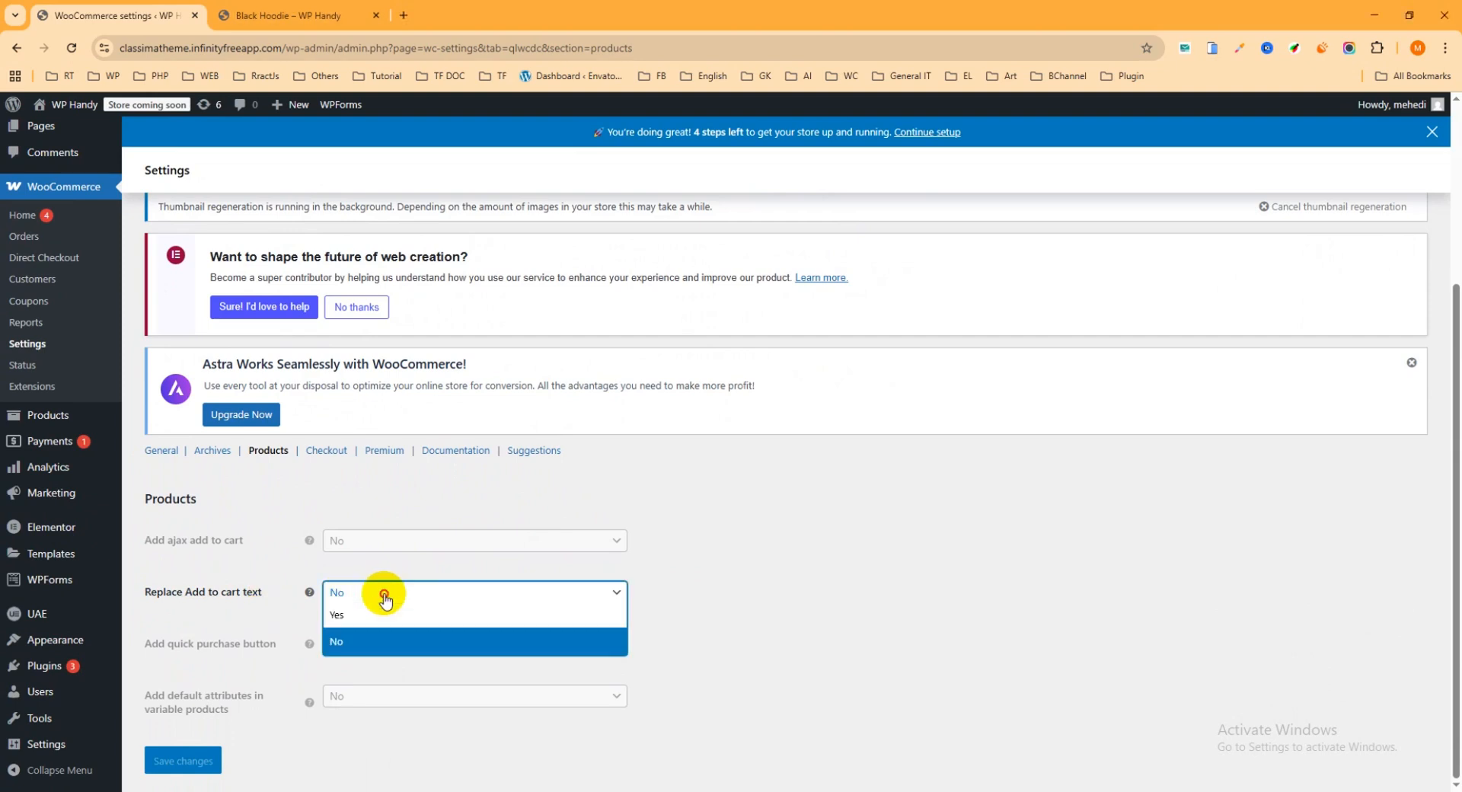
left_click(350, 614)
Set the Products replacement text for Add to cart to "Buy Now" and save the changes
scroll(450, 620, "down", 1)
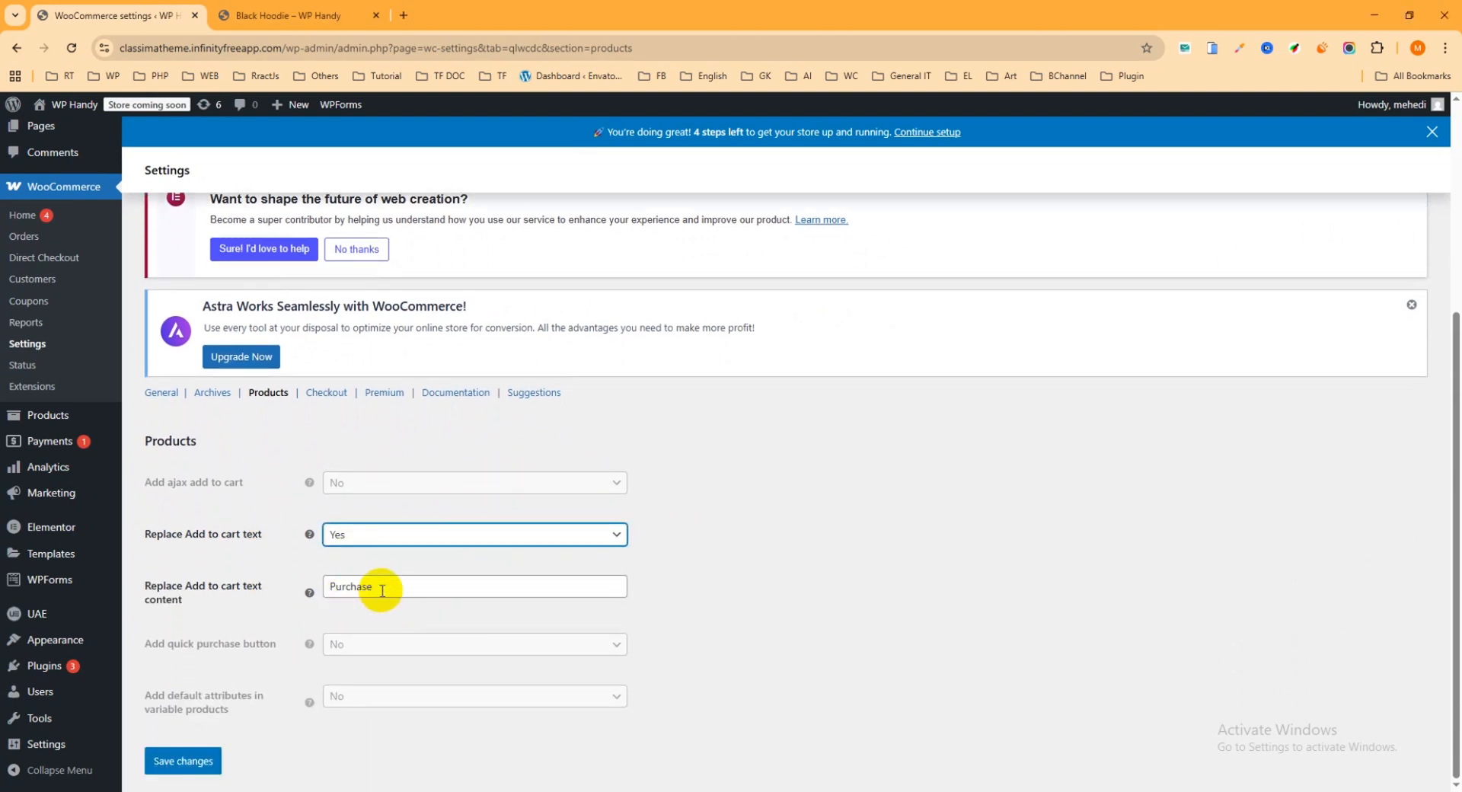
left_click_drag(382, 591, 294, 591)
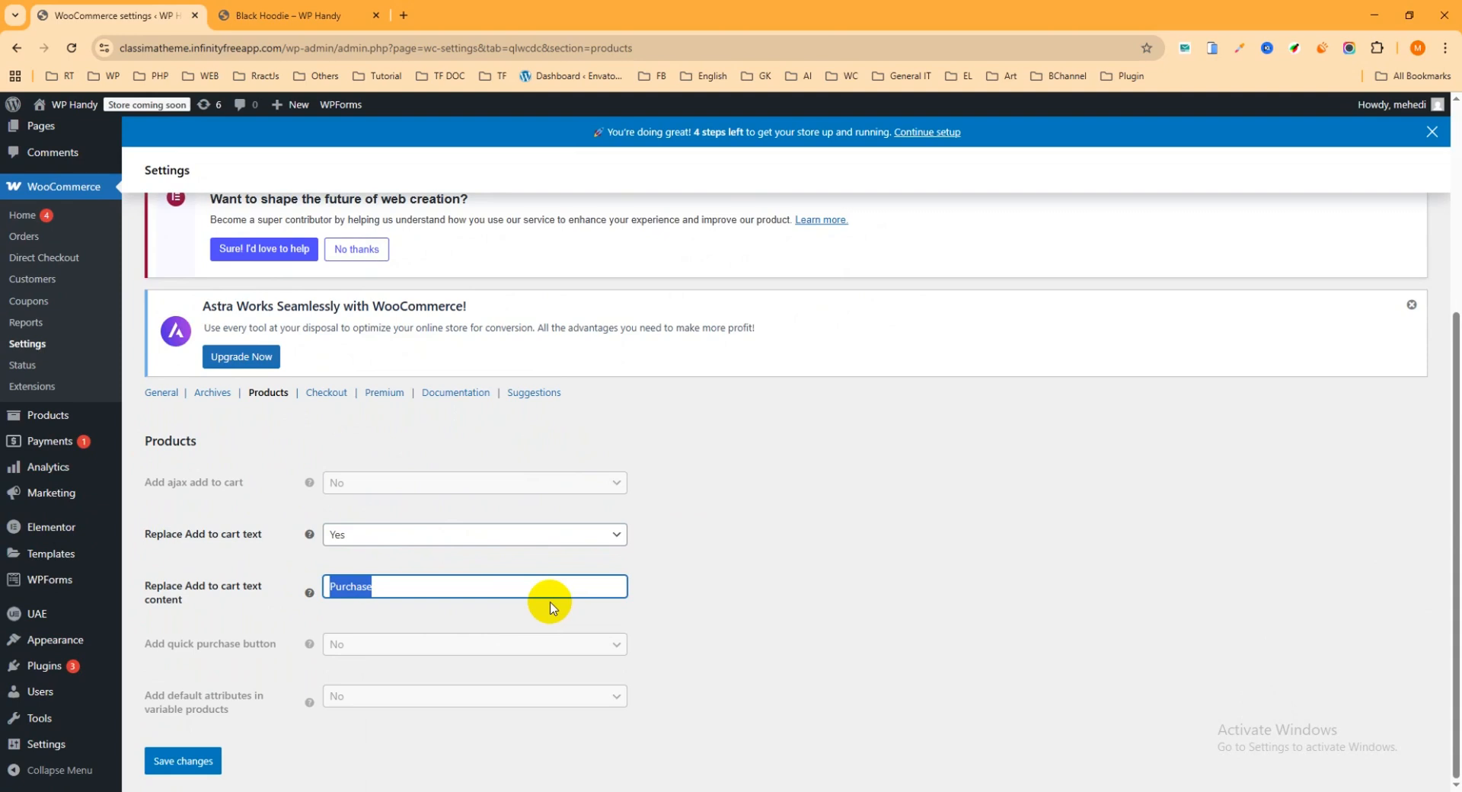
type("Buy N")
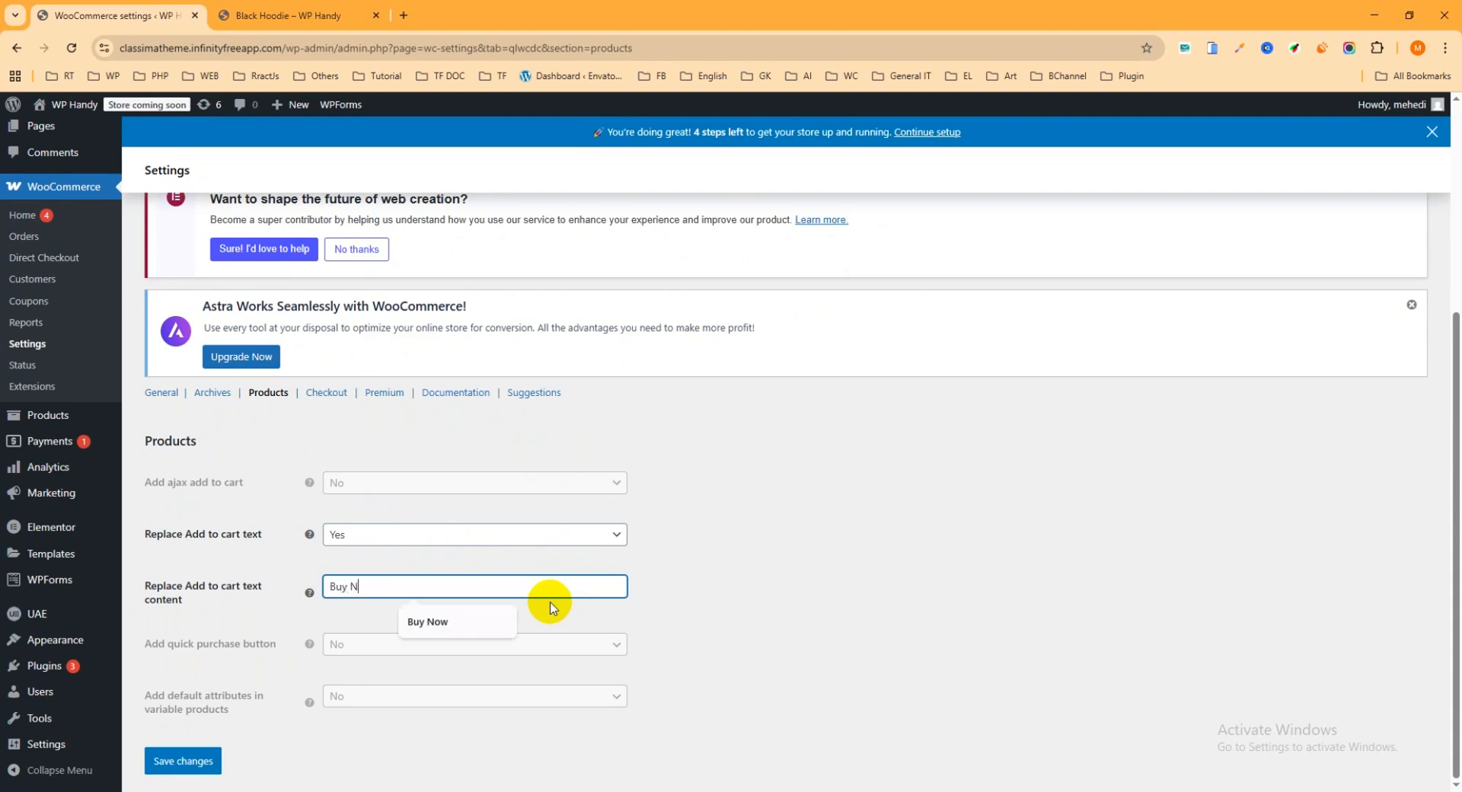
type("ow")
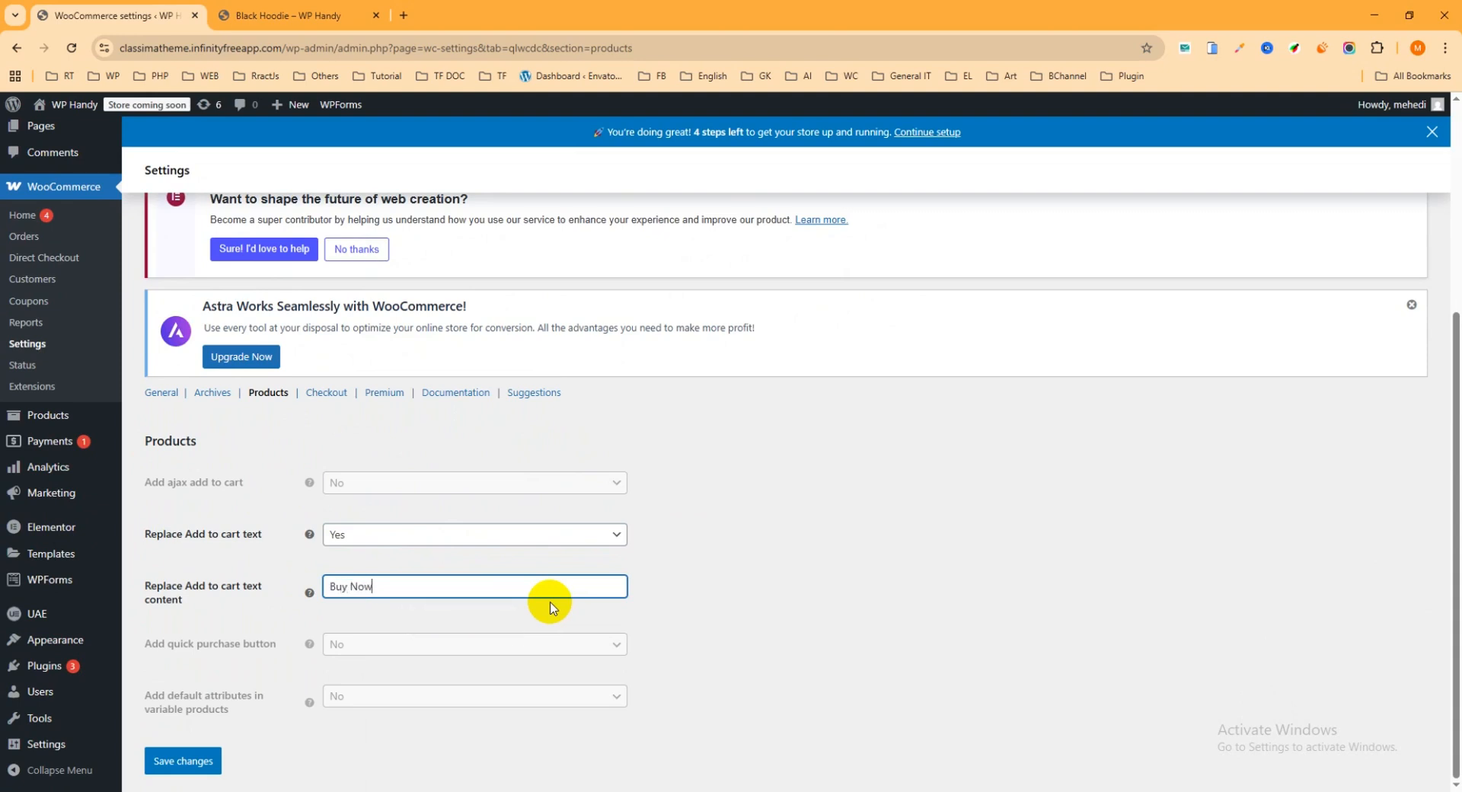
left_click(180, 759)
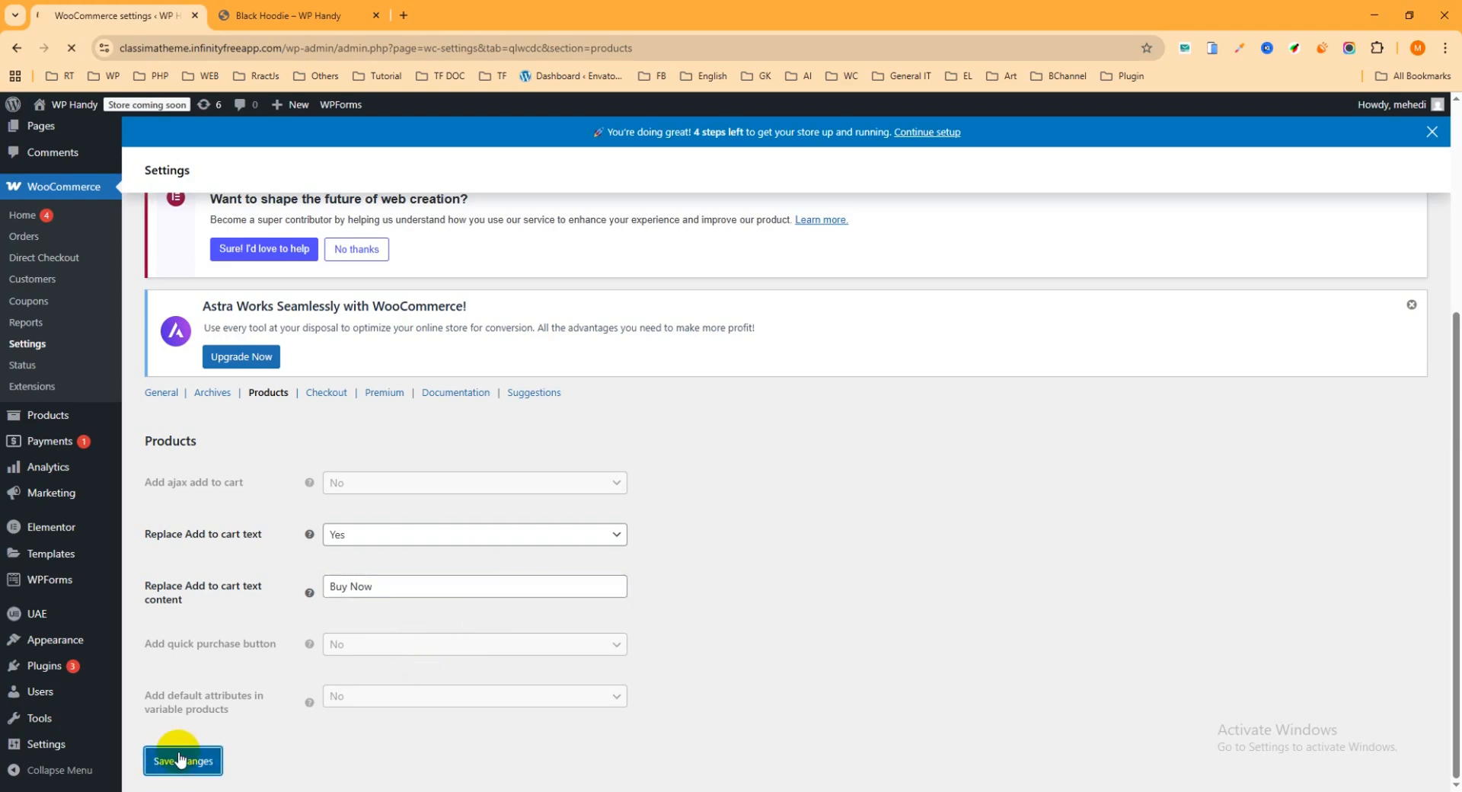
Reload the Black Hoodie product page in the store and check the text of its cart button
left_click(293, 15)
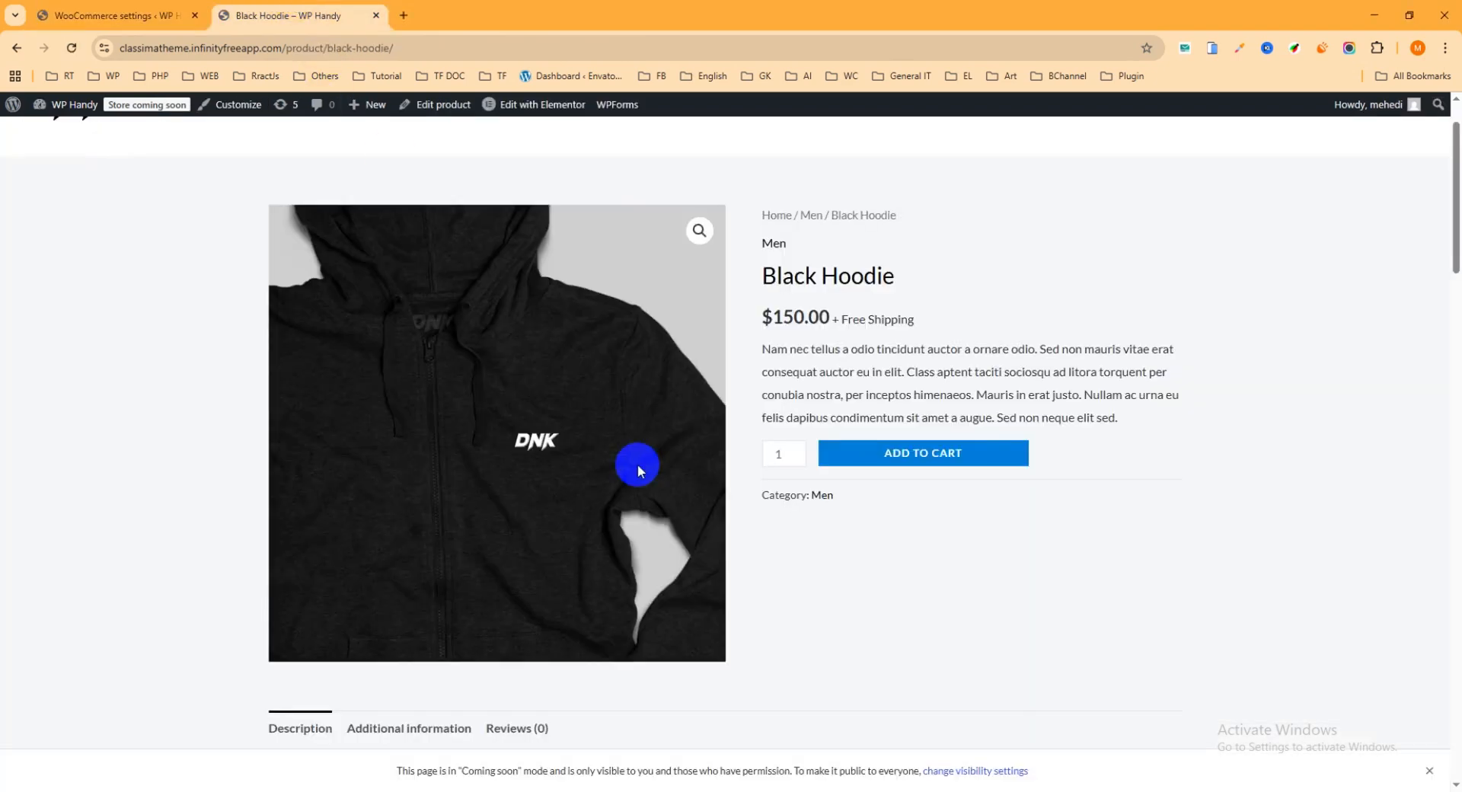
left_click(73, 50)
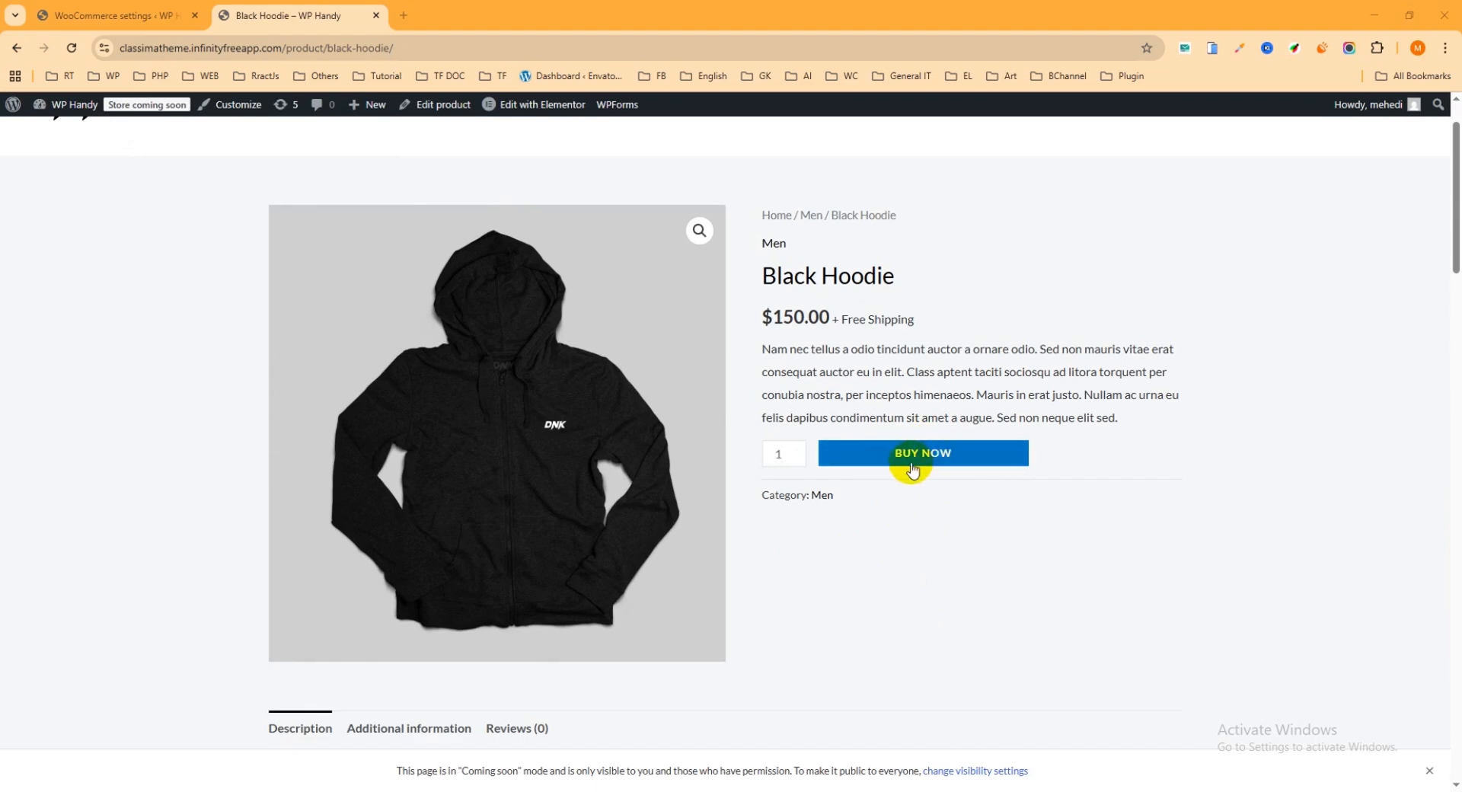
scroll(929, 505, "up", 1)
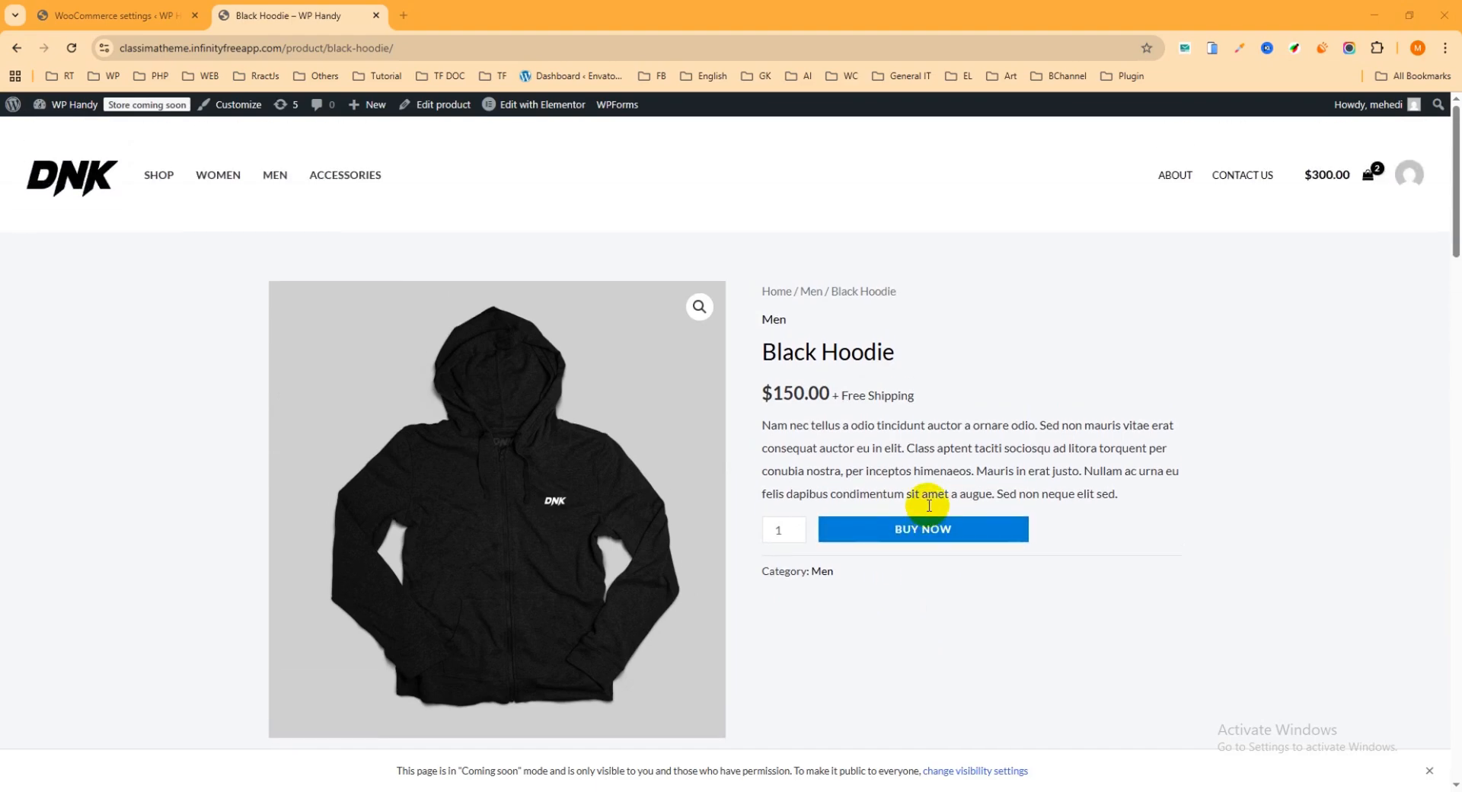
Open the Shop page in a new tab and use Buy Now on the Black Hoodie to test the checkout redirect
right_click(160, 174)
left_click(180, 194)
left_click(468, 16)
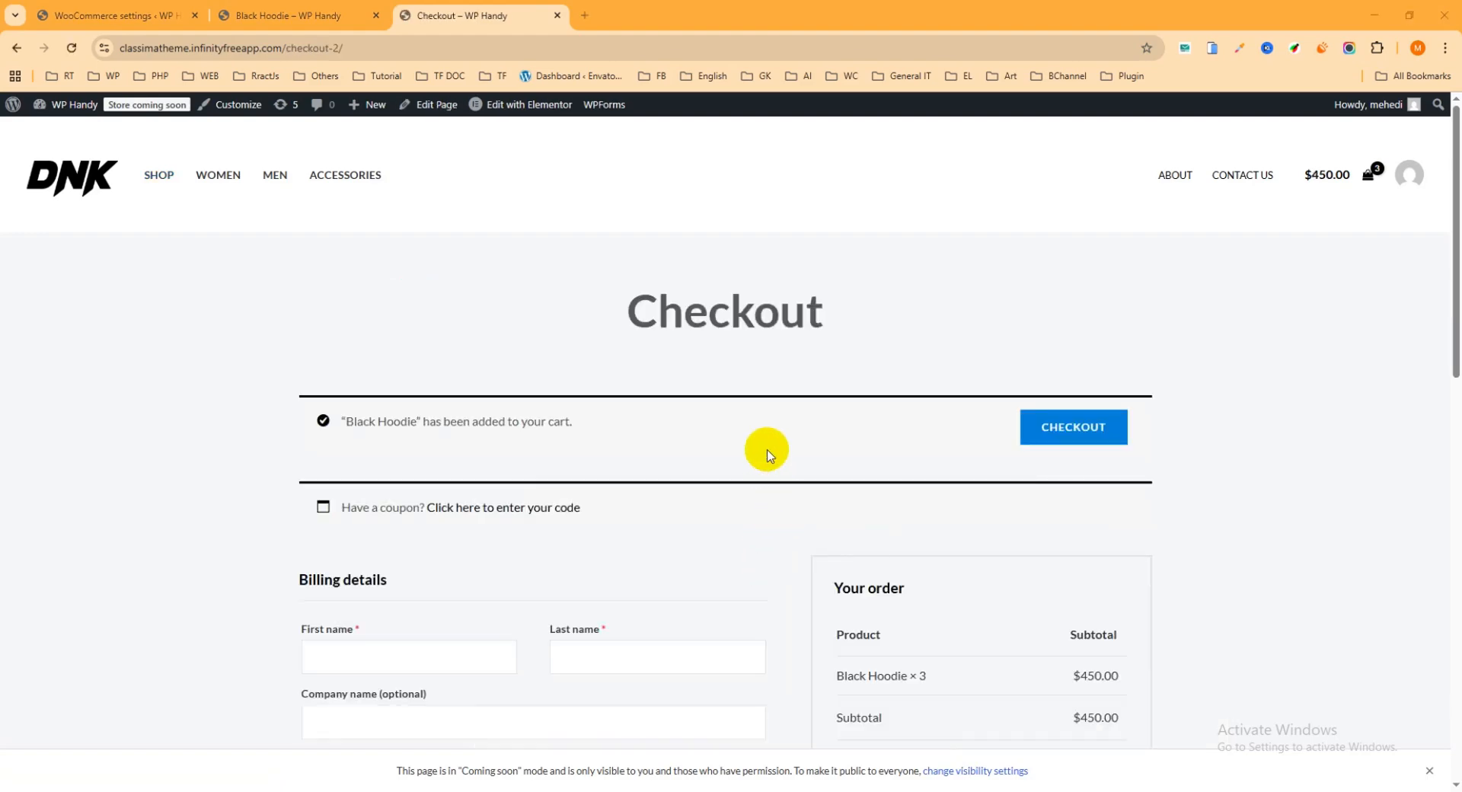
Review the checkout page from the order summary through the billing fields to the order notes
scroll(783, 370, "down", 1)
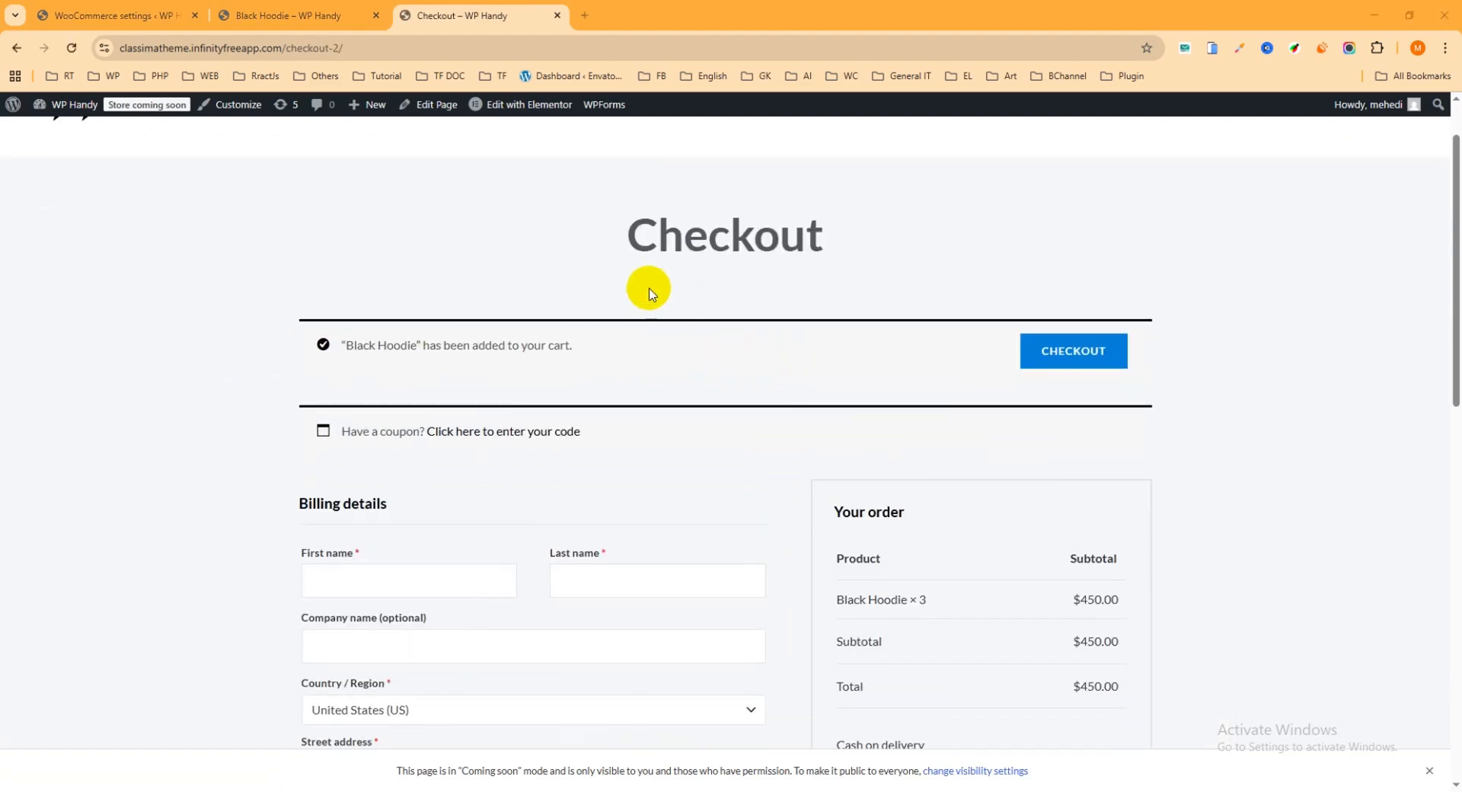
scroll(686, 335, "down", 8)
scroll(815, 395, "up", 3)
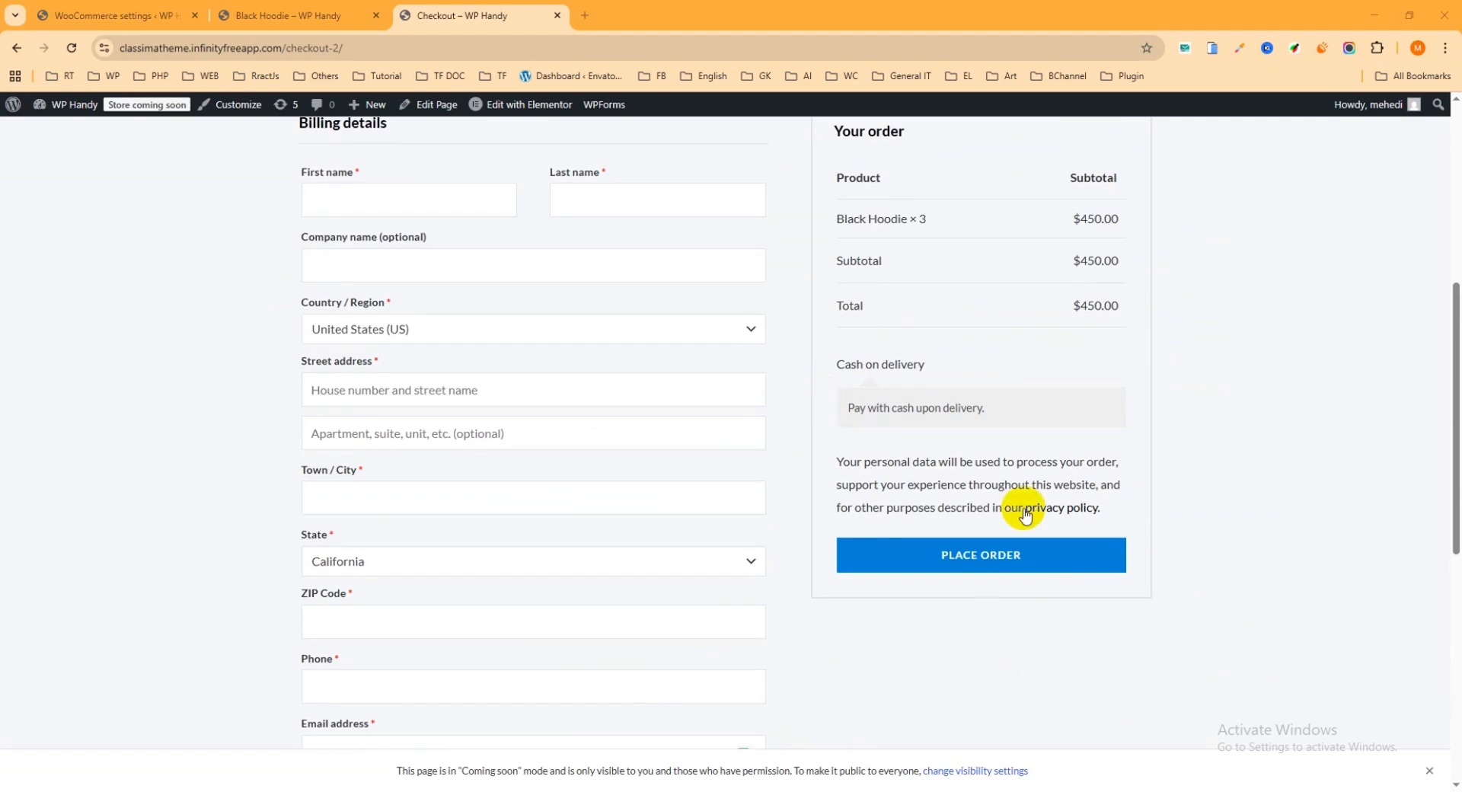
scroll(457, 403, "down", 3)
scroll(533, 426, "down", 3)
scroll(656, 450, "up", 8)
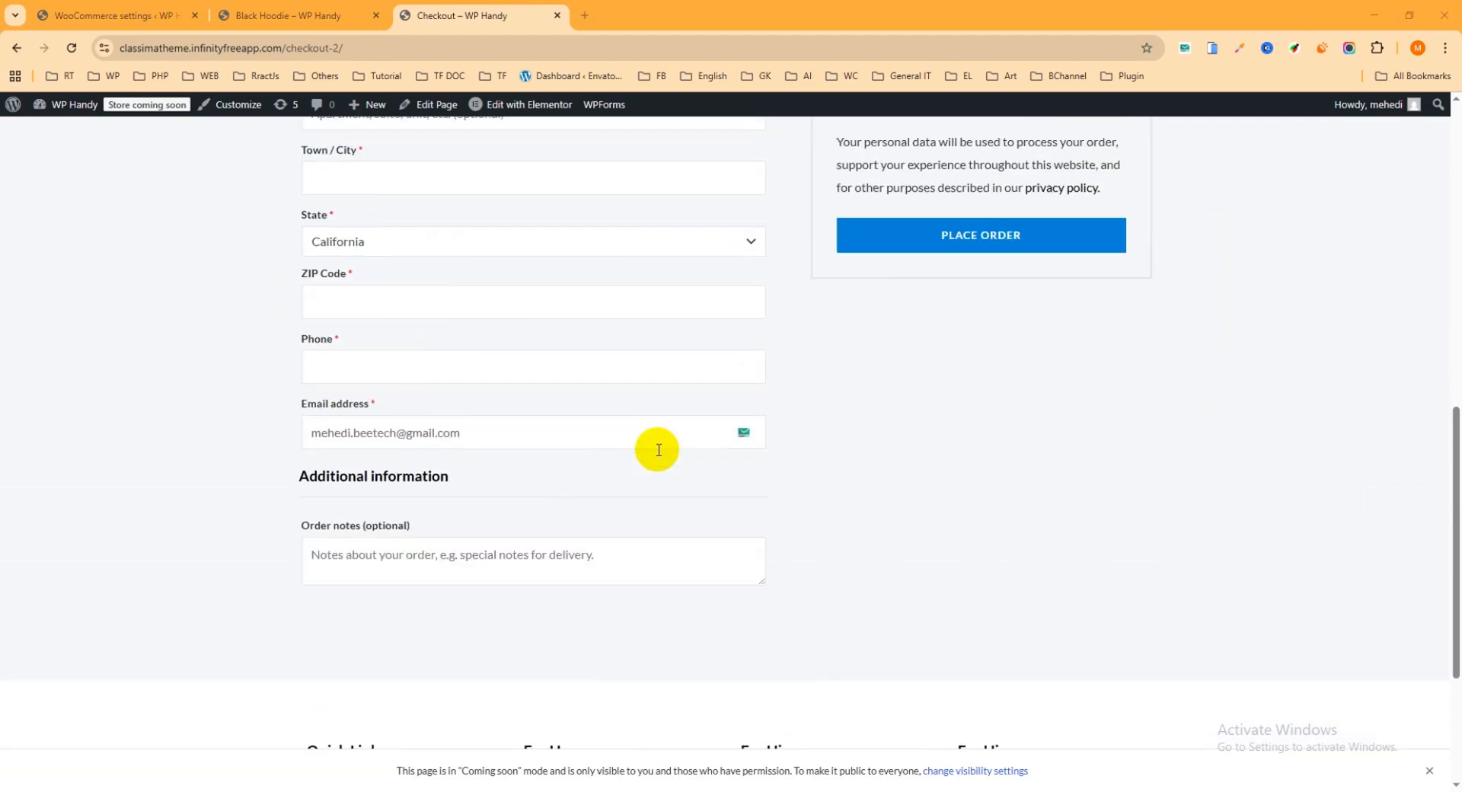
scroll(730, 428, "up", 5)
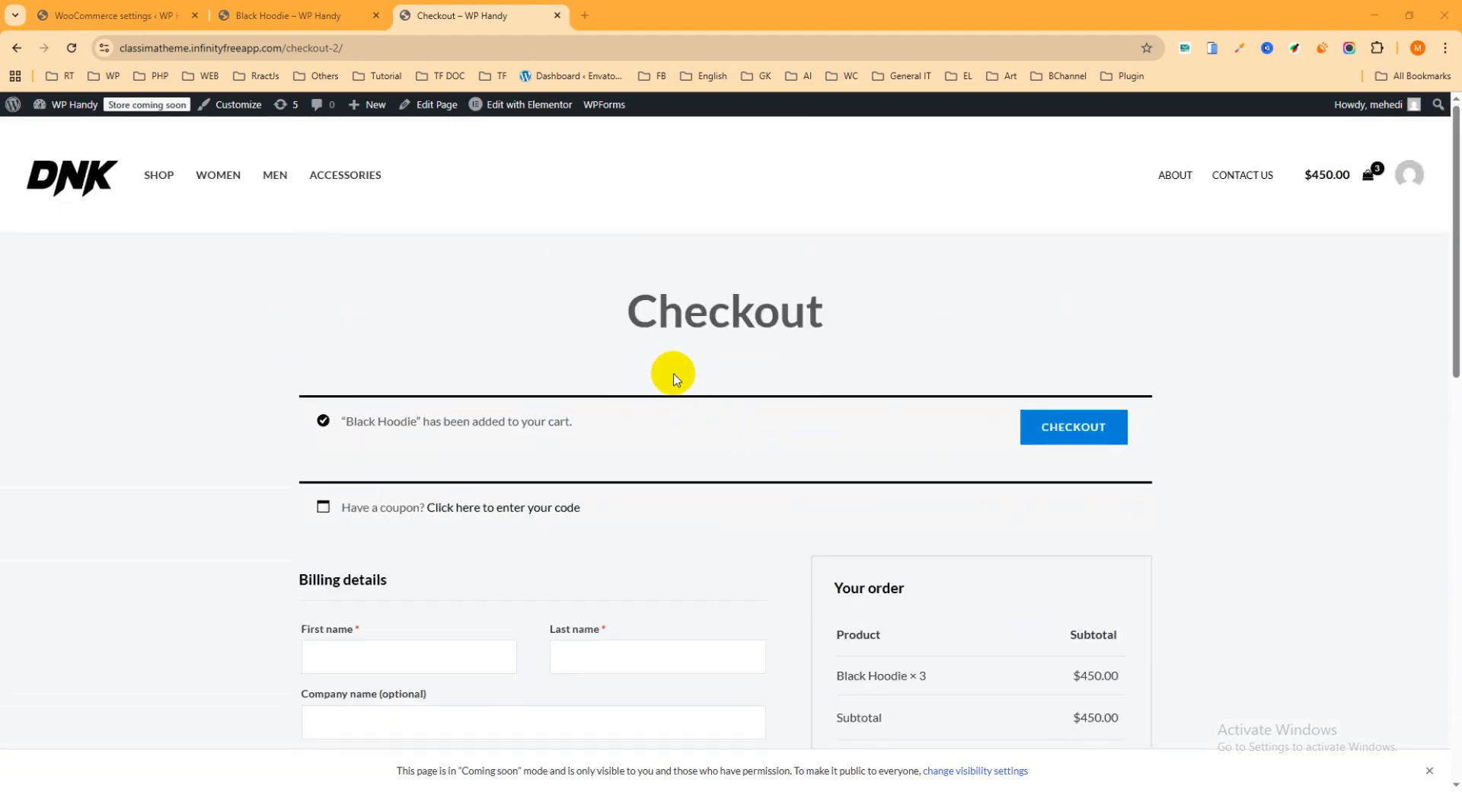
Return to the Black Hoodie product page and use its Buy Now button to test the direct redirect to checkout
left_click(304, 16)
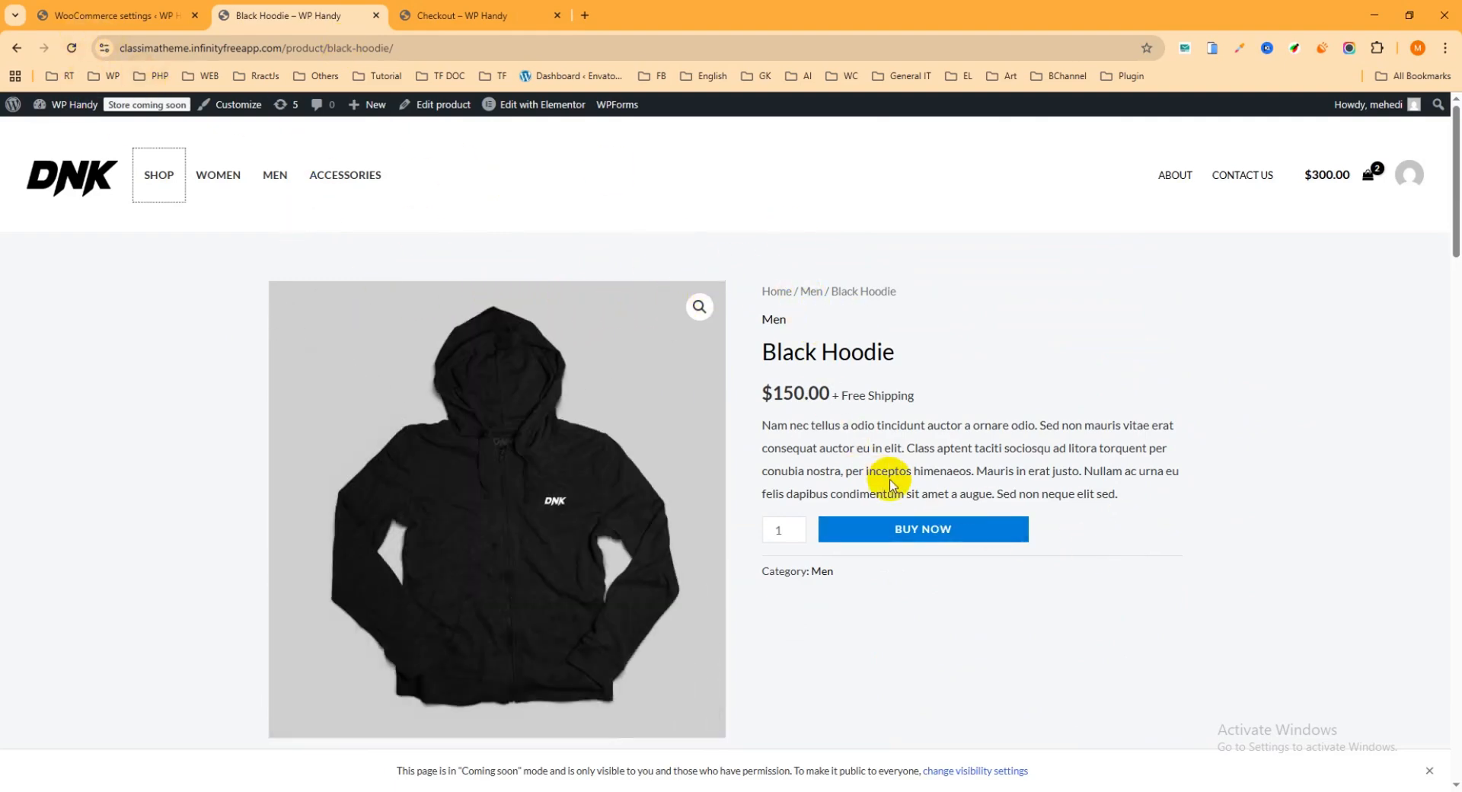
left_click(923, 533)
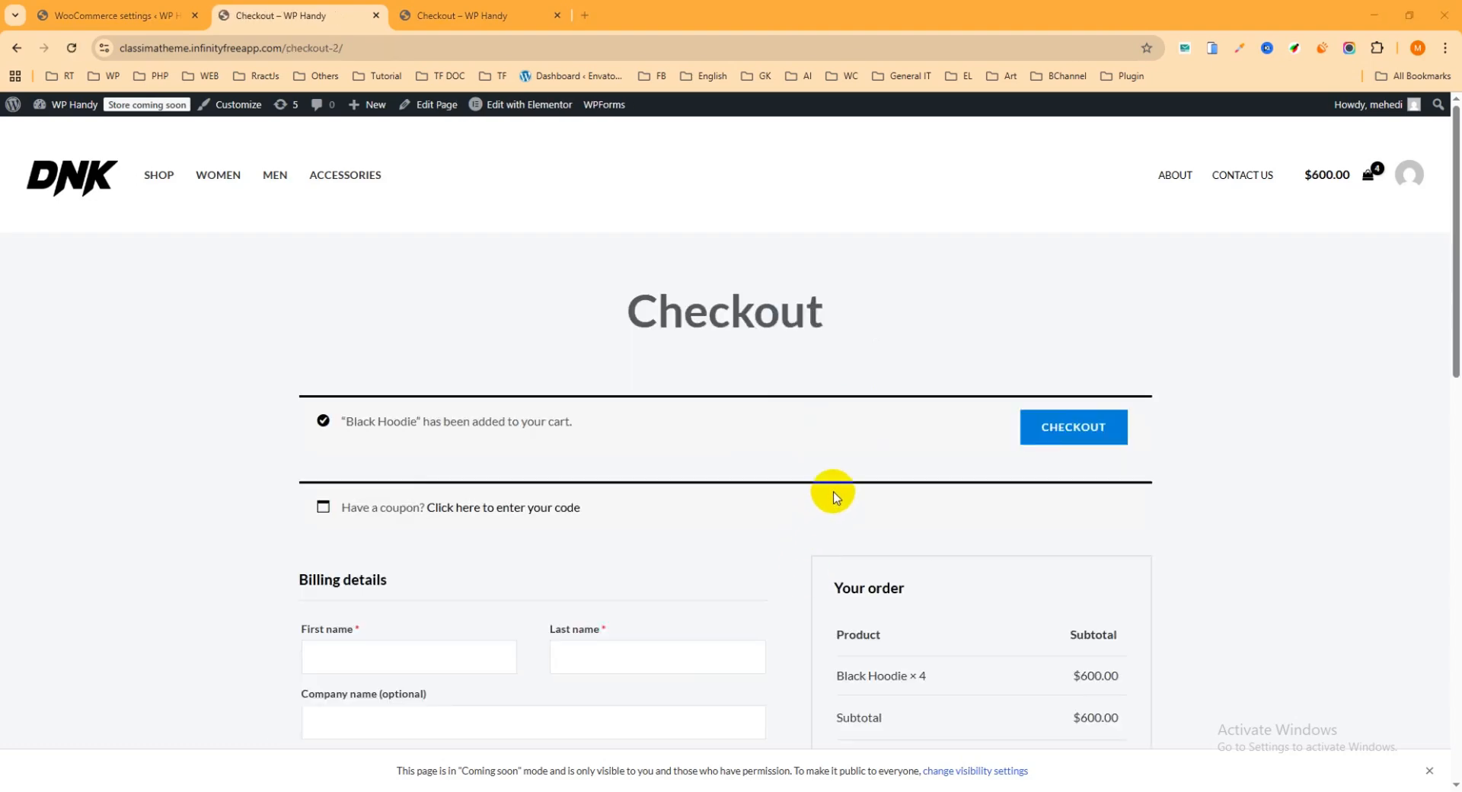
scroll(876, 403, "down", 2)
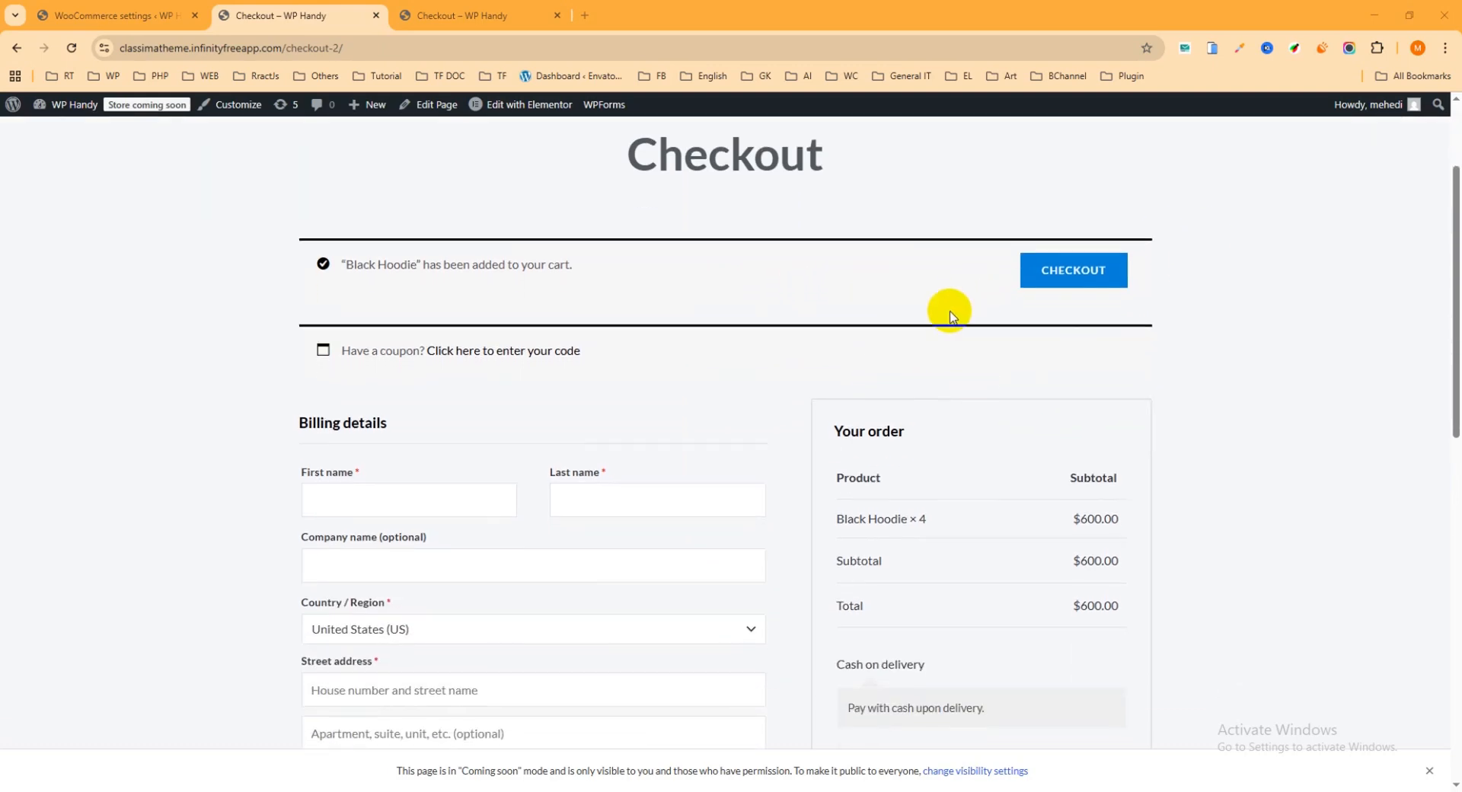
Fill in the billing details with the first saved address suggestion and enter the customer's phone number
scroll(936, 305, "down", 2)
left_click(450, 360)
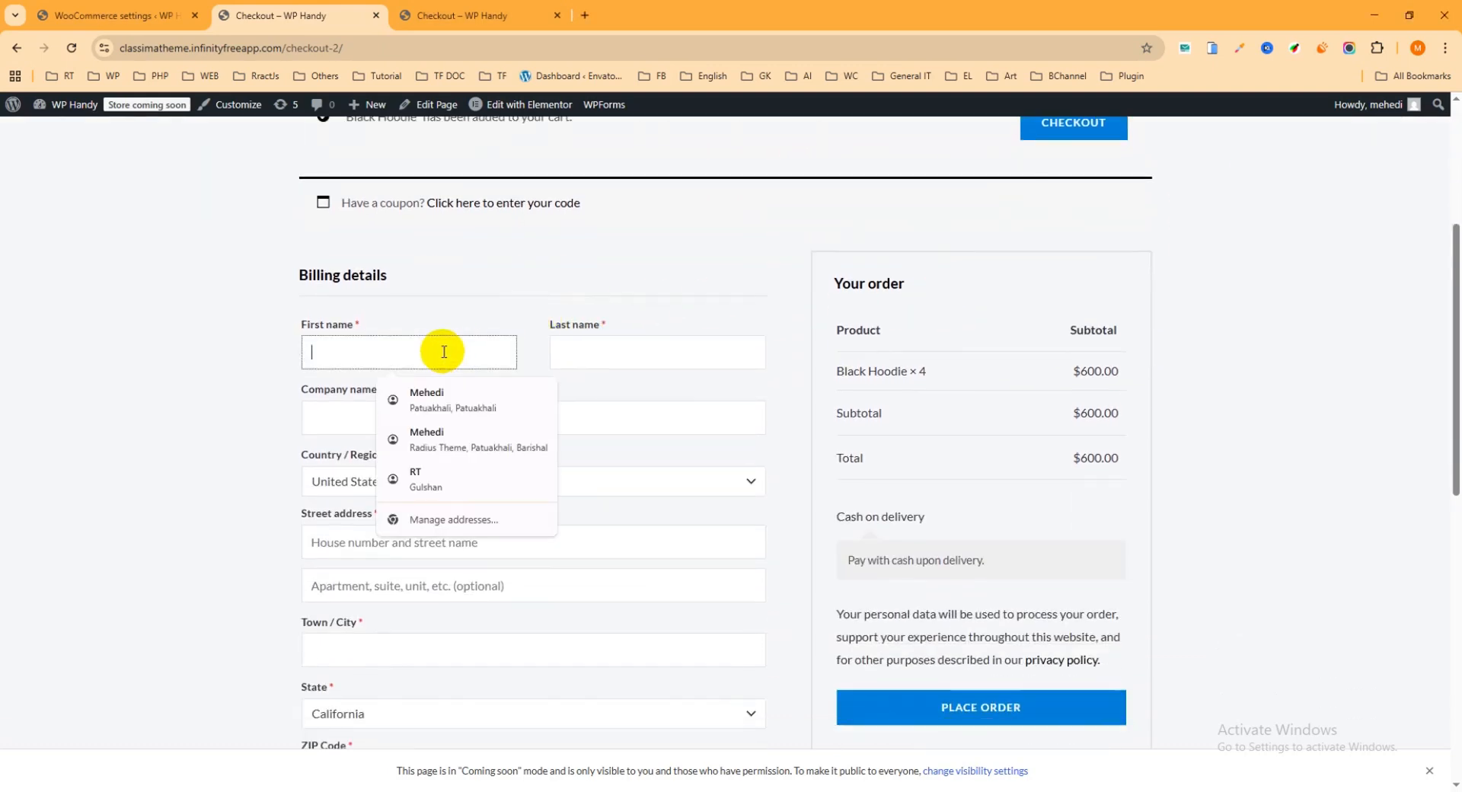
left_click(441, 392)
scroll(641, 327, "down", 3)
scroll(567, 304, "down", 3)
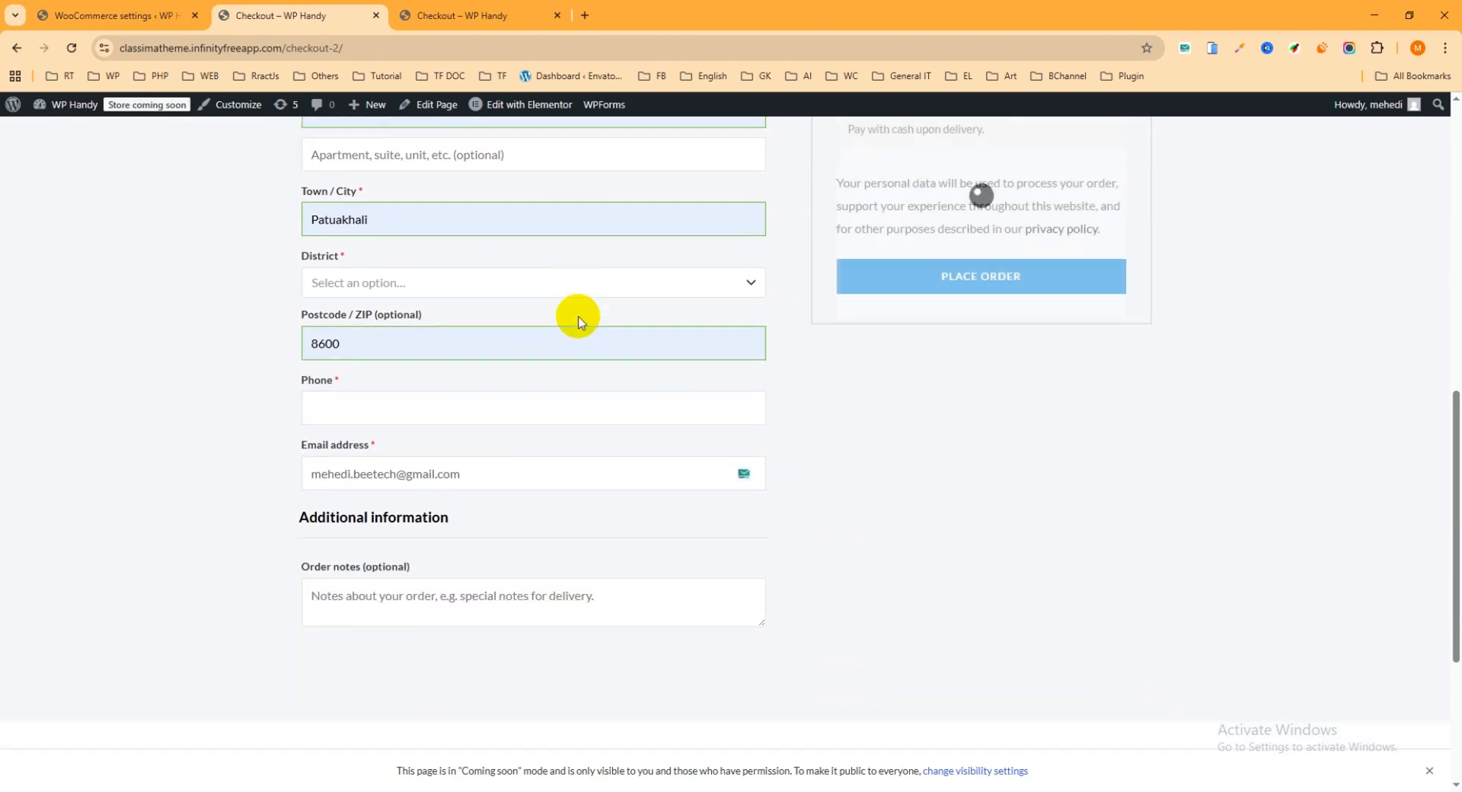
left_click(405, 375)
left_click(416, 427)
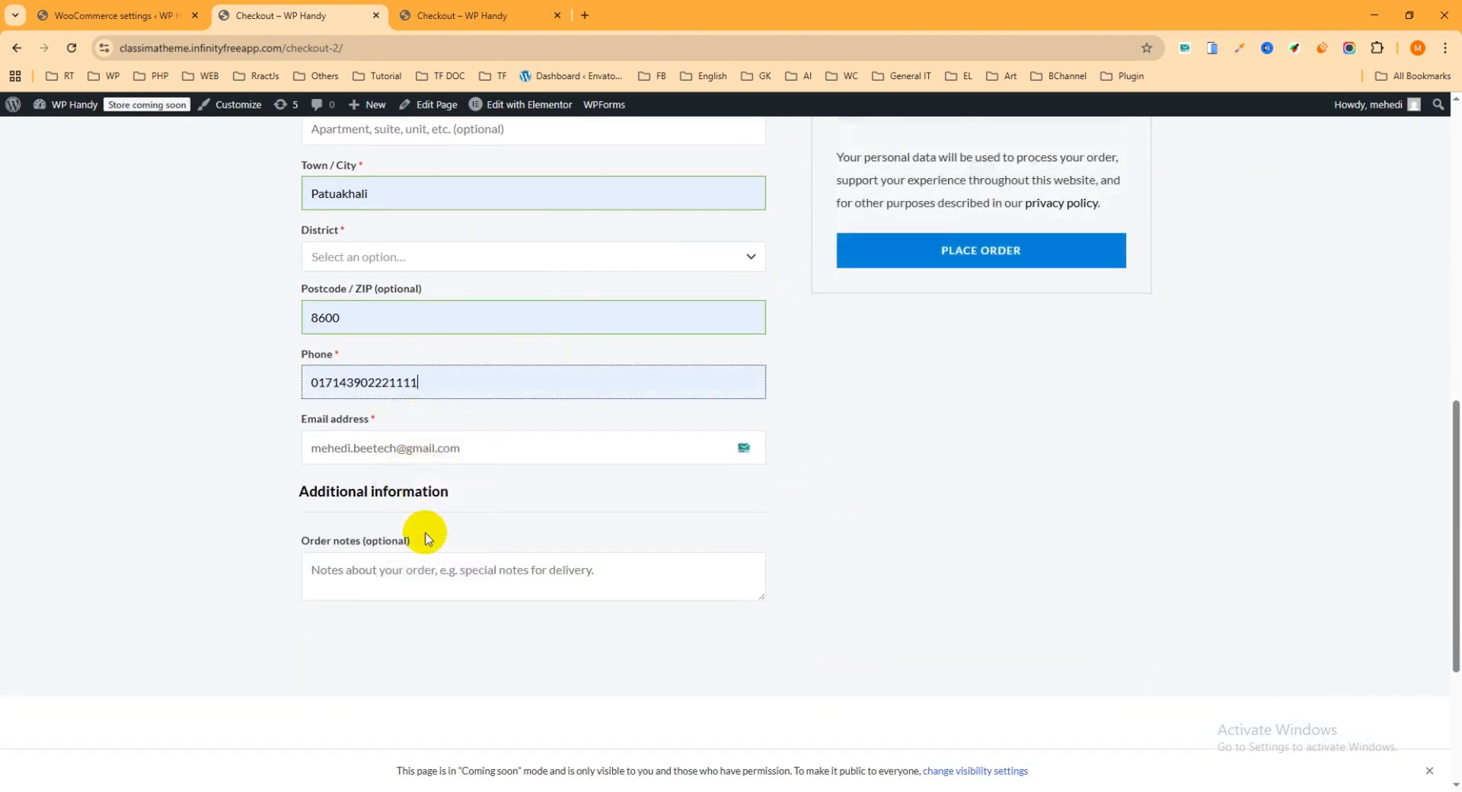
Try to place the order with the filled-in billing details and decline saving the address in the browser account
scroll(780, 511, "up", 5)
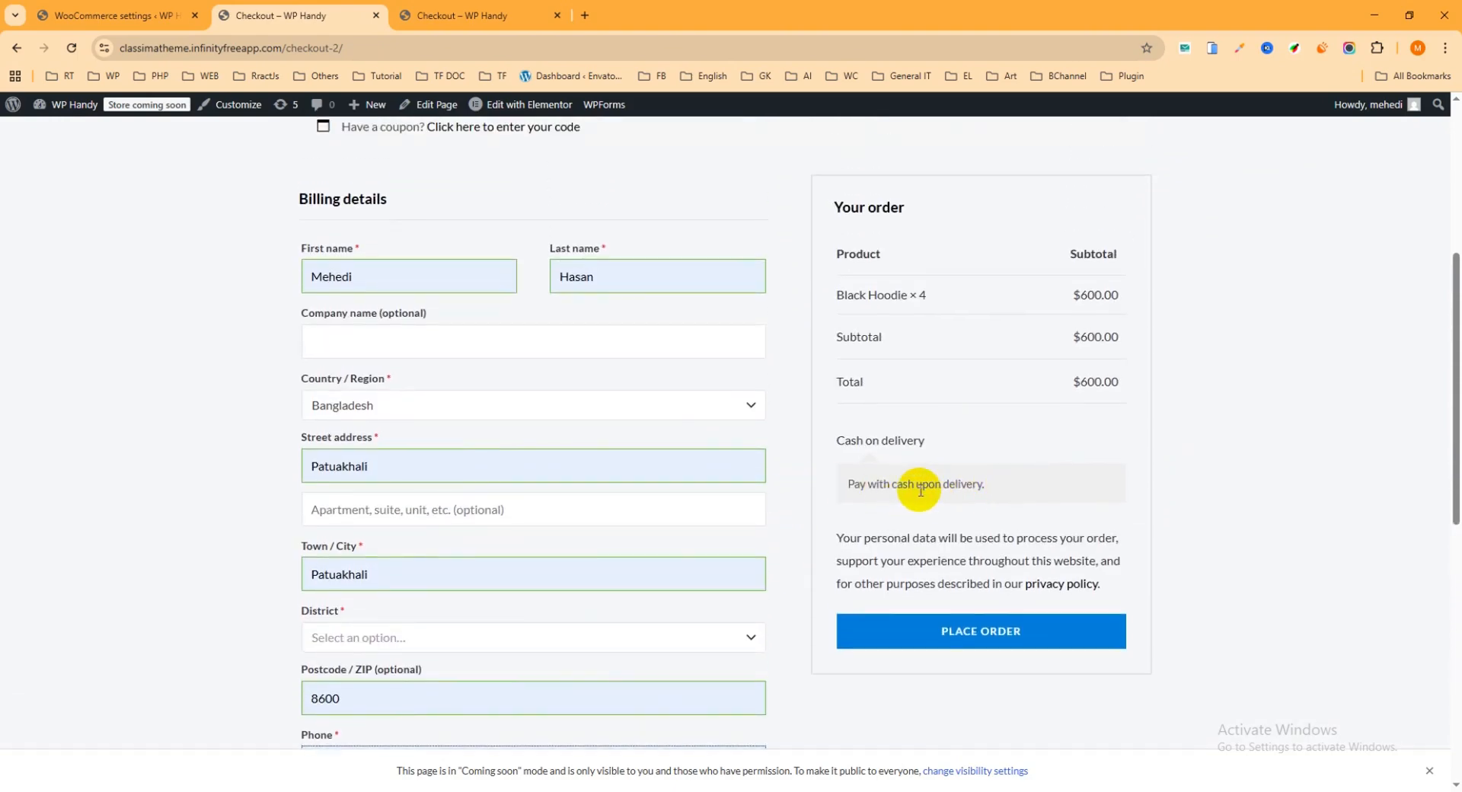
left_click(994, 632)
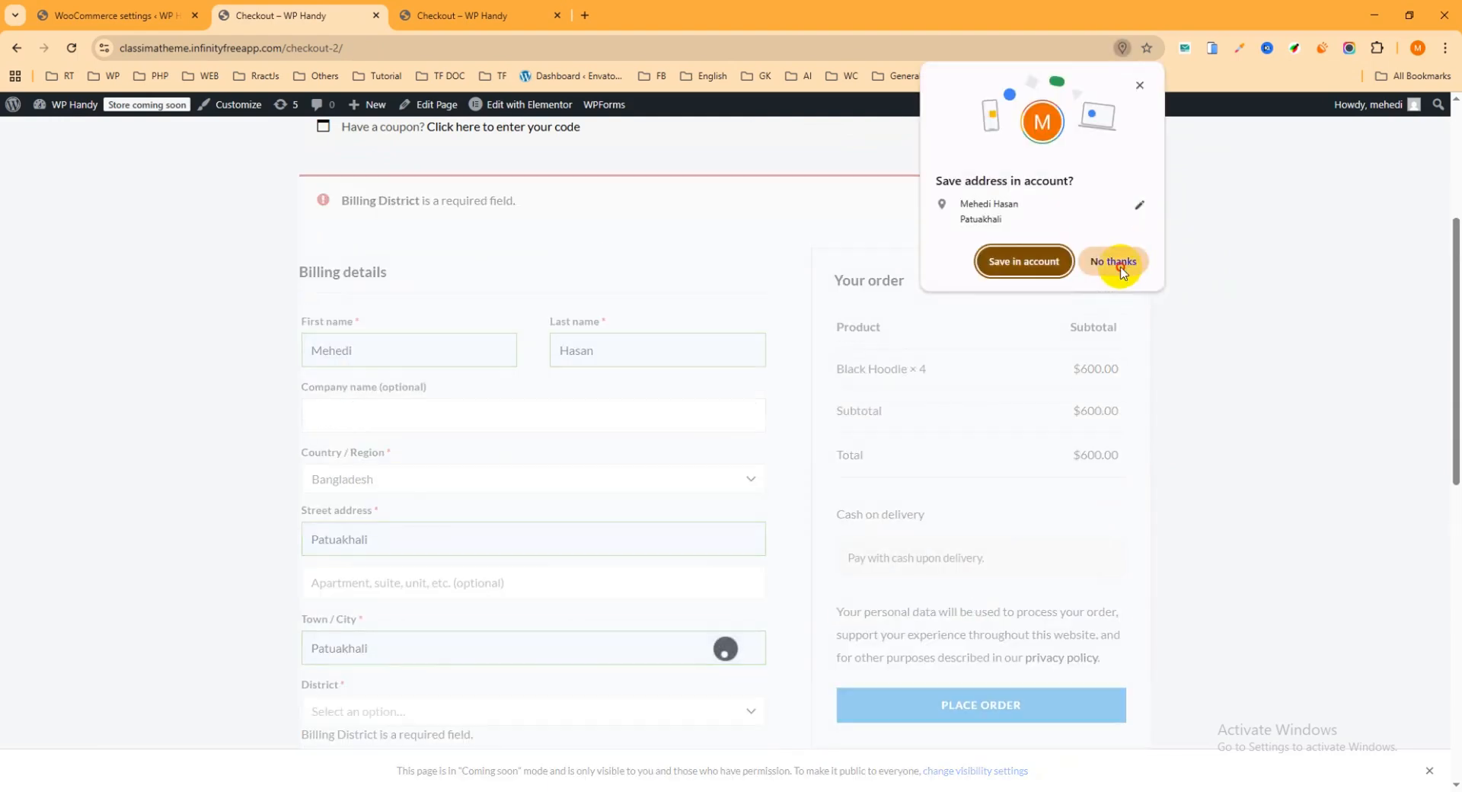
left_click(1120, 267)
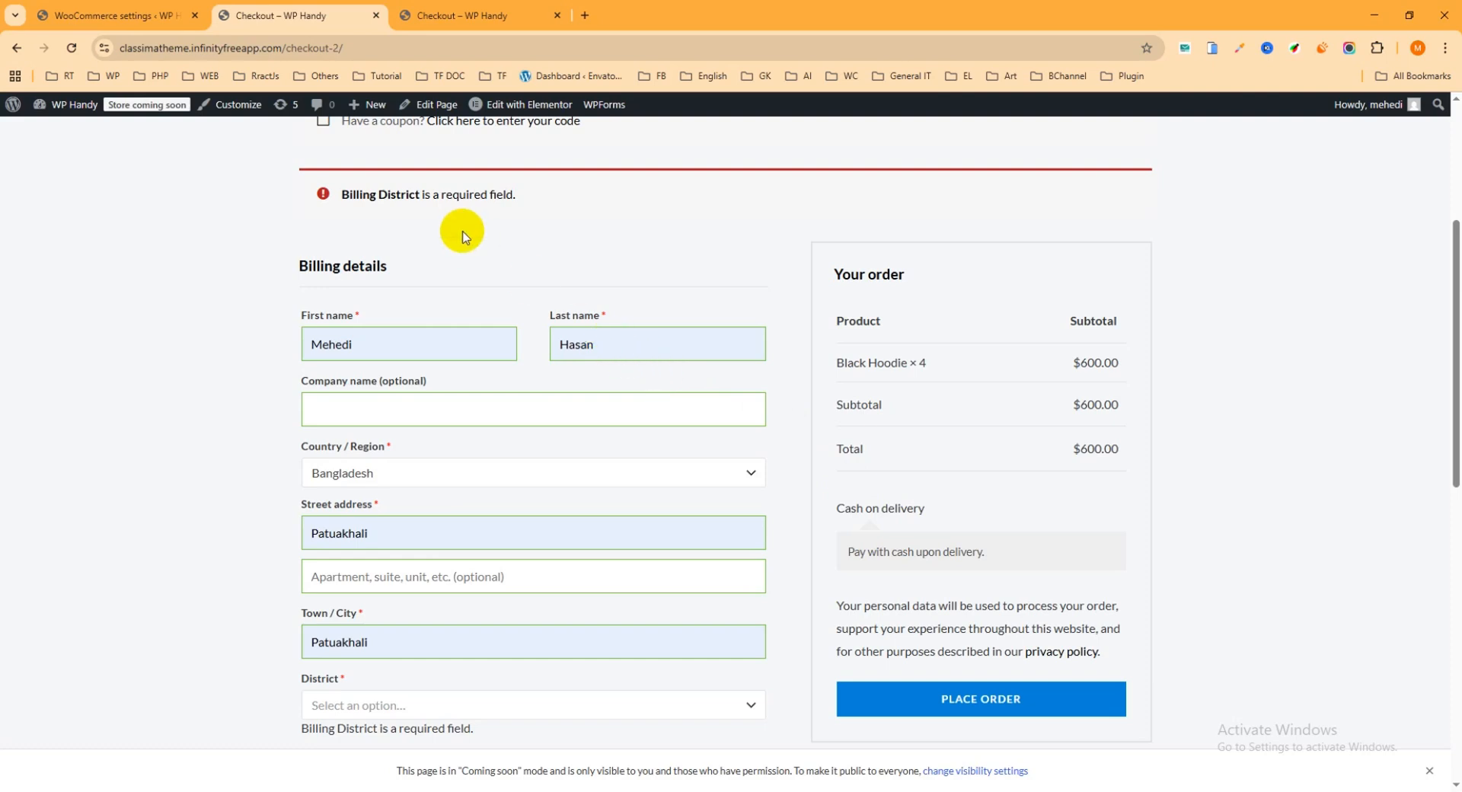
Select Bandarban as the District in the billing details
scroll(472, 240, "down", 1)
left_click(400, 341)
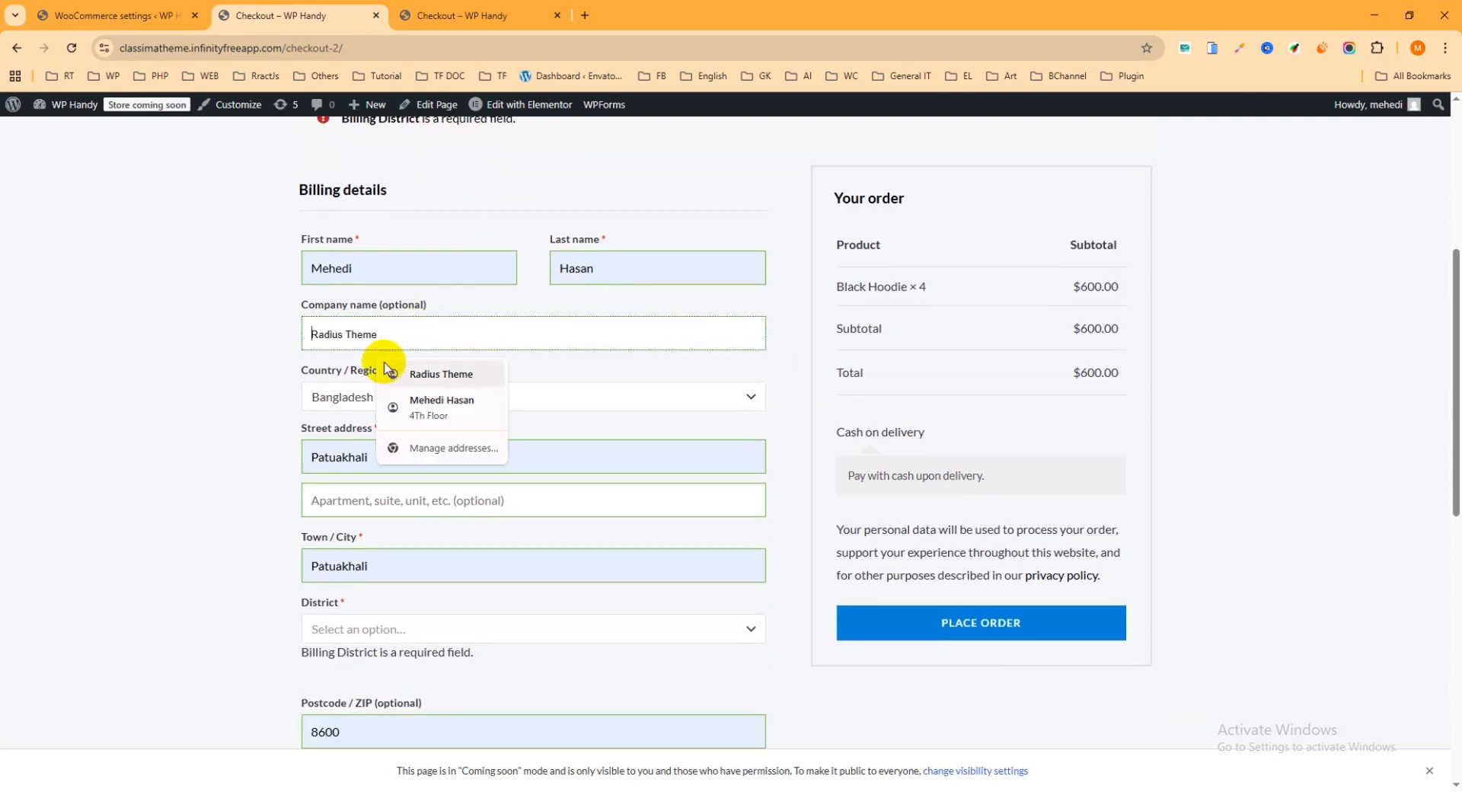
scroll(426, 420, "down", 1)
left_click(381, 487)
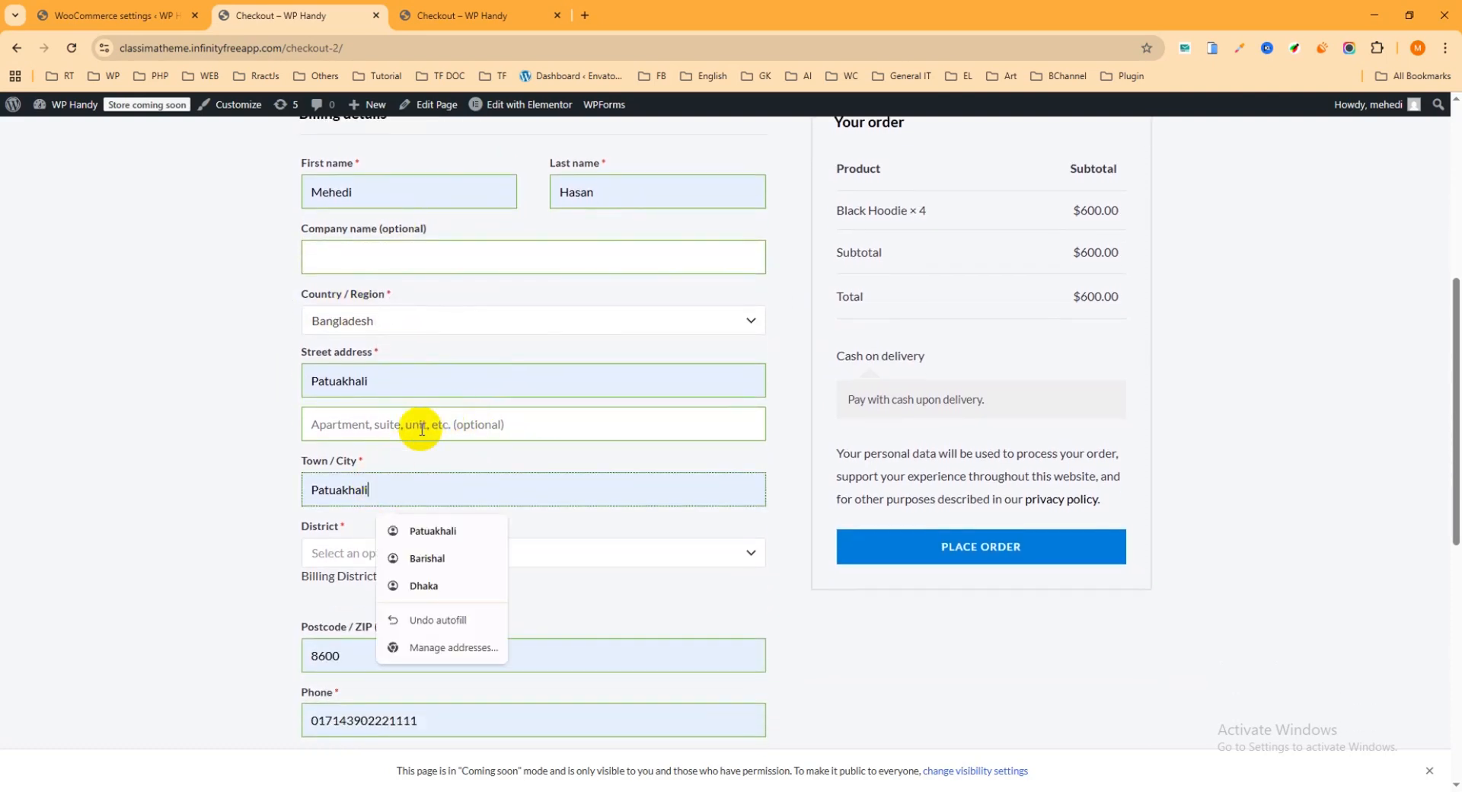
left_click(434, 556)
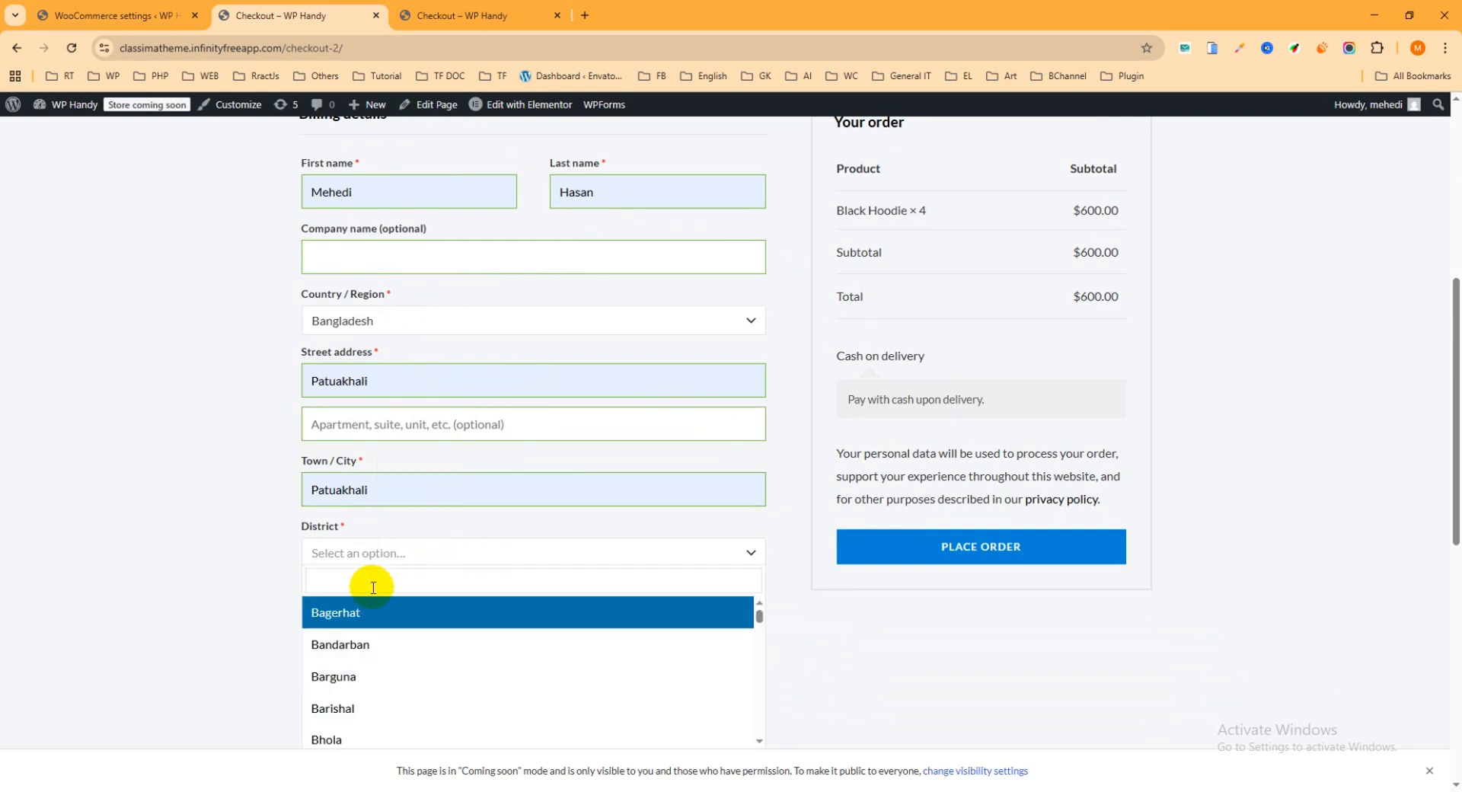
left_click(344, 646)
Check the completed billing details and place the cash on delivery order for the Black Hoodie
scroll(910, 505, "down", 2)
scroll(959, 480, "up", 2)
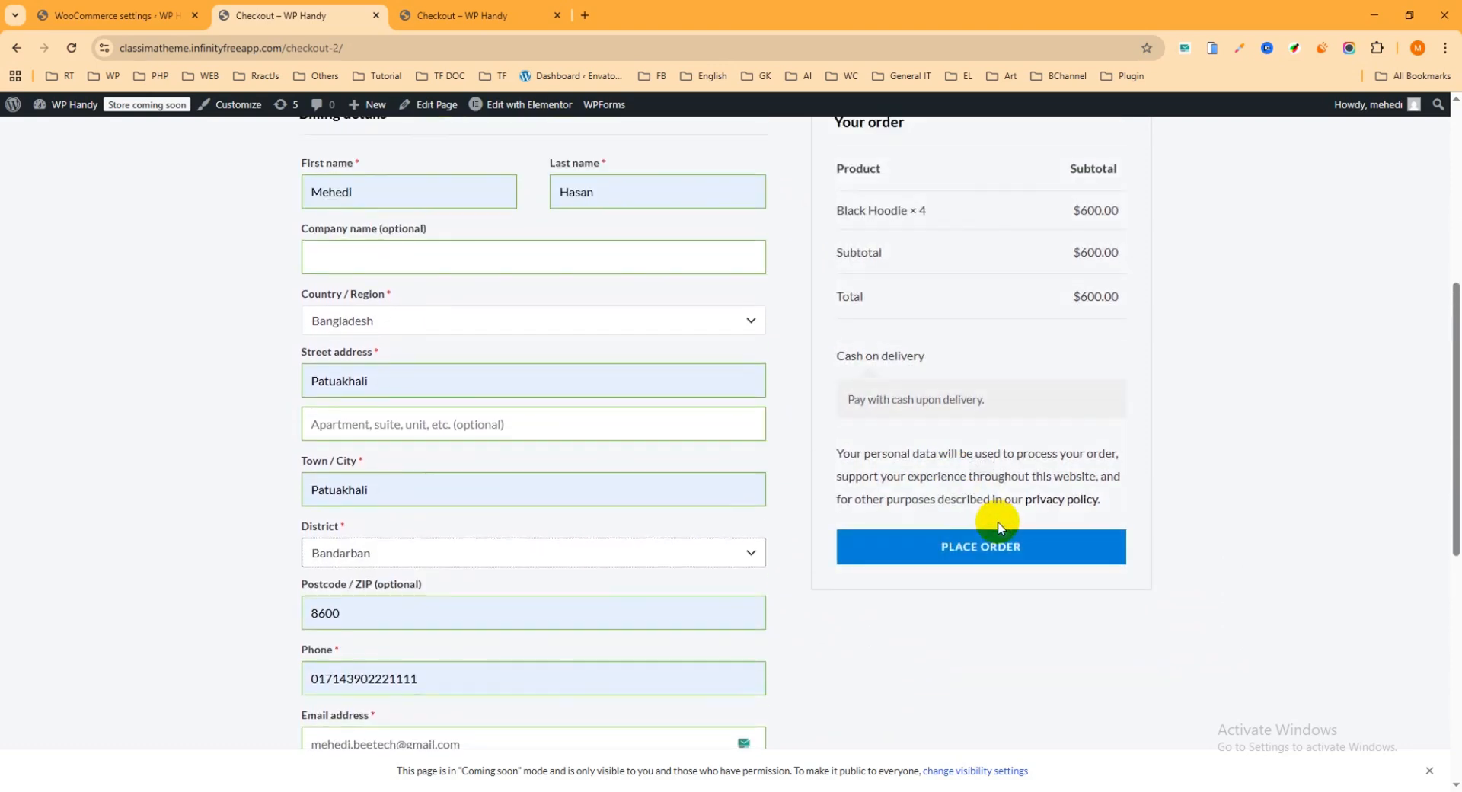
left_click(1026, 550)
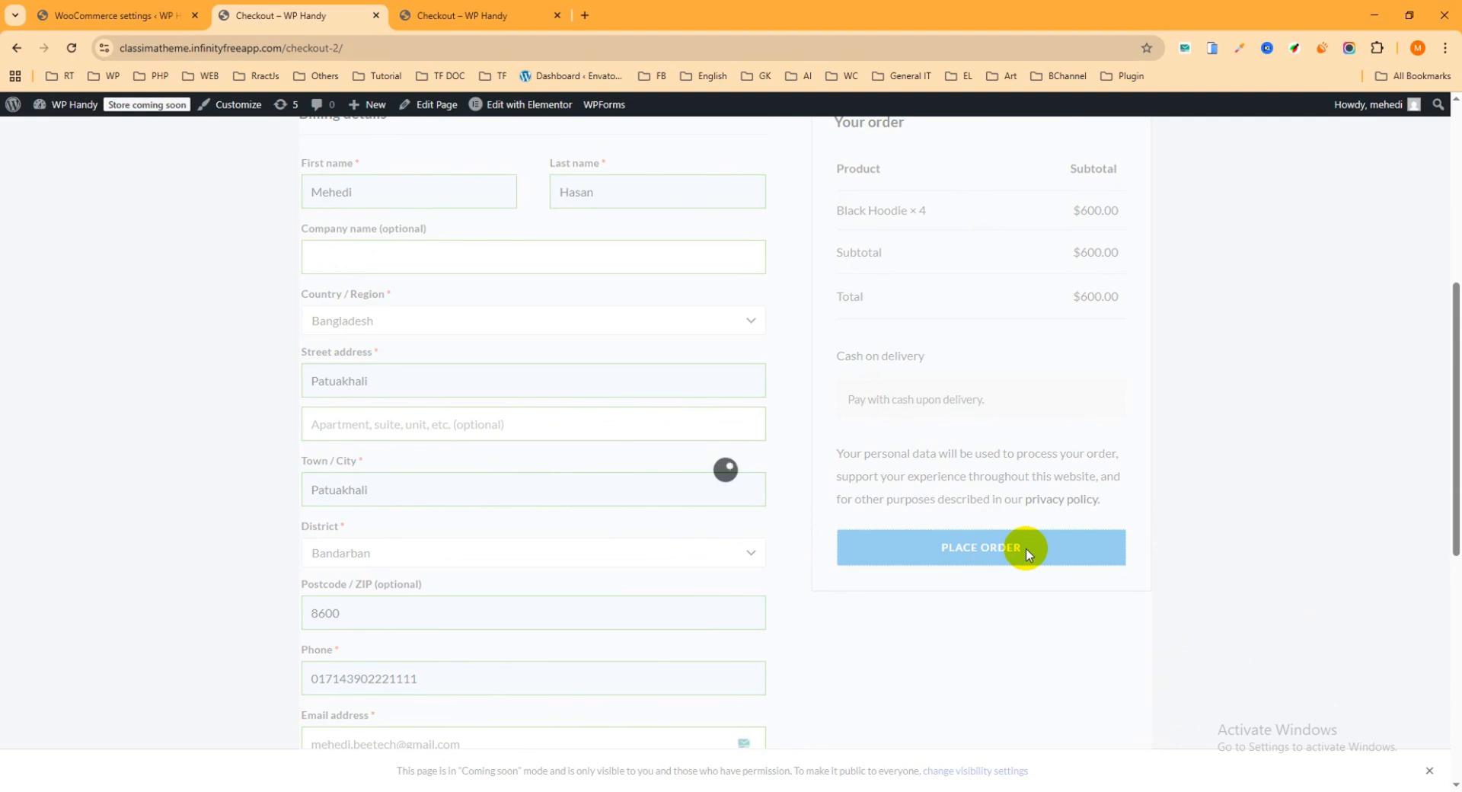